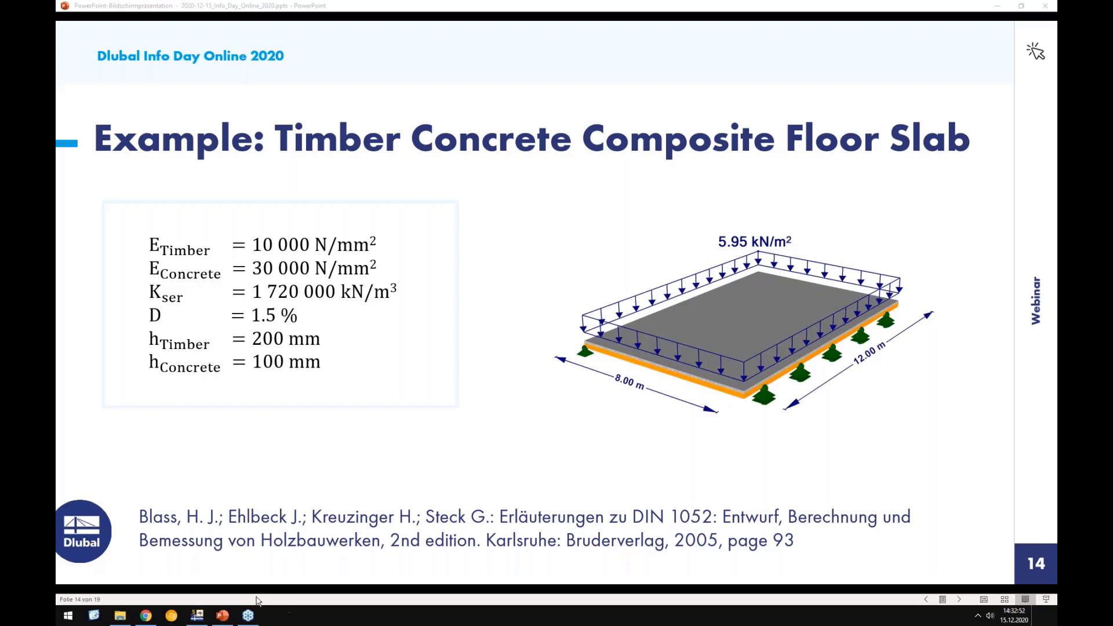
Switch to RFEM and delete all existing materials from the vibration model
mouse_move(194, 618)
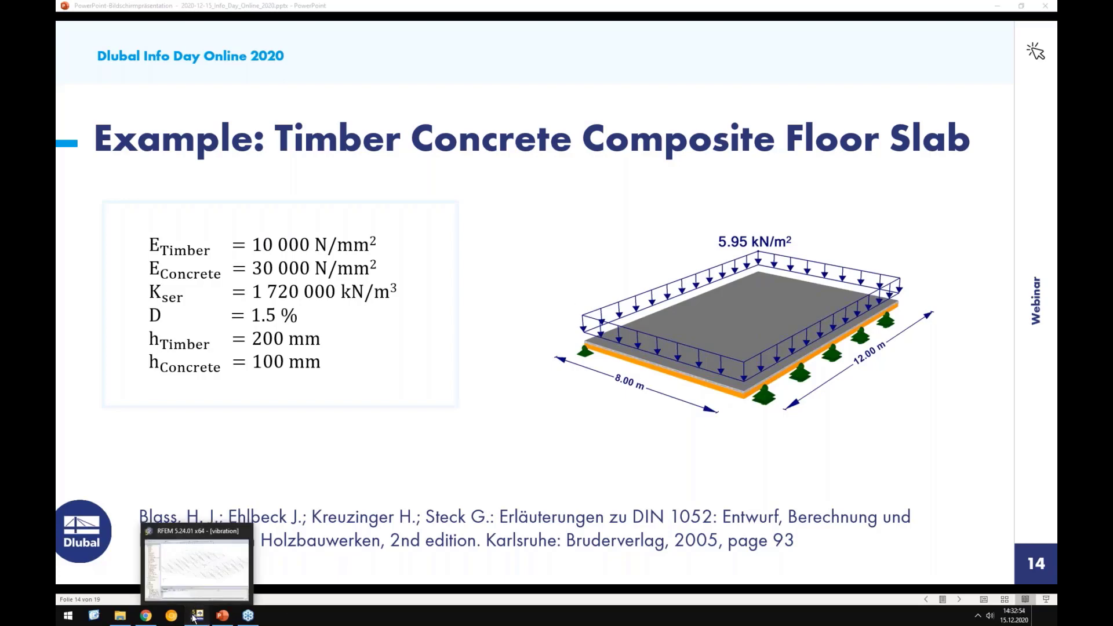
click(194, 618)
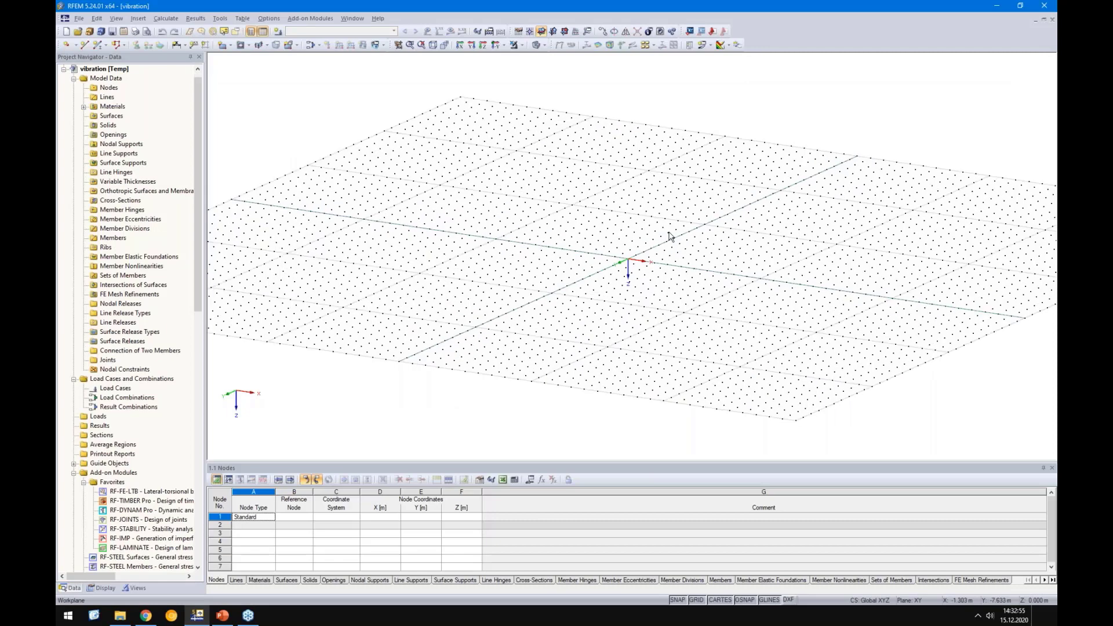
scroll(670, 236, up, 1)
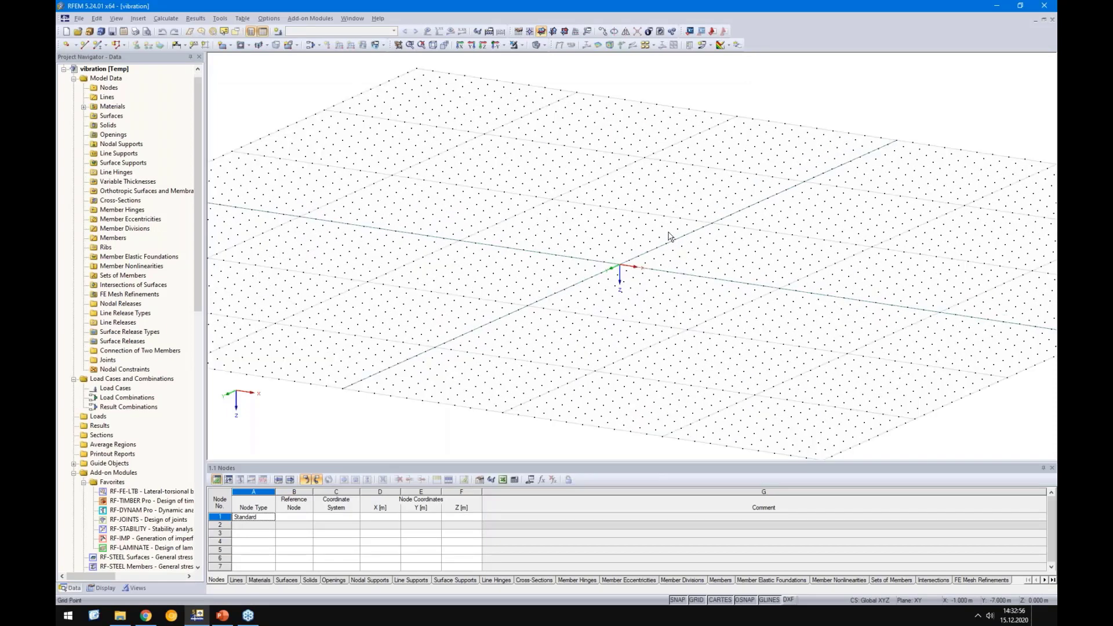
double_click(112, 107)
right_click(114, 110)
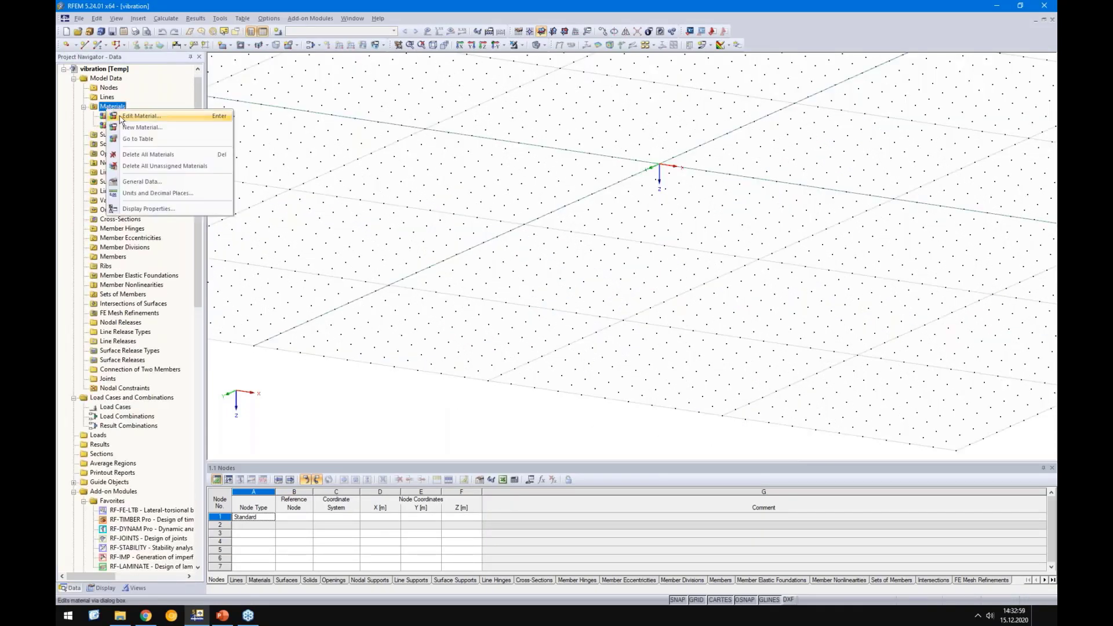
click(148, 154)
click(540, 321)
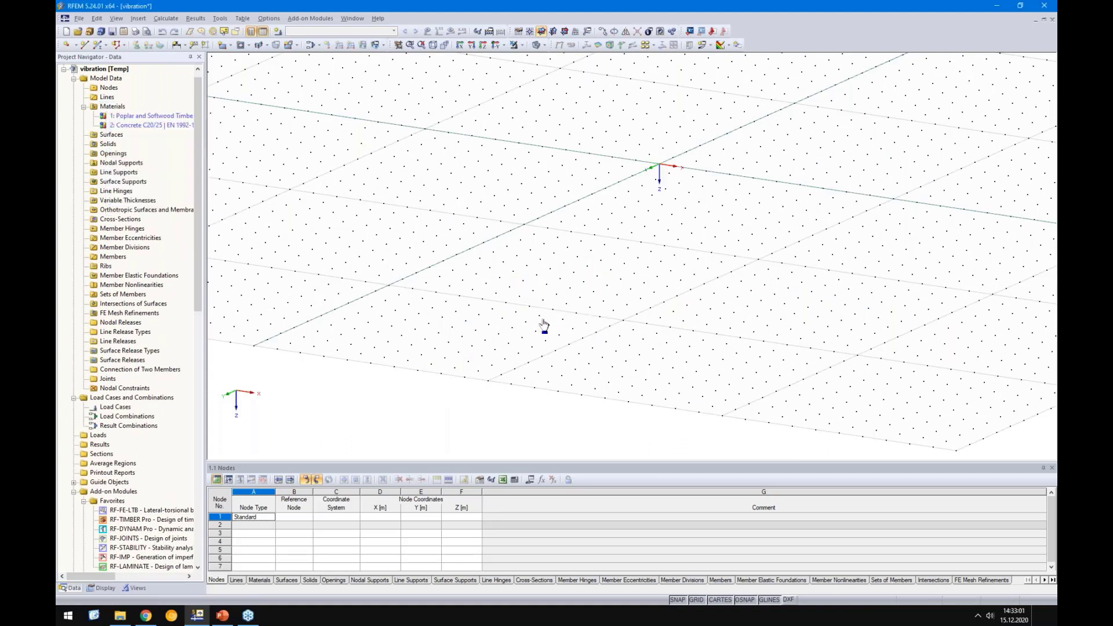
Start a new rectangular surface and assign it Poplar and Softwood Timber C22 from the EN timber materials in the library
click(226, 48)
click(523, 248)
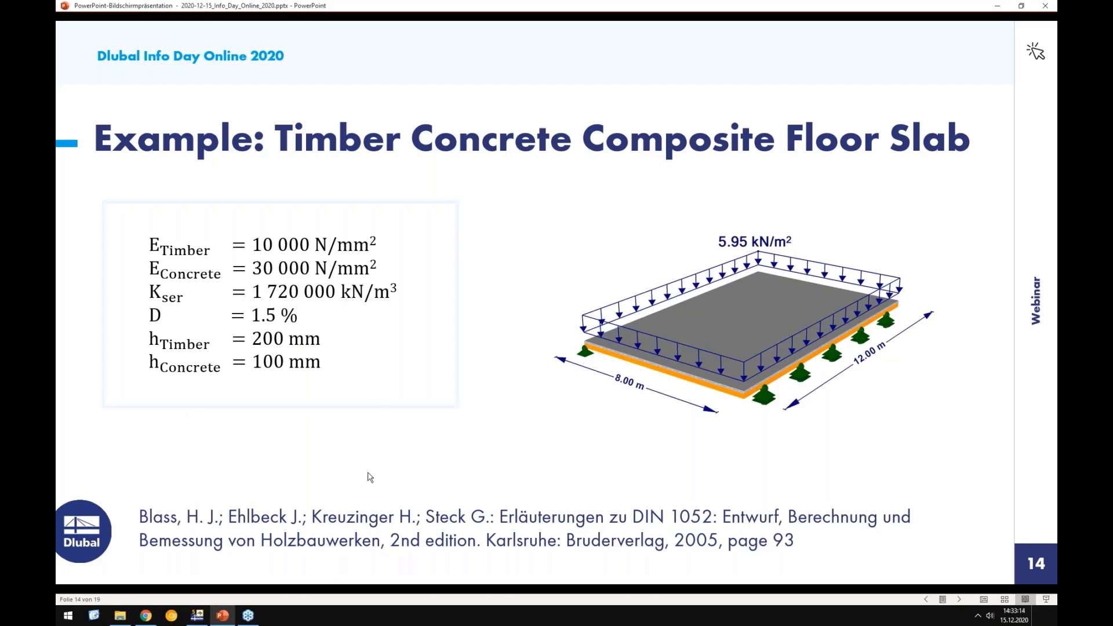
click(193, 620)
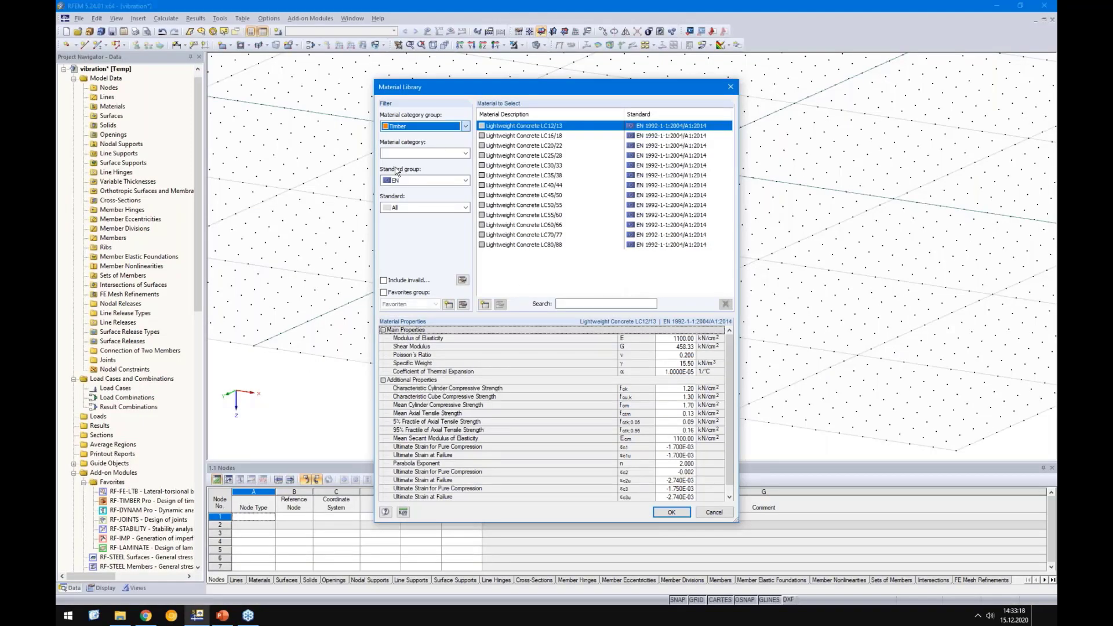
click(420, 155)
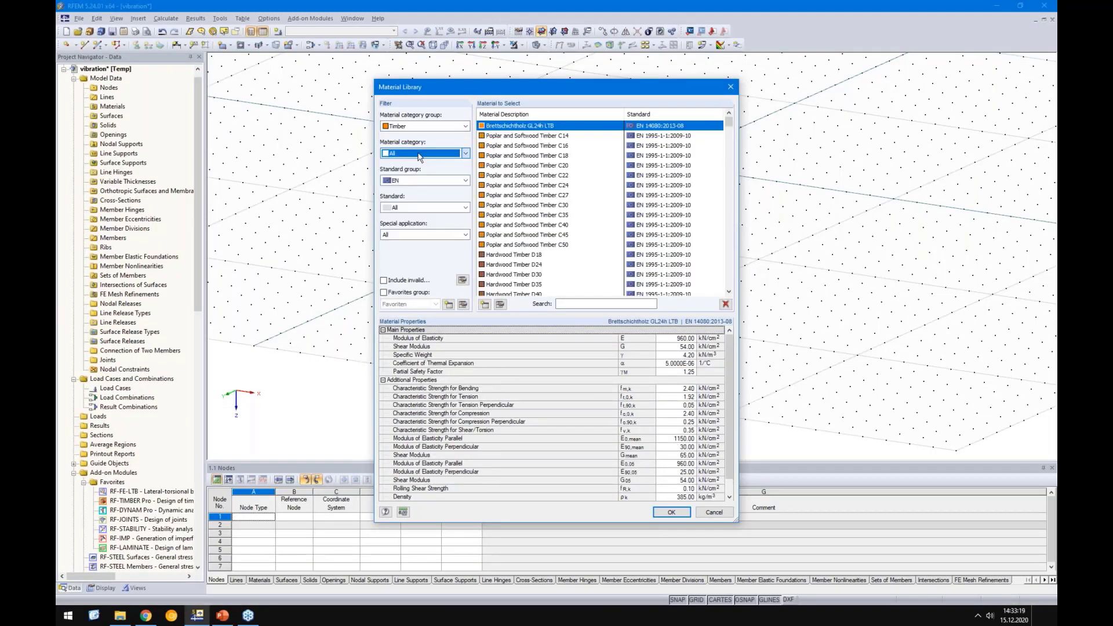
click(539, 175)
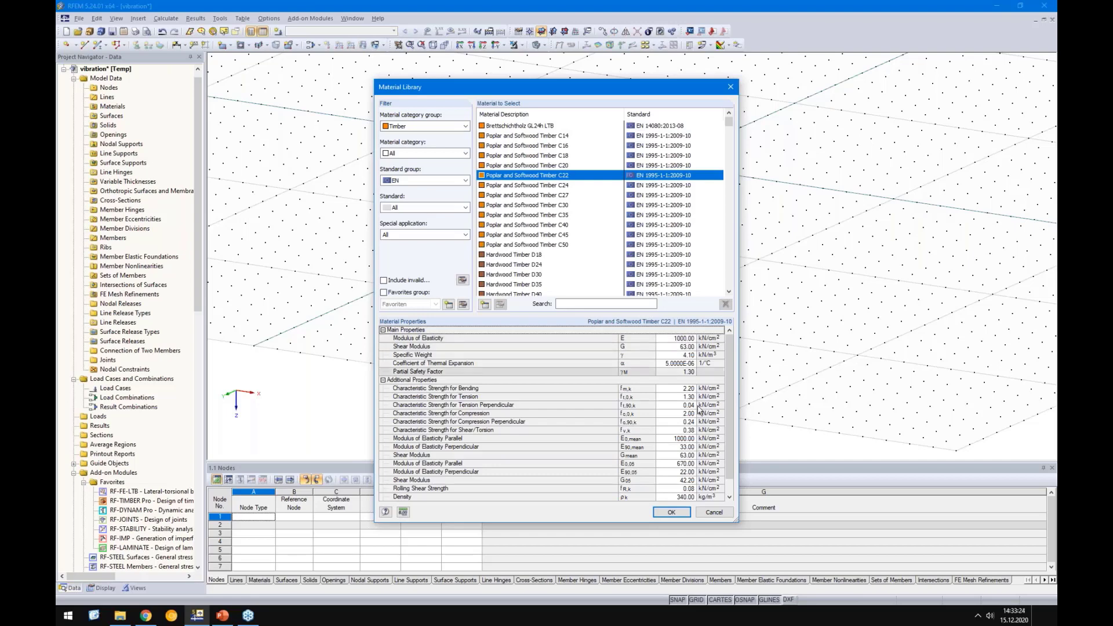
click(670, 513)
Set the new surface's constant thickness to 200 mm, checking the timber height on the example slide in PowerPoint
double_click(457, 289)
click(223, 615)
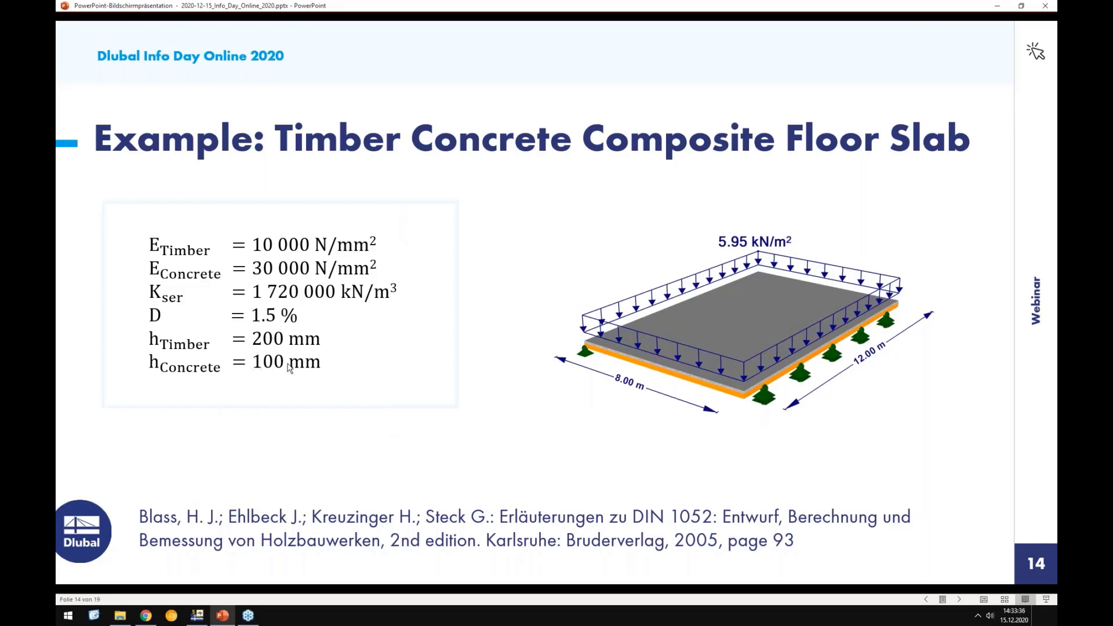
click(203, 623)
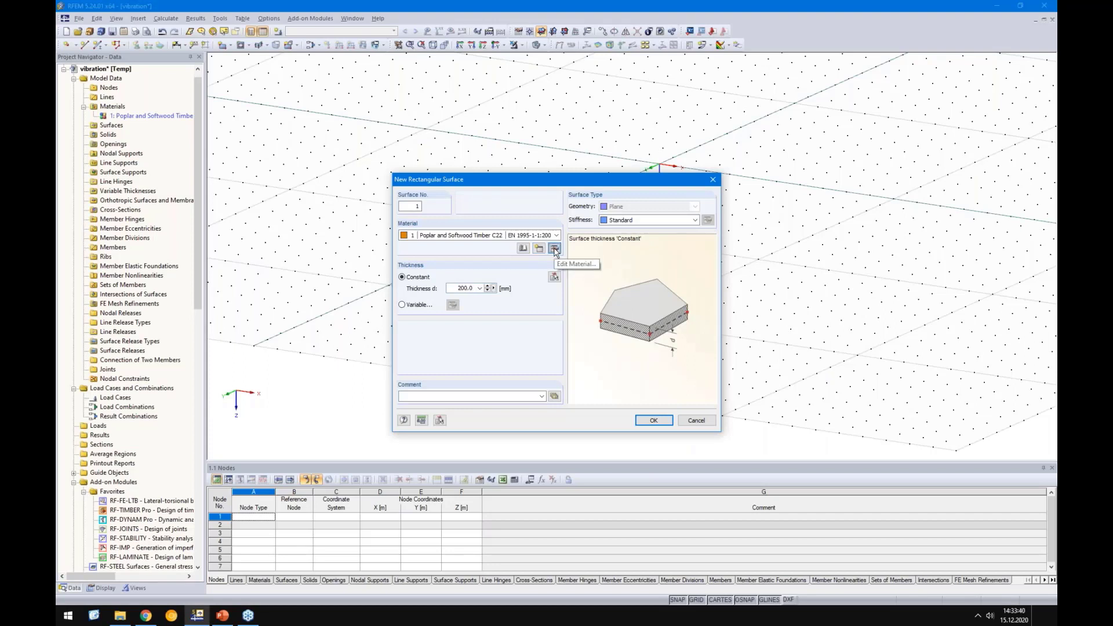
Assign the Orthotropic Elastic 2D material model to the C22 timber and edit its modulus of elasticity constants
click(554, 250)
click(517, 356)
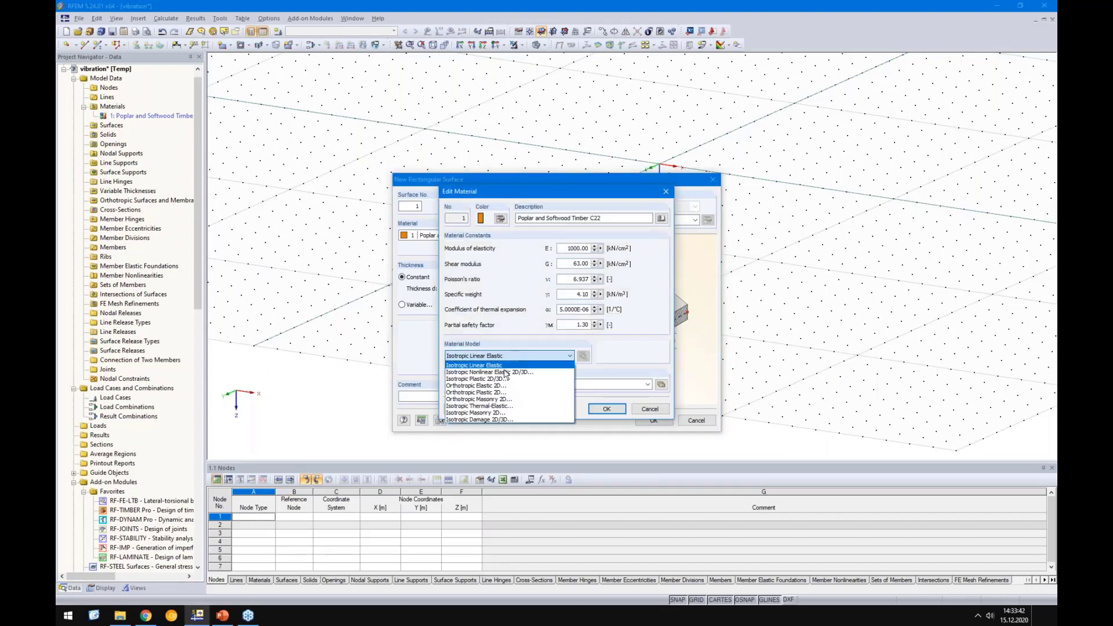
click(493, 386)
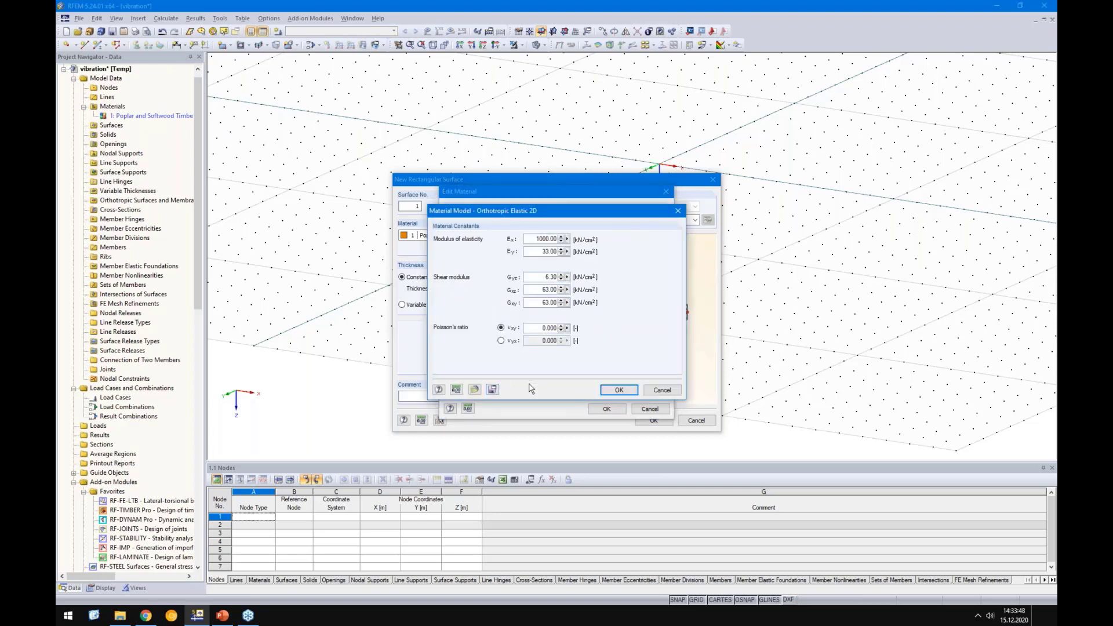
drag(529, 237, 586, 250)
text(0)
click(613, 390)
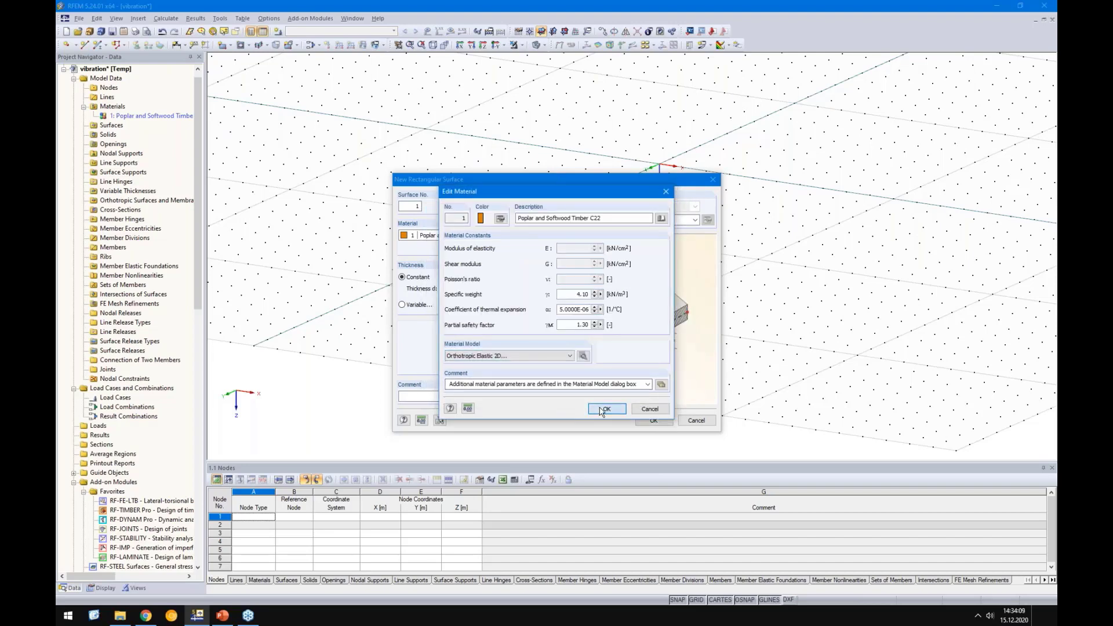
click(603, 410)
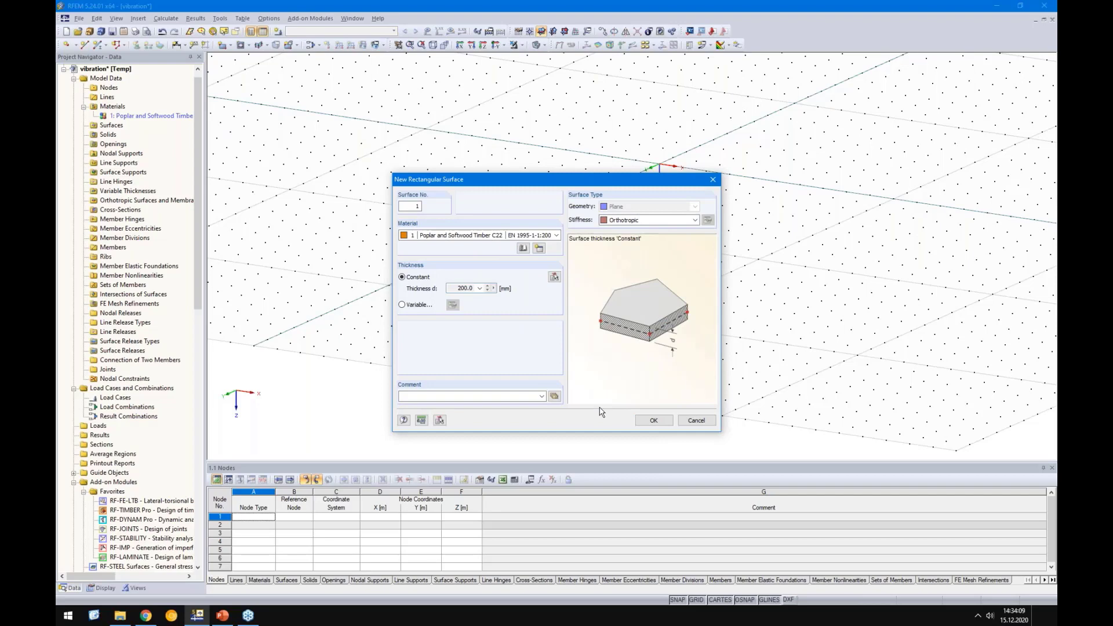
Draw the rectangular timber surface from the origin, 8 m in X by 12 m in Y
click(654, 421)
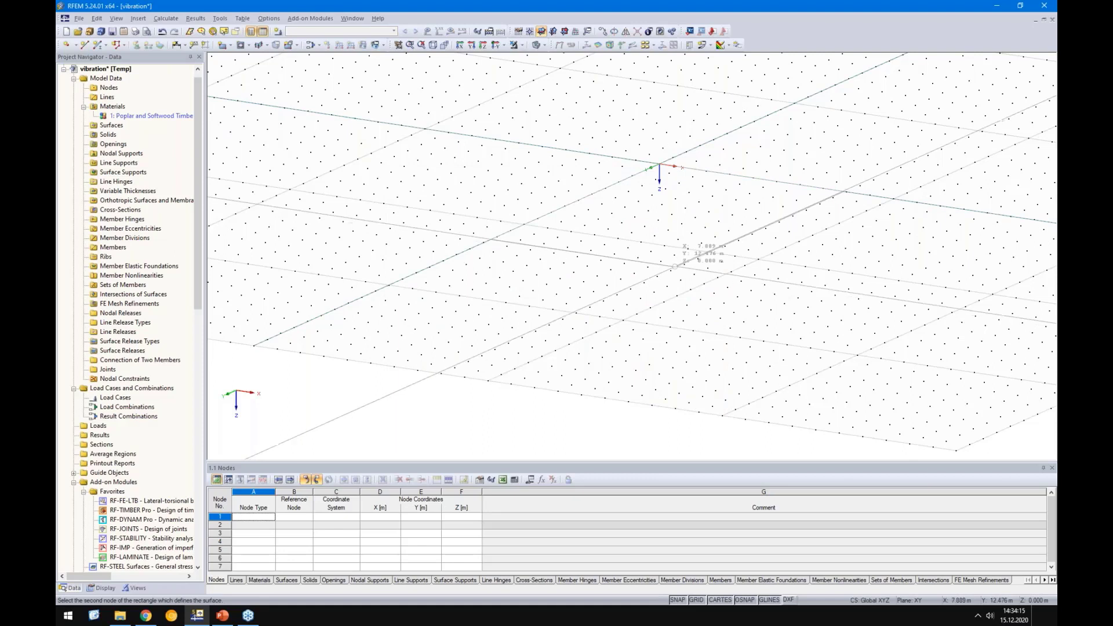
click(677, 266)
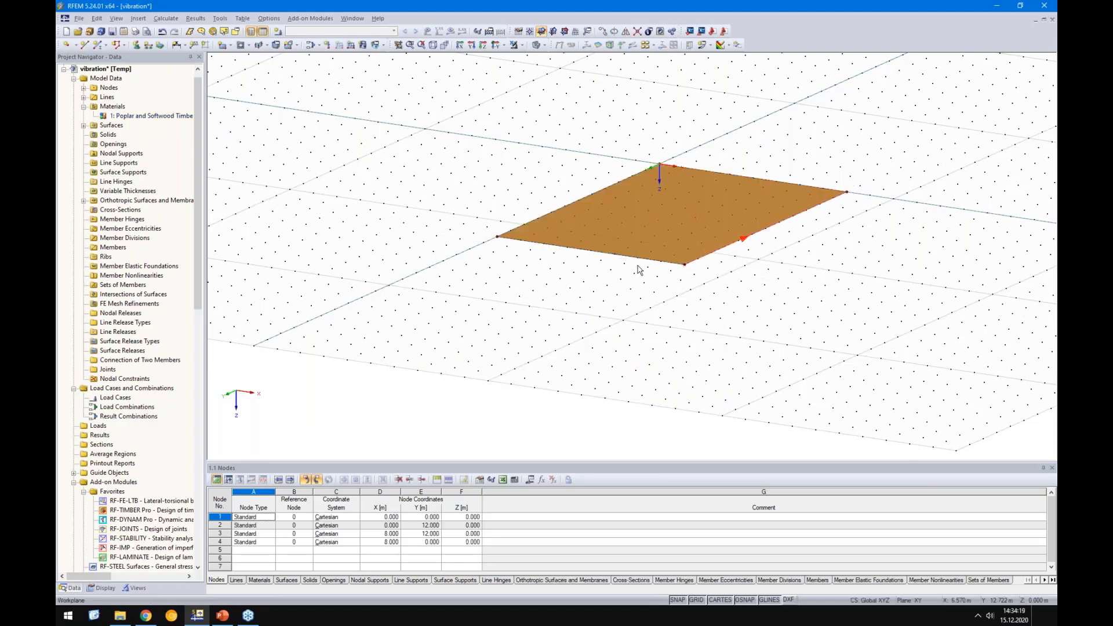
Copy the timber surface once with a displacement of 0.150 m in Z
middle_drag(832, 308, 561, 375)
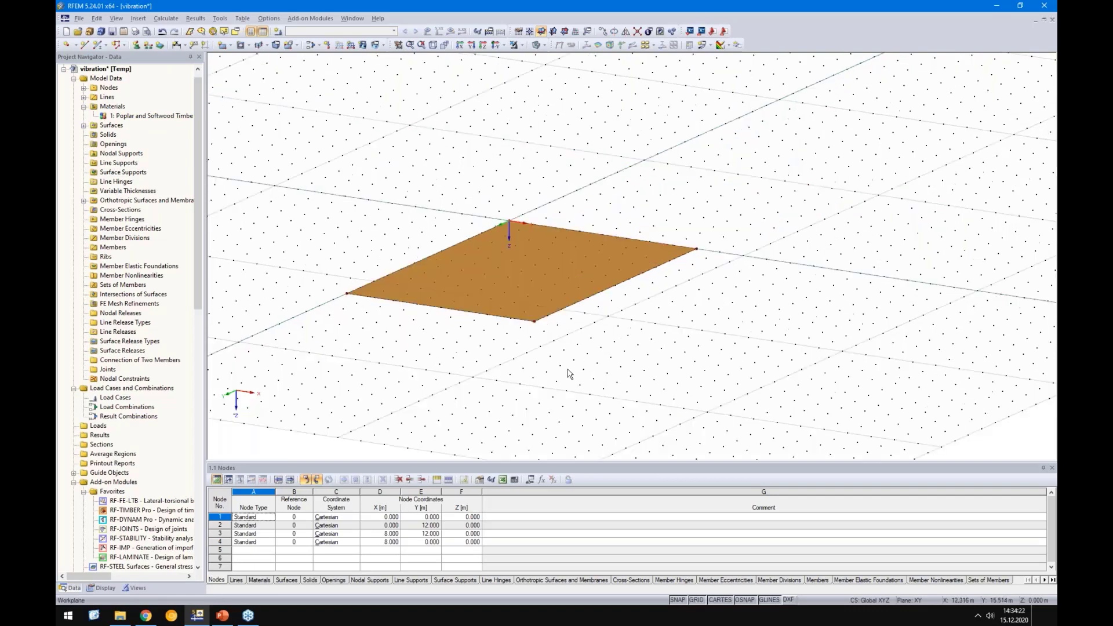
scroll(561, 375, up, 2)
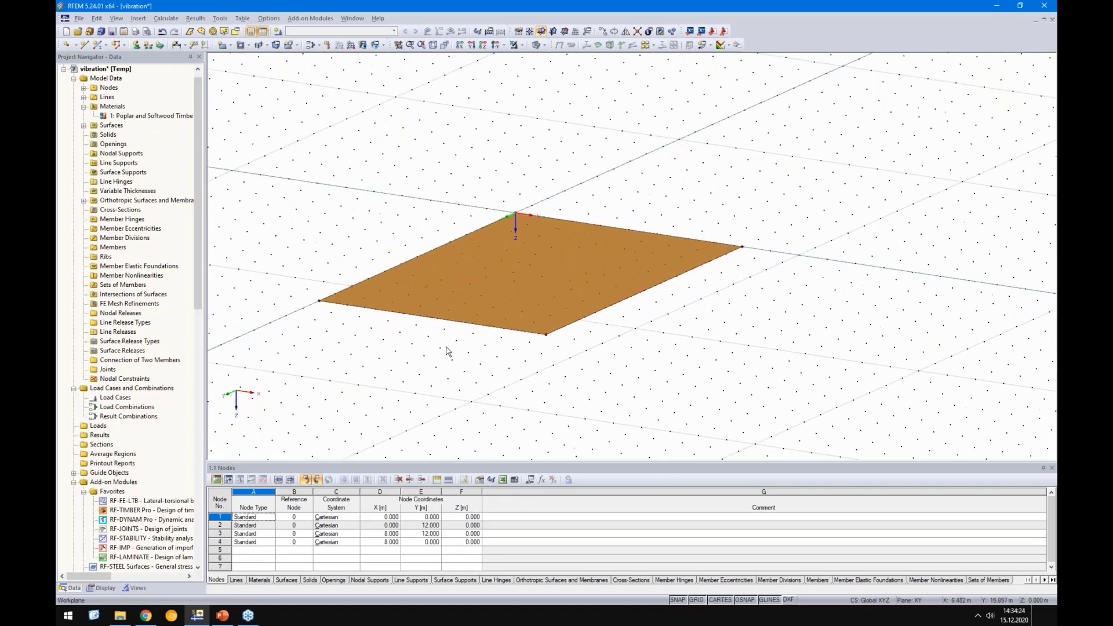
click(459, 307)
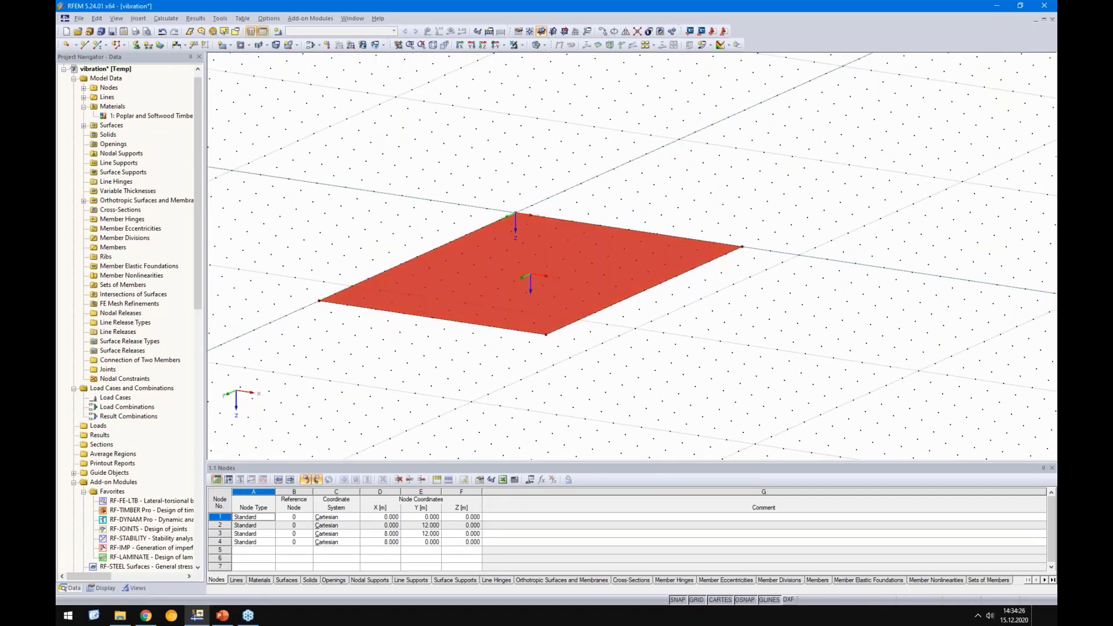
right_click(516, 298)
click(561, 475)
text(1)
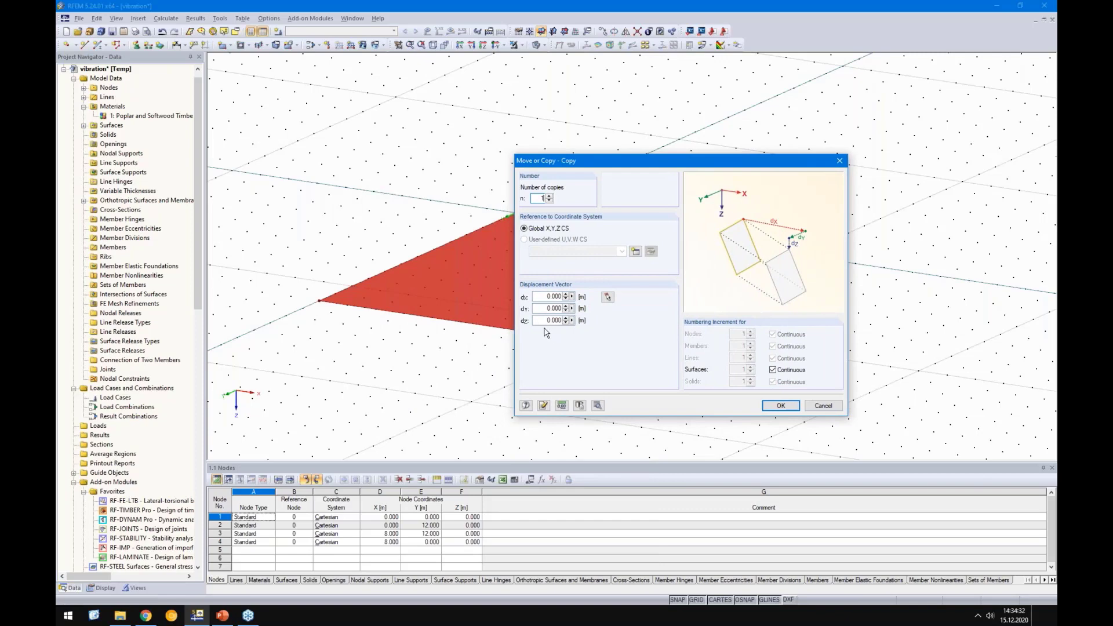
drag(542, 323, 586, 321)
click(779, 406)
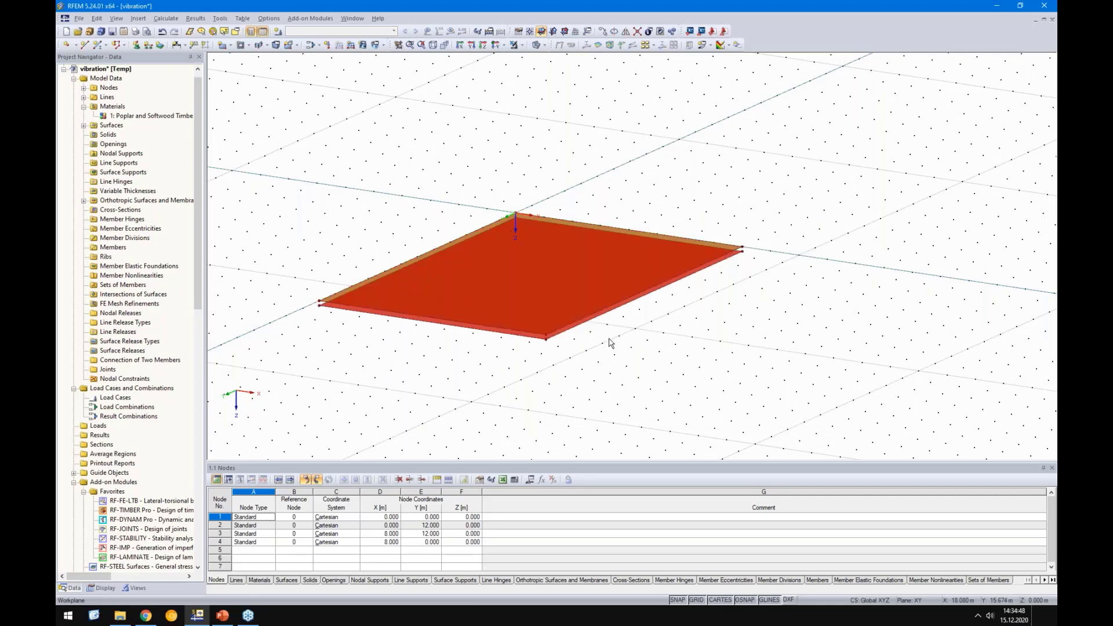
click(396, 328)
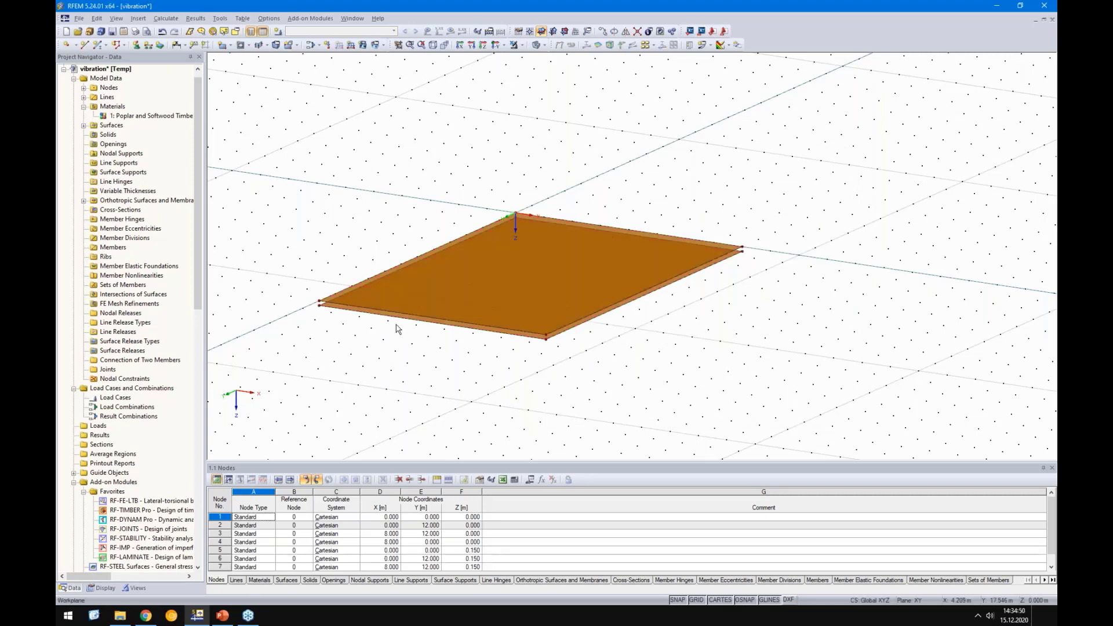
Edit the upper surface and assign it Concrete C20/25, checking the concrete stiffness on the example slide in PowerPoint
scroll(418, 313, up, 2)
double_click(578, 261)
click(523, 316)
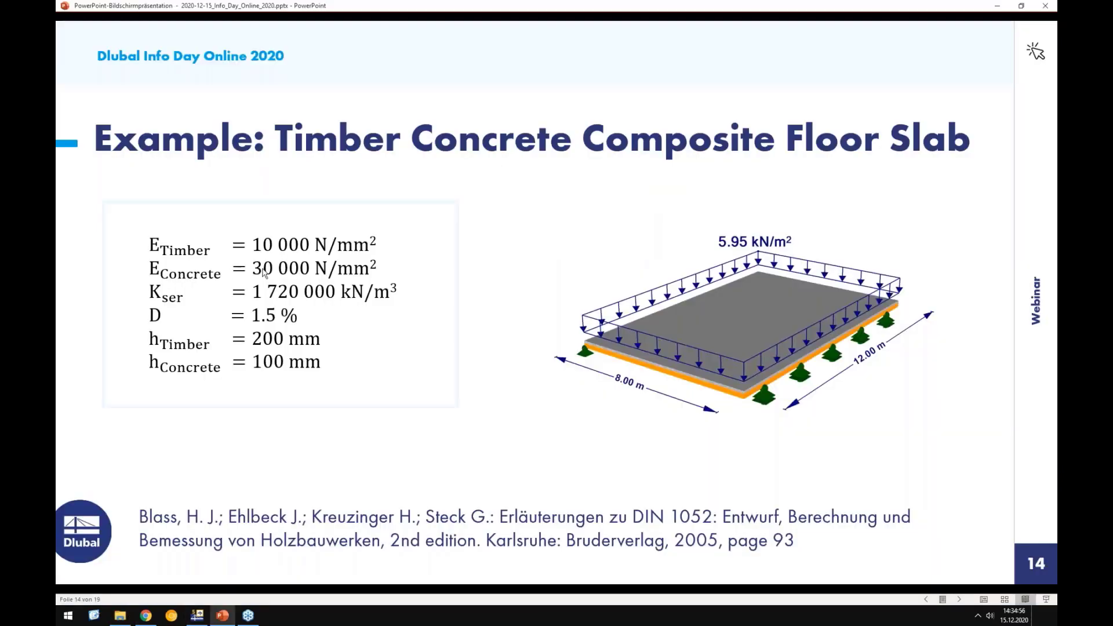
click(200, 618)
click(424, 126)
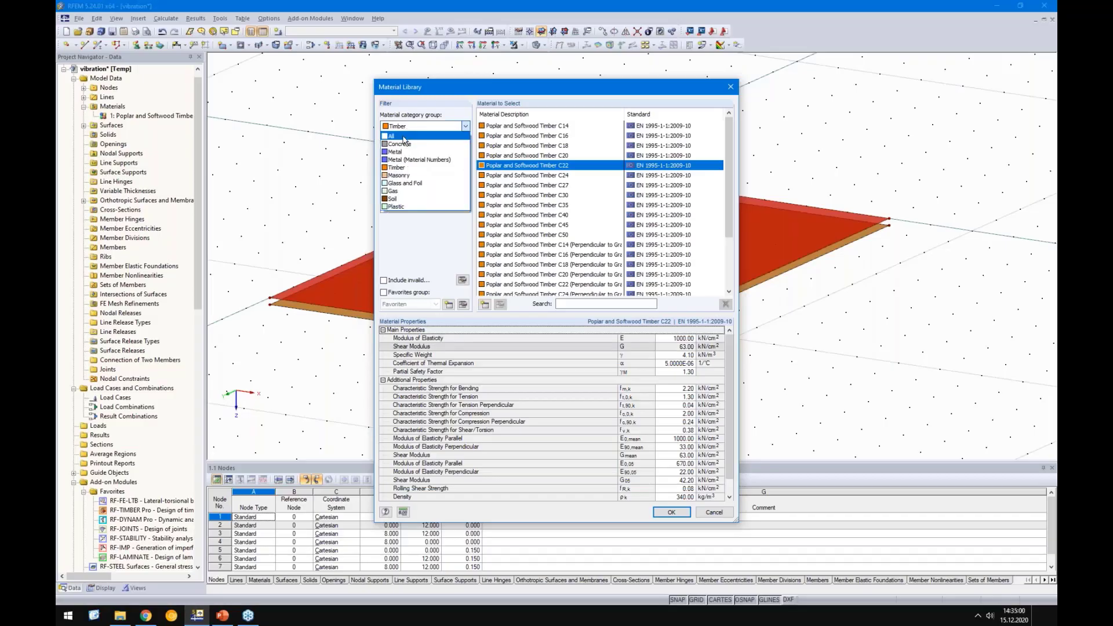
click(404, 145)
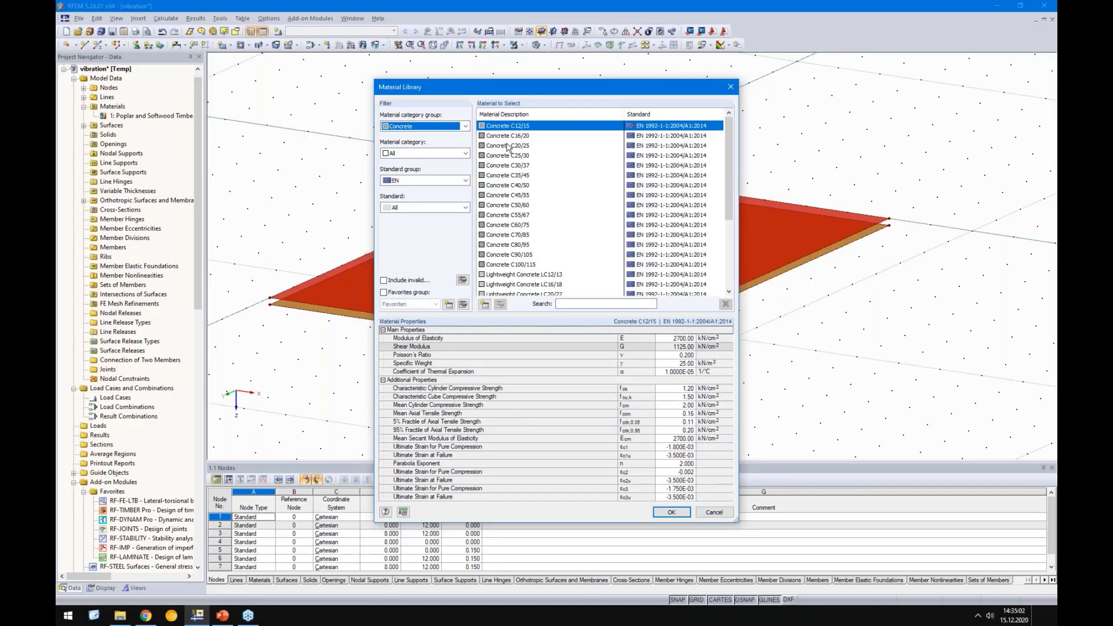
click(508, 146)
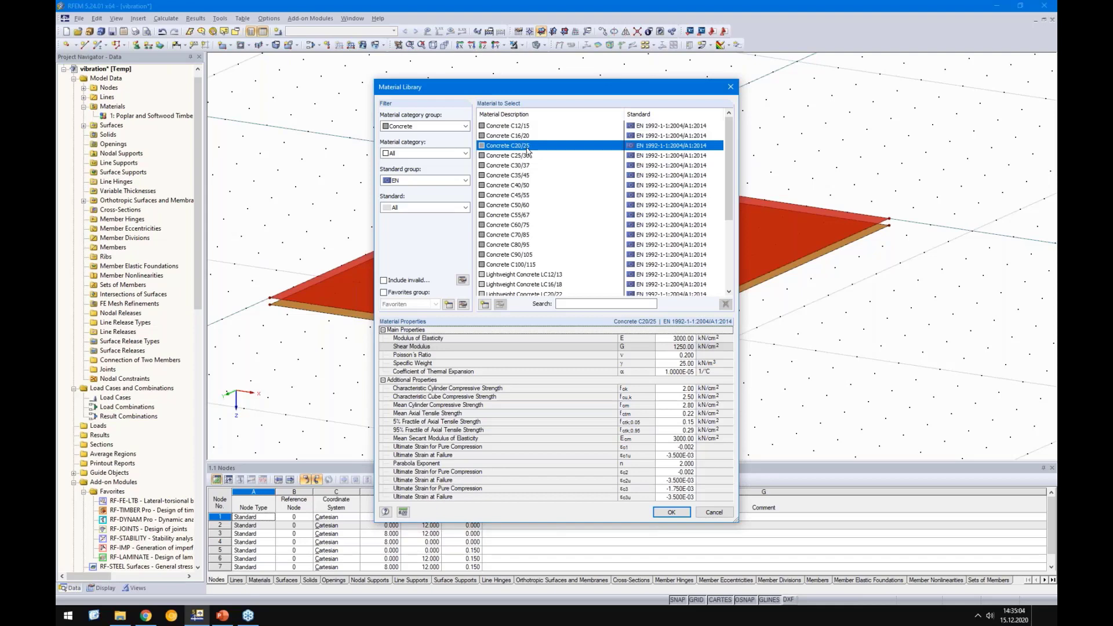
click(671, 513)
Set the upper surface's constant thickness to 100 mm in its orthotropic stiffness settings and apply the surface changes
click(710, 231)
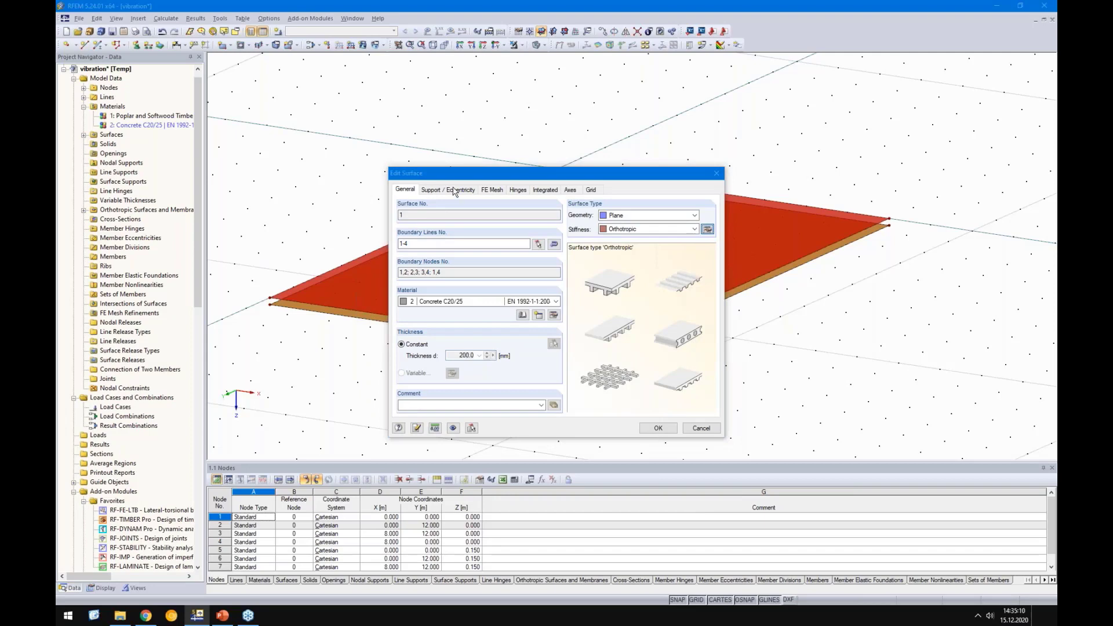
click(388, 173)
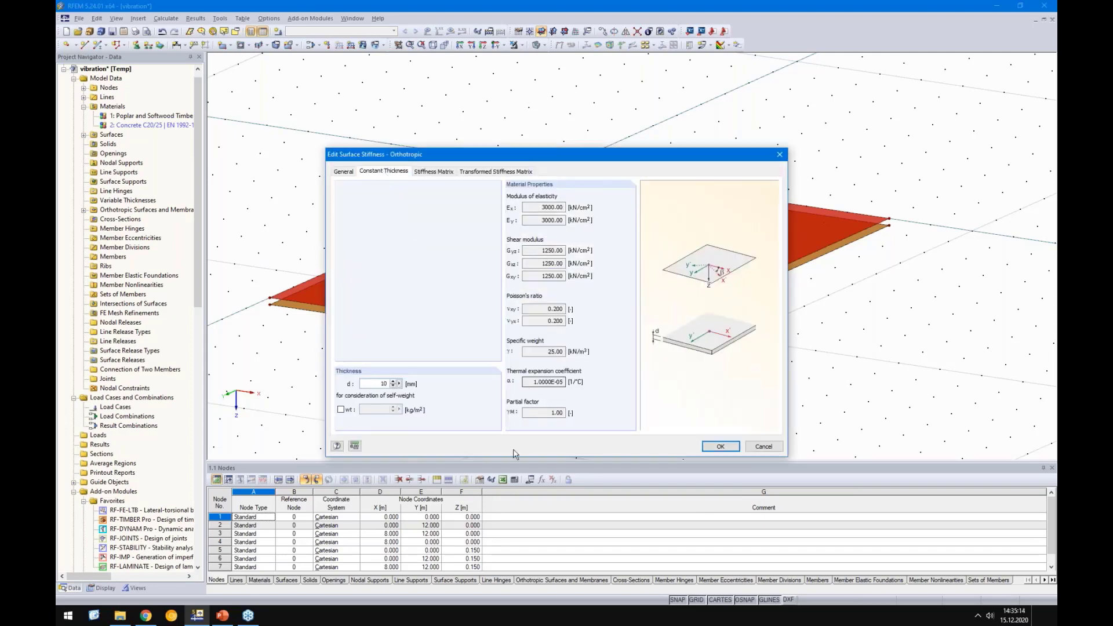
click(720, 447)
click(655, 428)
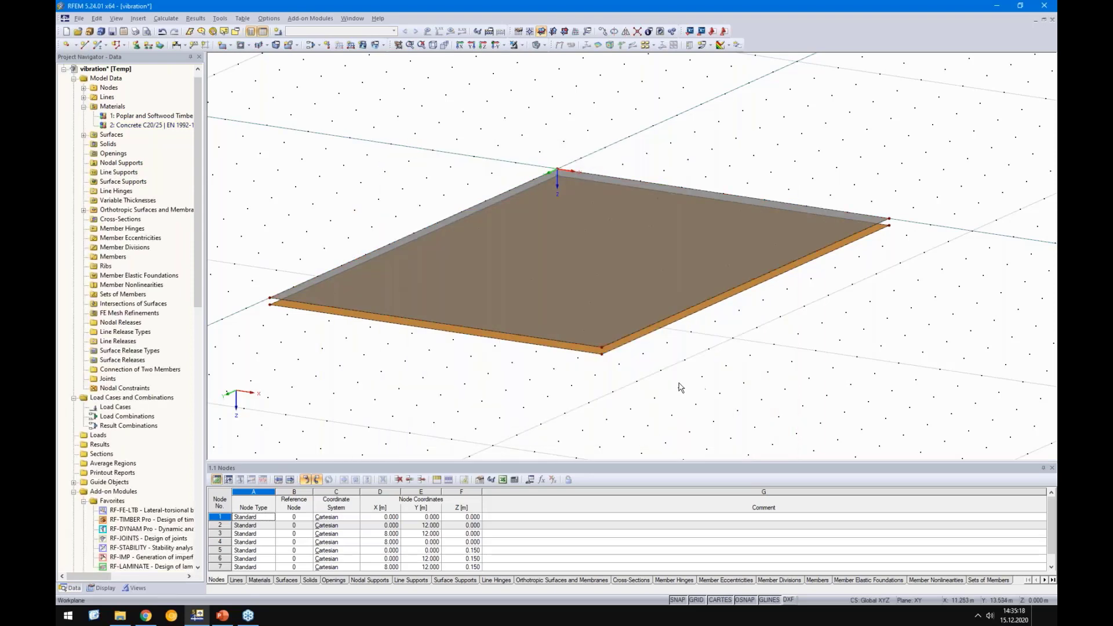
Render the solid model's surfaces with the "Filled incl. thickness with…" option and inspect the layers at the slab's front corner
click(104, 588)
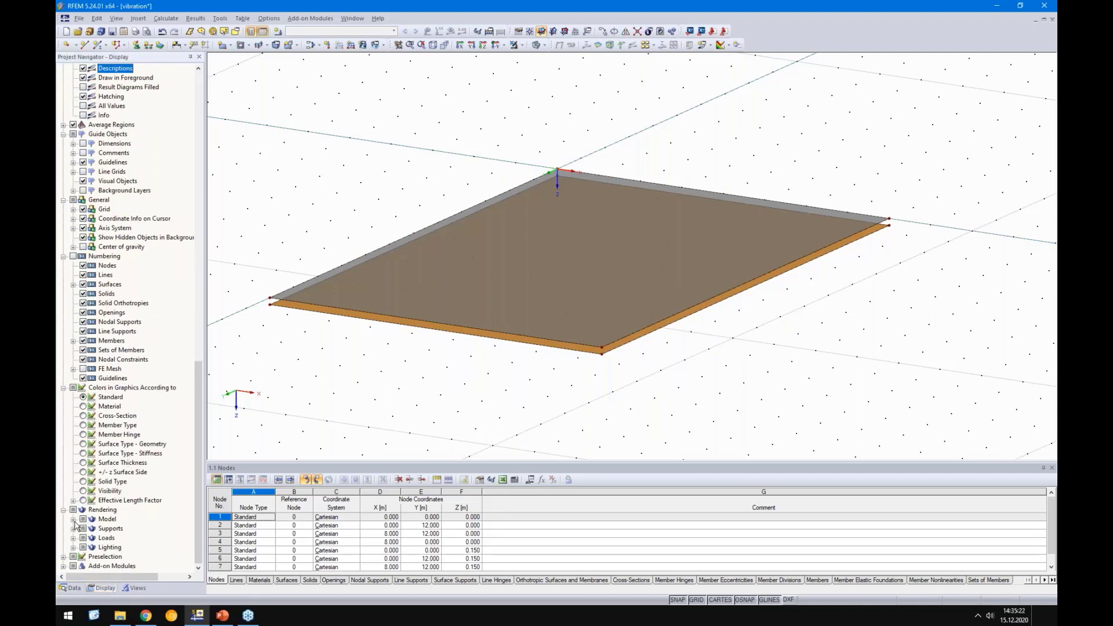
click(73, 519)
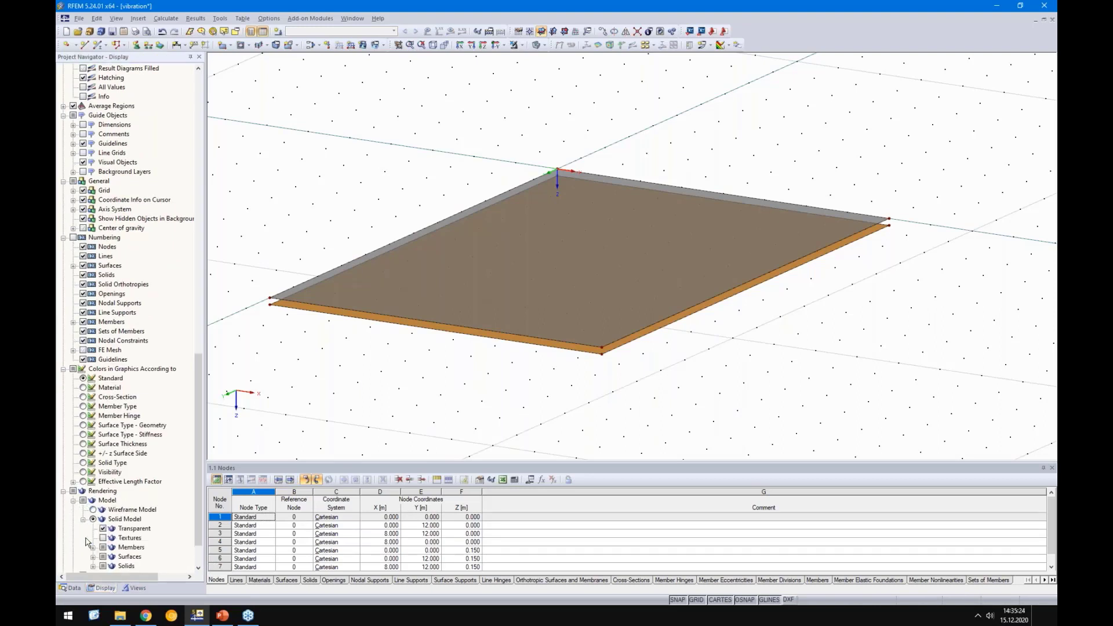
scroll(102, 522, down, 1)
click(92, 509)
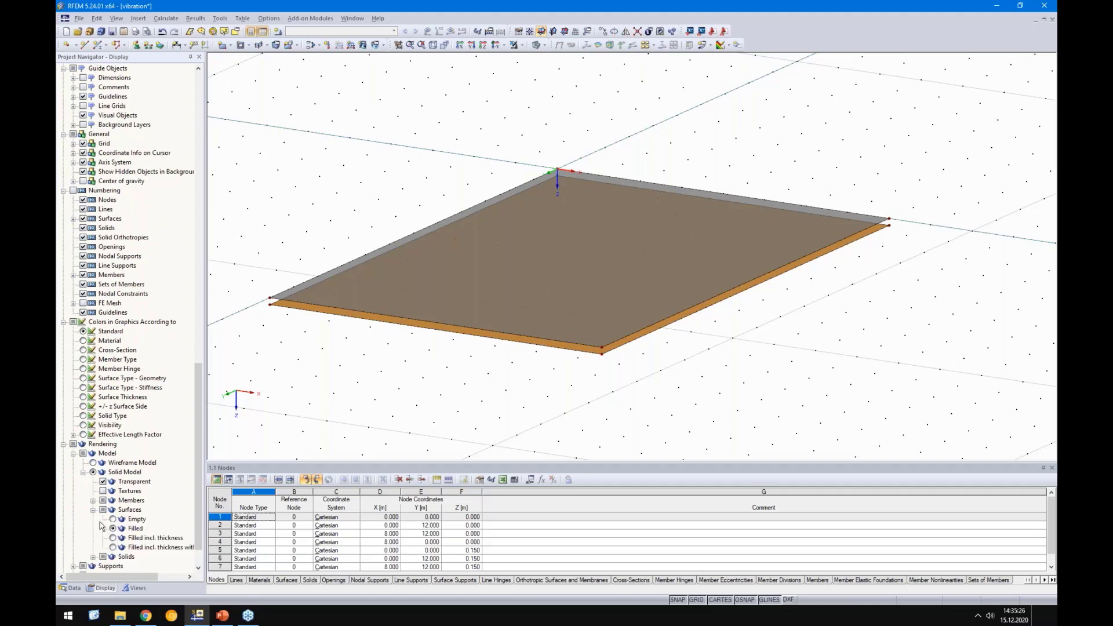
click(114, 548)
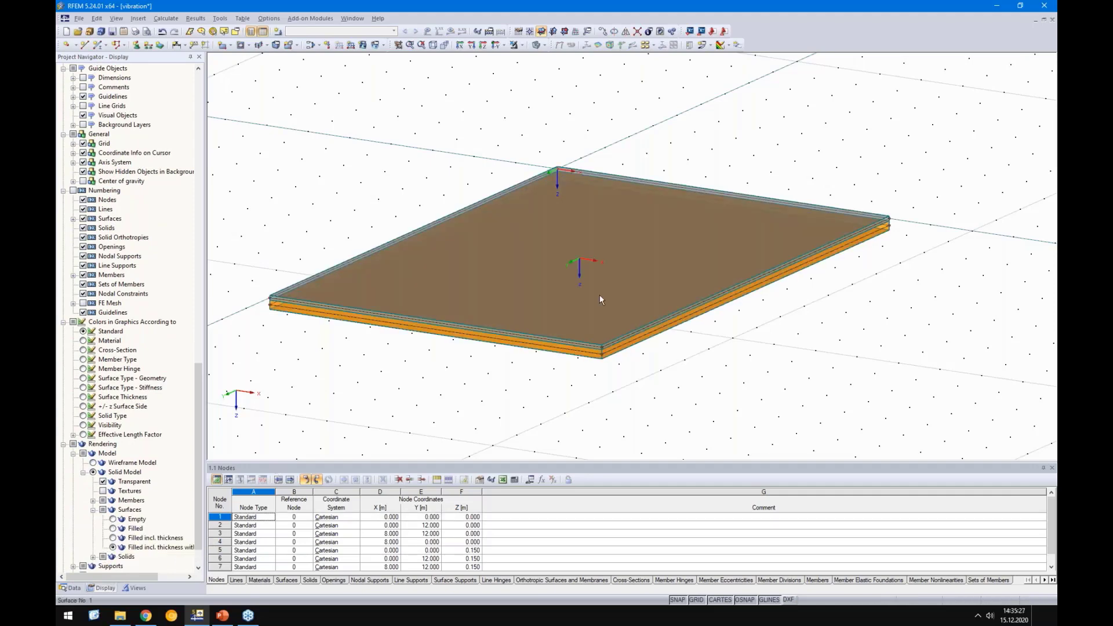
scroll(599, 295, up, 6)
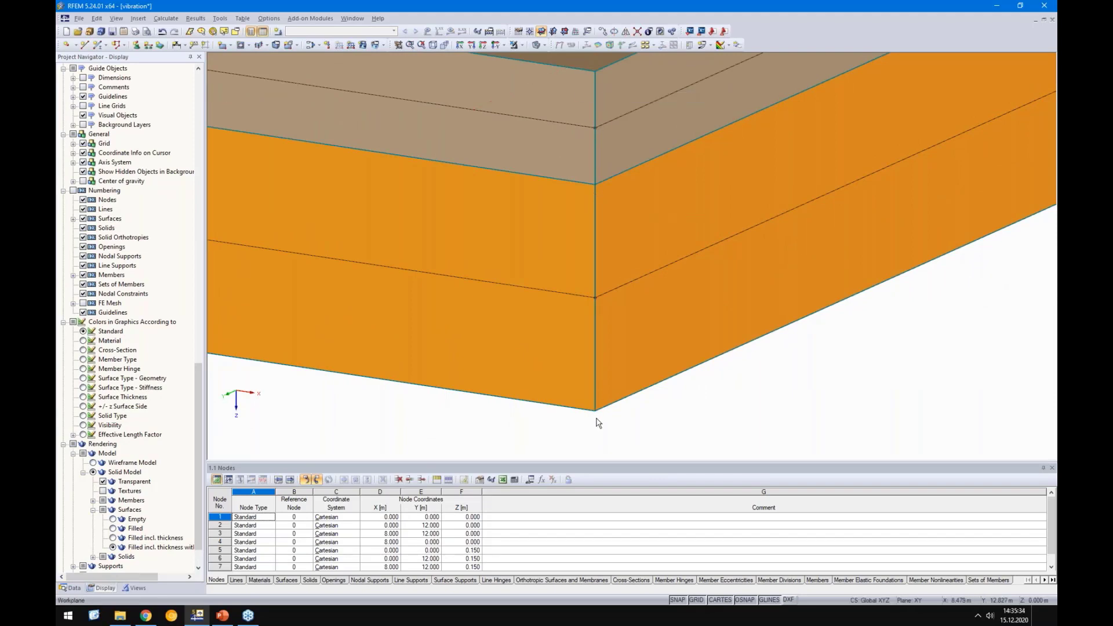
Switch the surface rendering back to "Filled", turn off the work plane grid and bring the whole slab into view
click(113, 529)
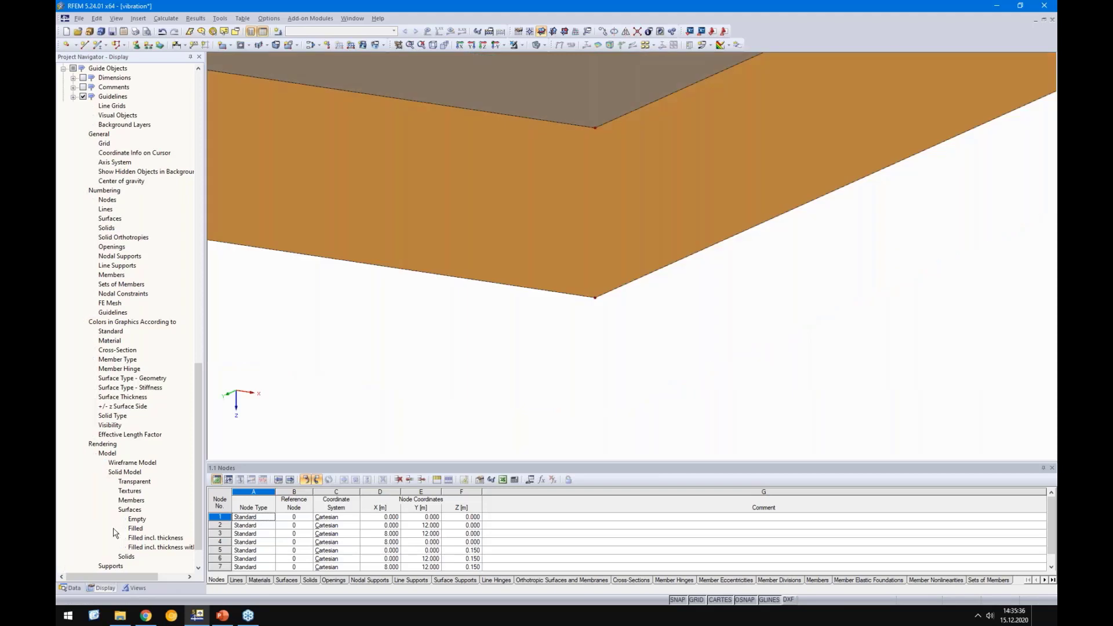
scroll(810, 325, down, 5)
ctrl+middle_drag(810, 325, 722, 286)
click(697, 601)
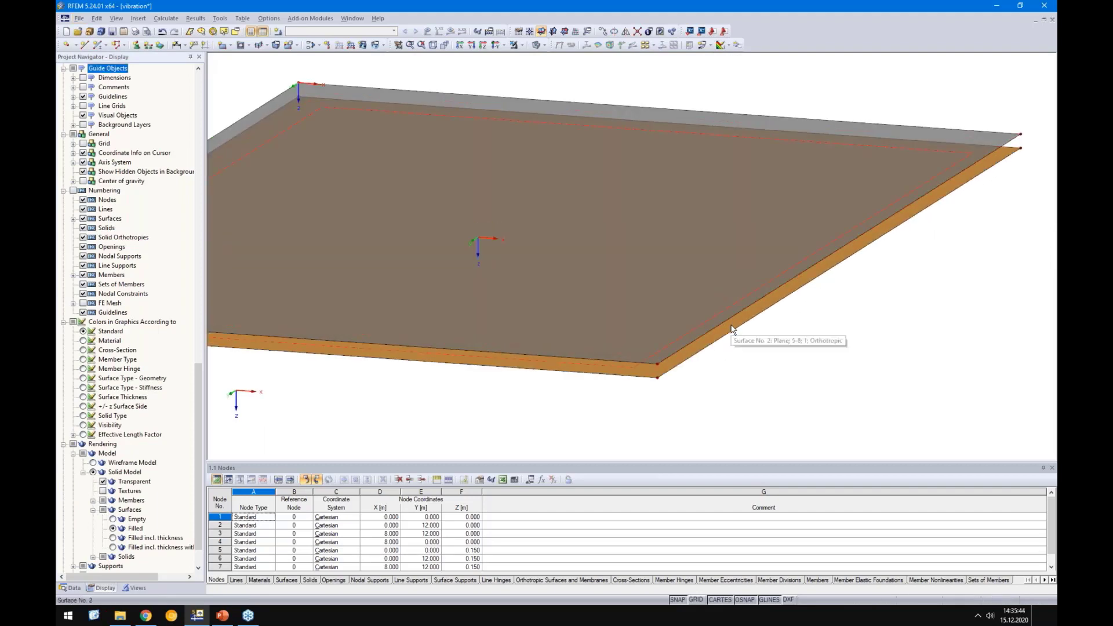
scroll(728, 323, down, 3)
ctrl+middle_drag(773, 311, 767, 360)
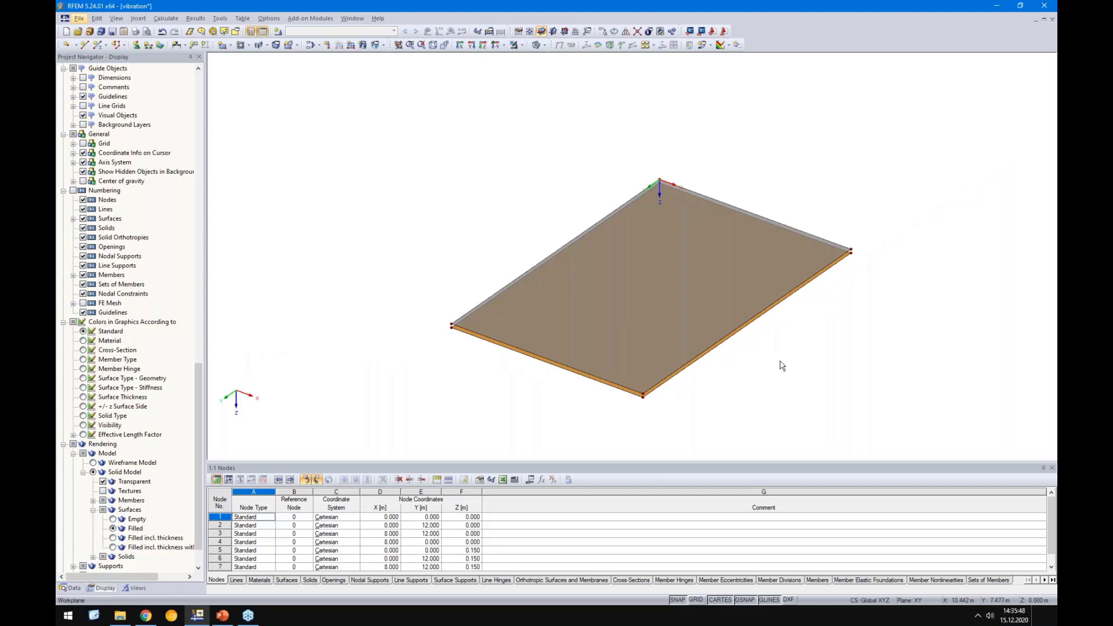
middle_drag(765, 369, 669, 311)
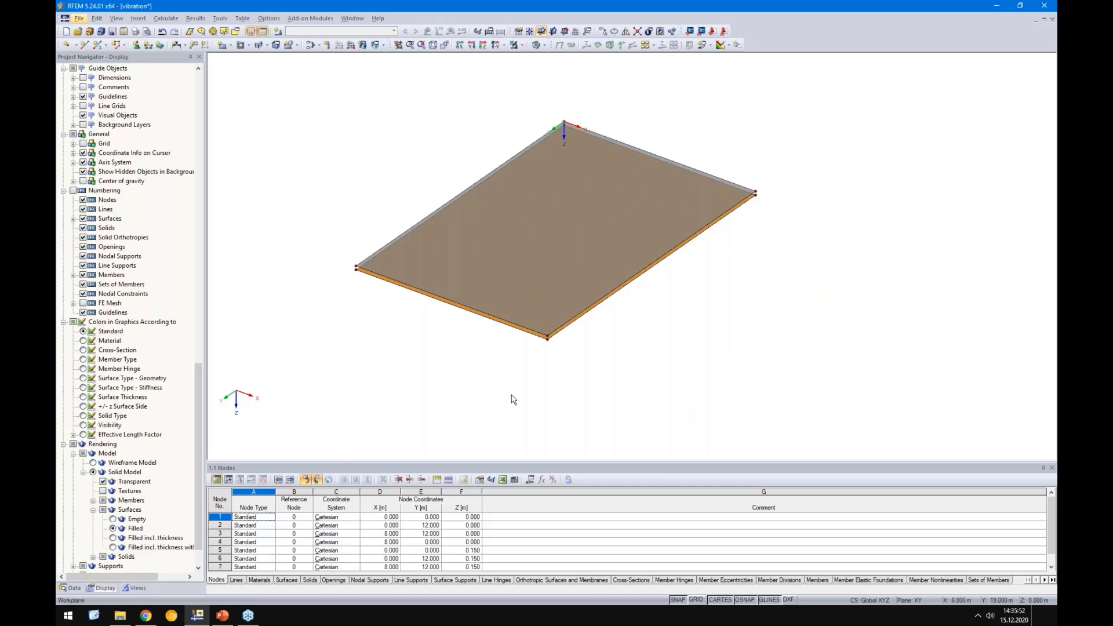
Select both slab surfaces together and create a solid with contact between them
drag(800, 422, 324, 96)
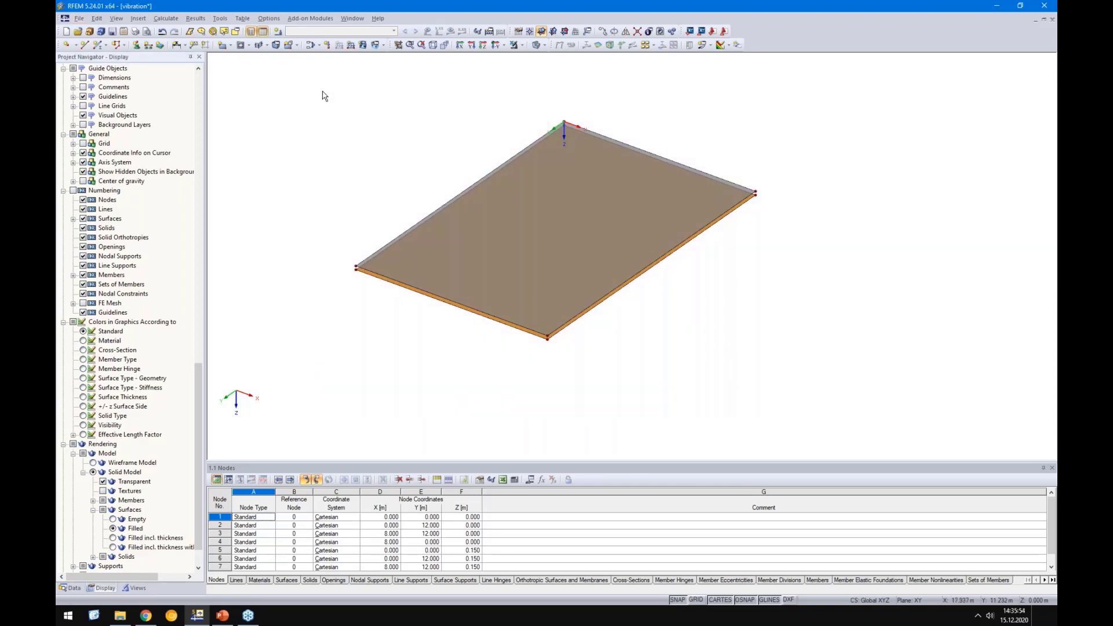
right_click(529, 243)
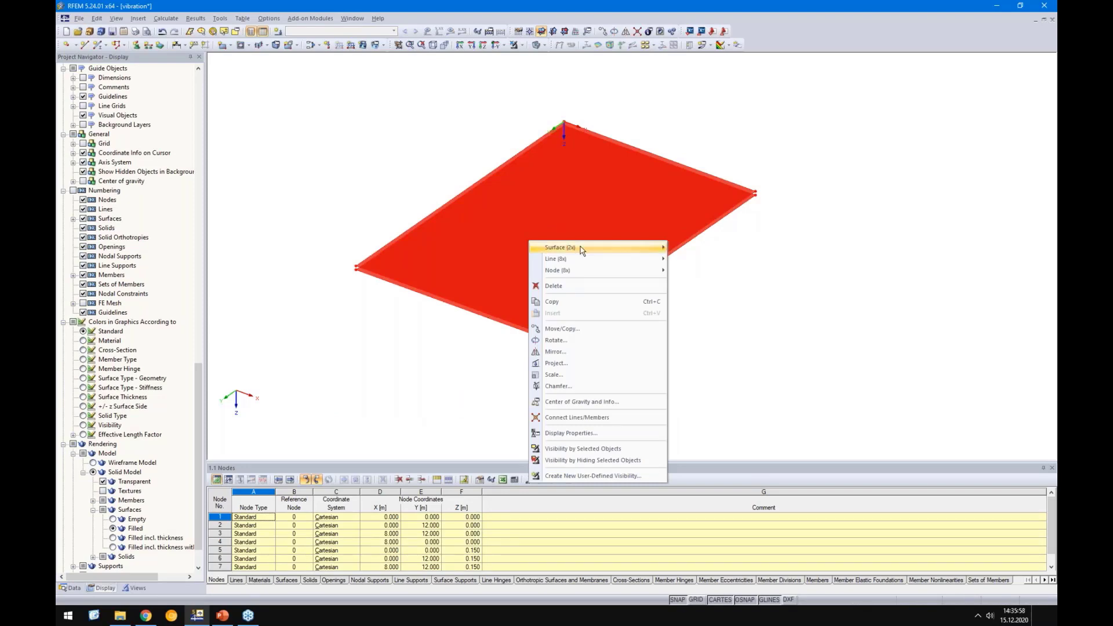
mouse_move(581, 248)
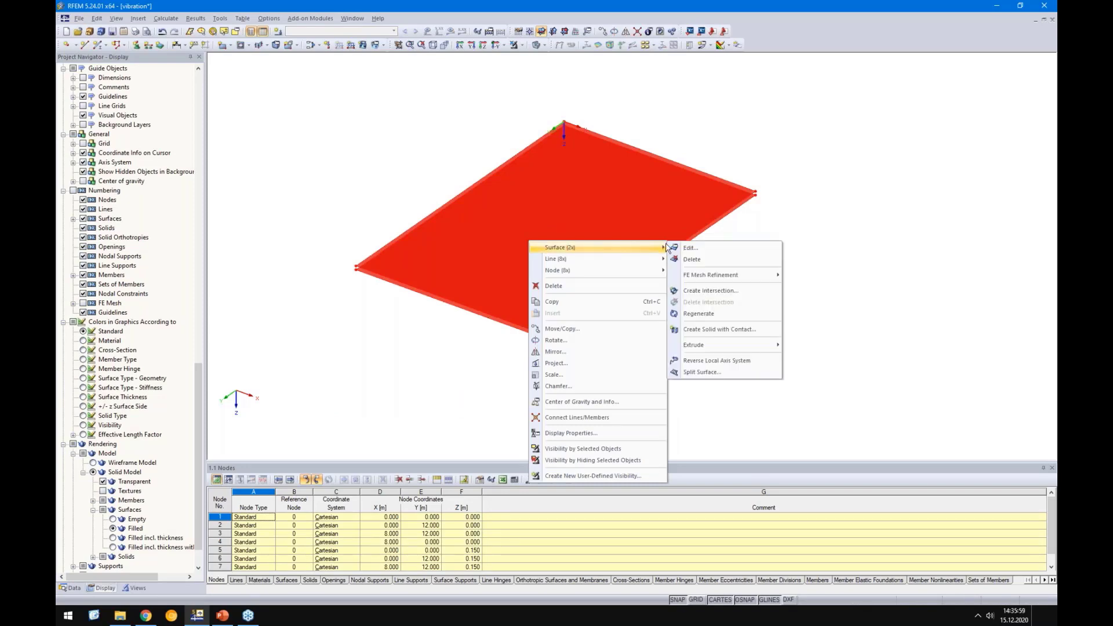
click(731, 330)
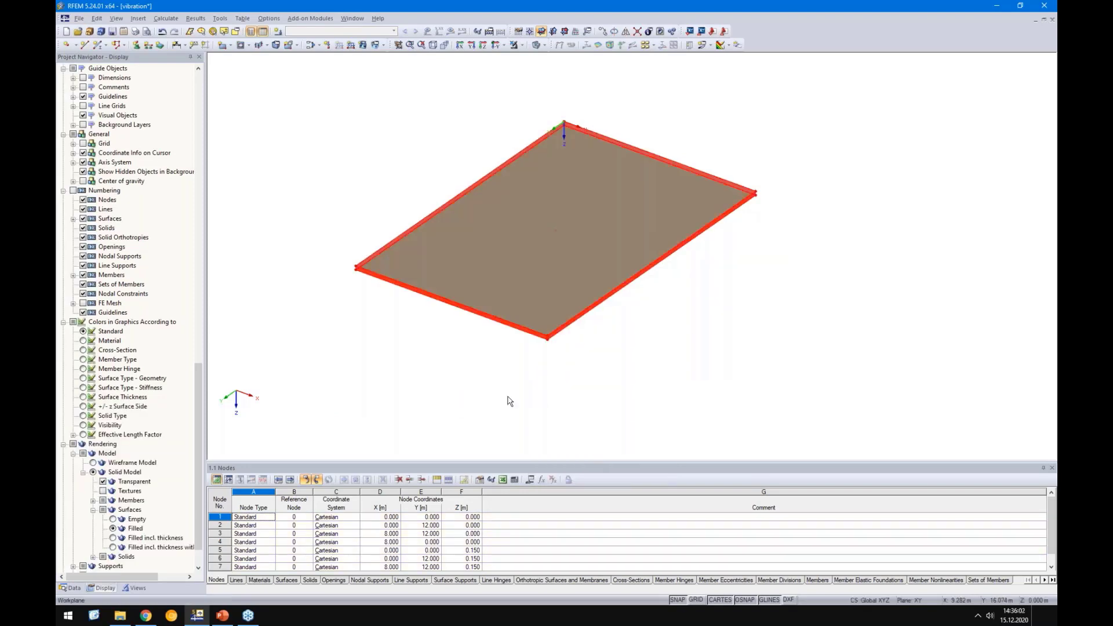
Examine the side surface generated along the slab's long edge and check its stiffness type without changing it
scroll(556, 341, up, 5)
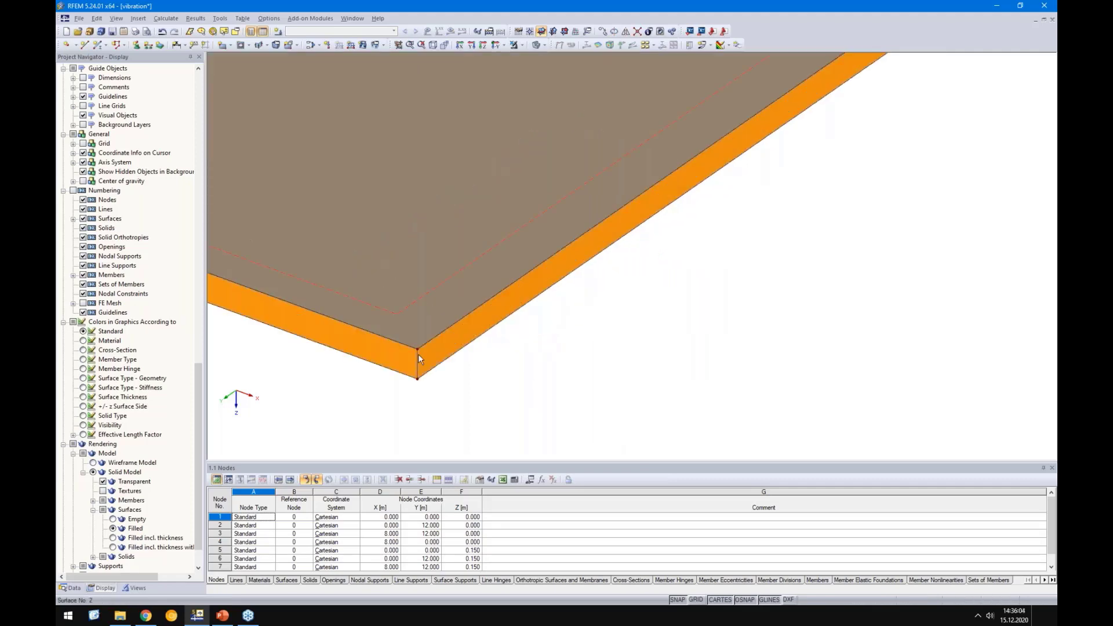
ctrl+middle_drag(419, 349, 480, 336)
scroll(480, 336, up, 4)
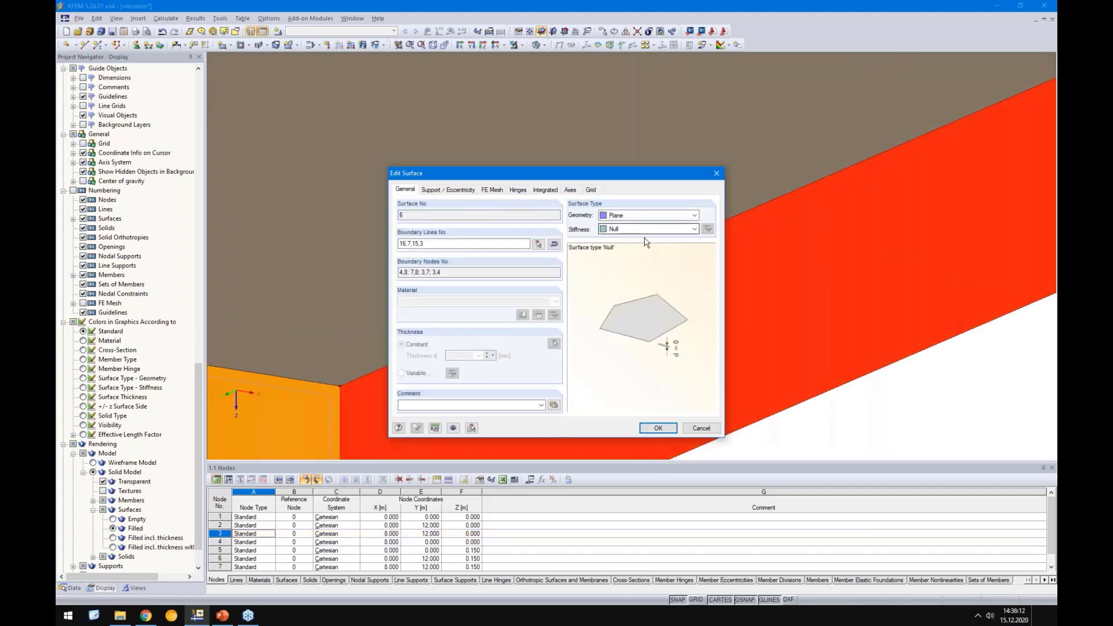
key(Escape)
scroll(594, 278, down, 6)
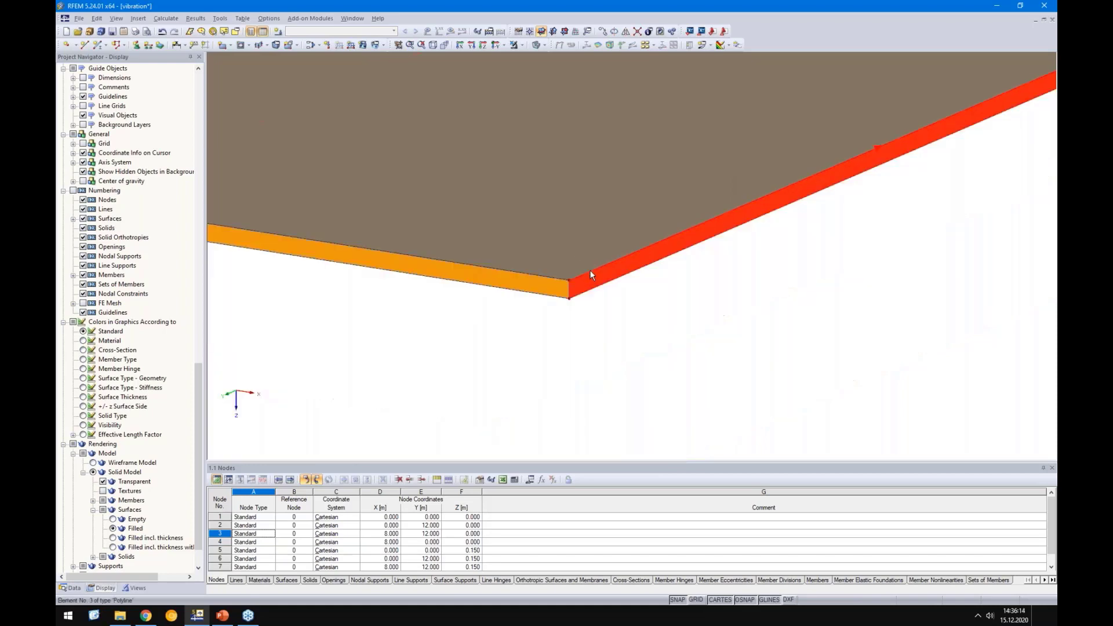
scroll(569, 319, down, 2)
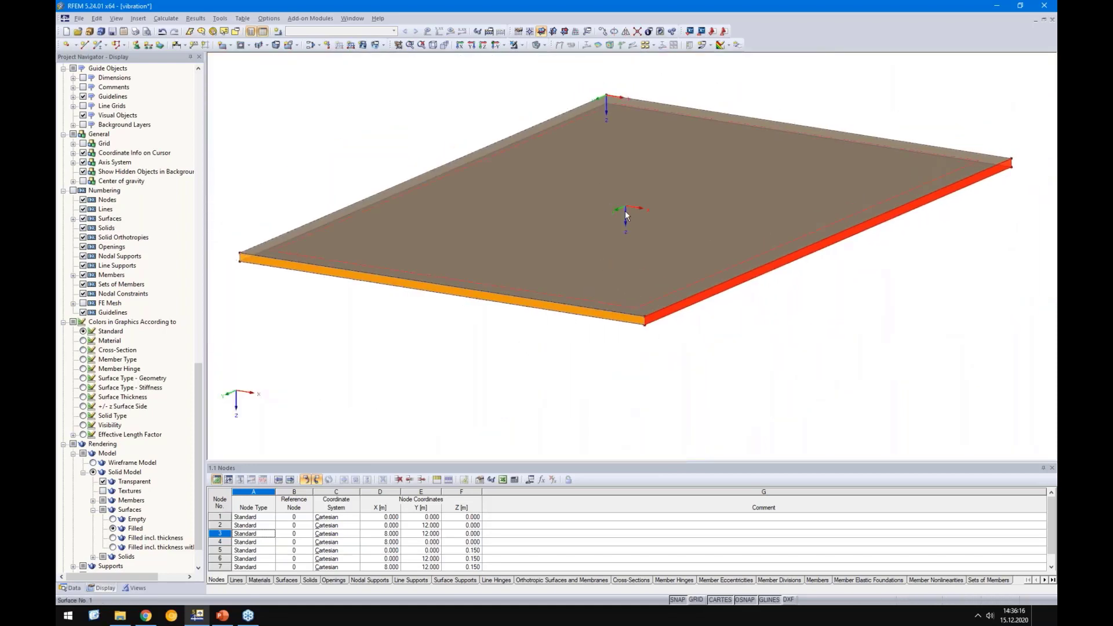
Edit the contact solid between the two slab surfaces and assign it Concrete C20/25
double_click(625, 211)
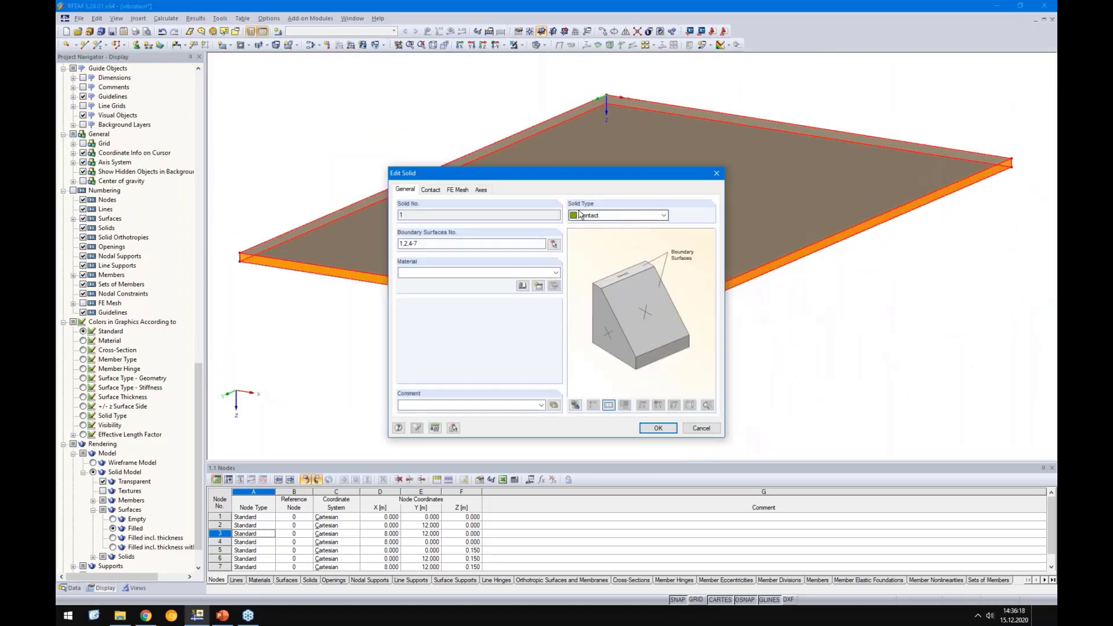
click(510, 273)
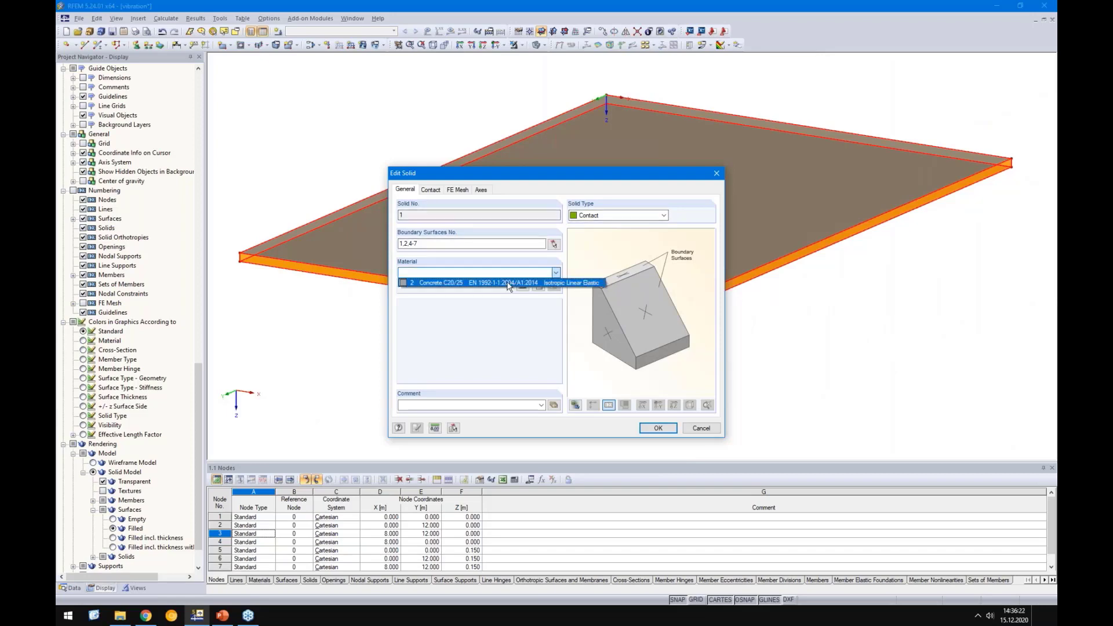
click(508, 283)
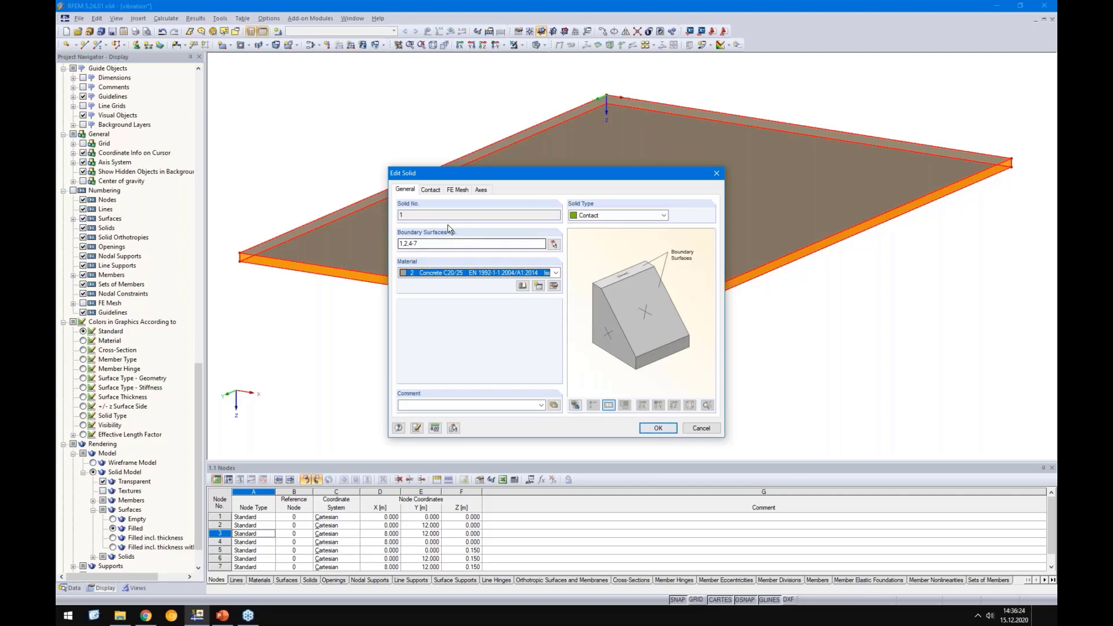
Set the solid's contact parallel to the surfaces to "Elastic solid behavior", with surface 1 as contact surface A
click(433, 191)
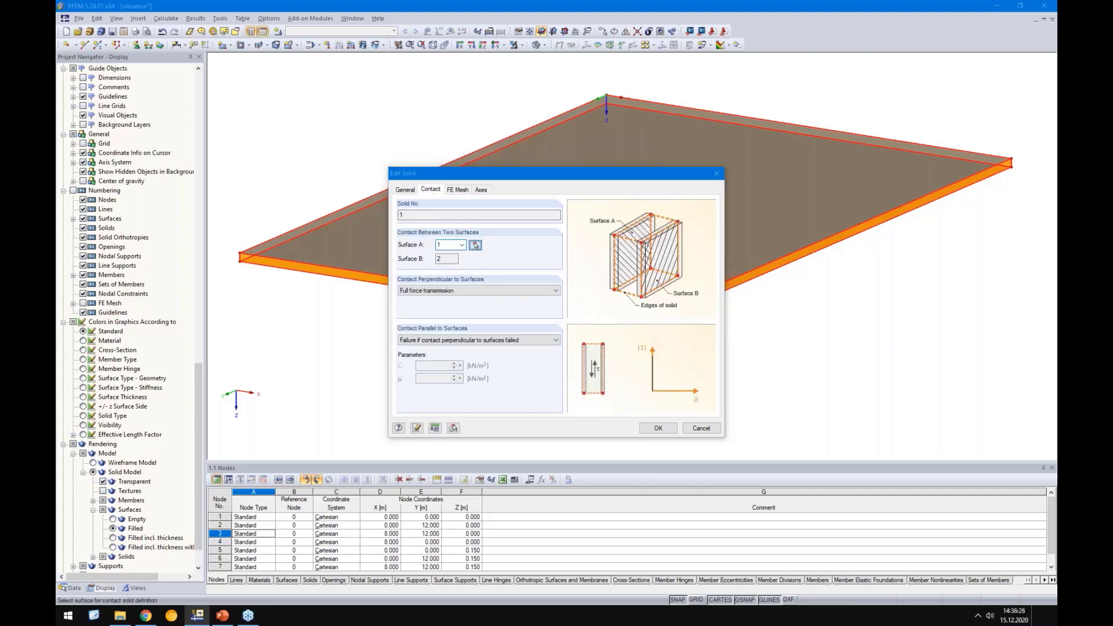
click(474, 242)
click(367, 261)
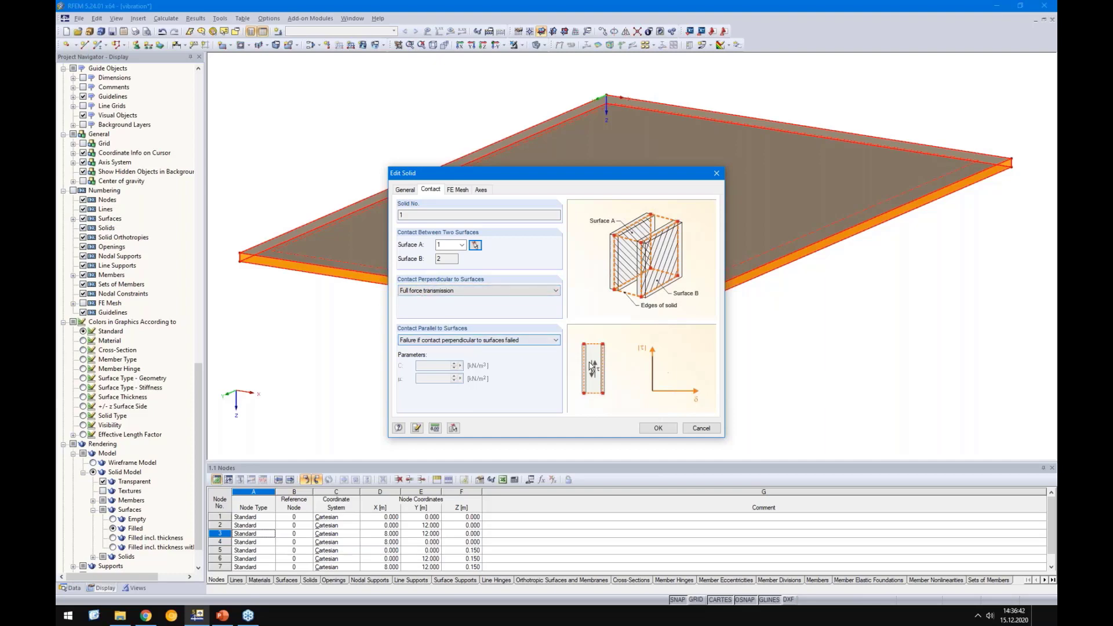
click(471, 341)
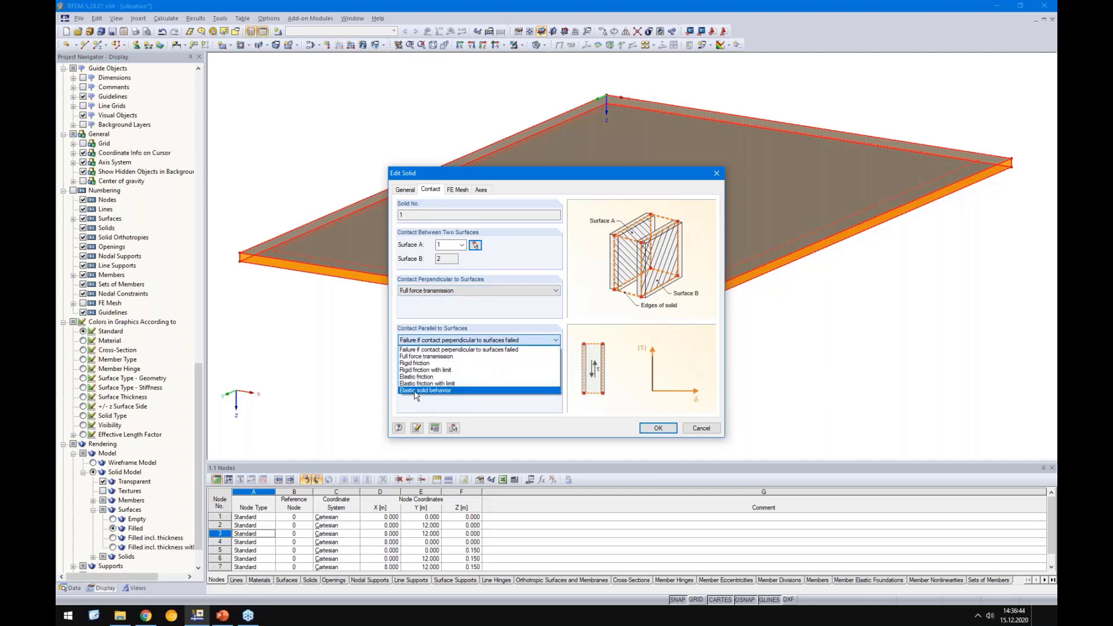
click(414, 393)
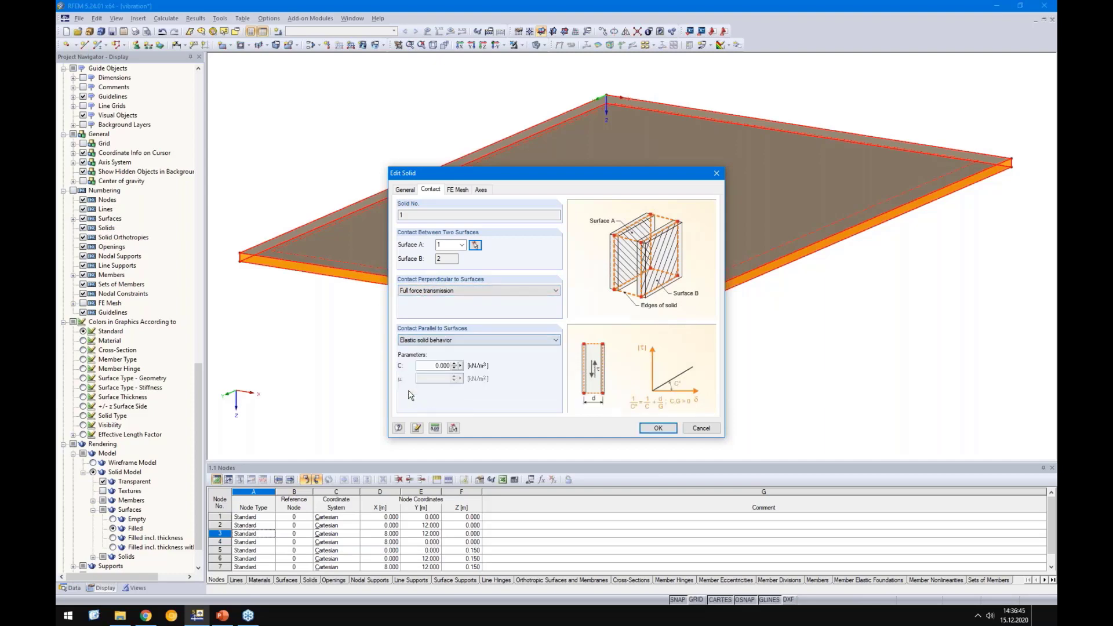
Look up the Kser value on the PowerPoint example slide, enter C as 1720000 kN/m³ in RFEM and apply the solid changes
click(228, 620)
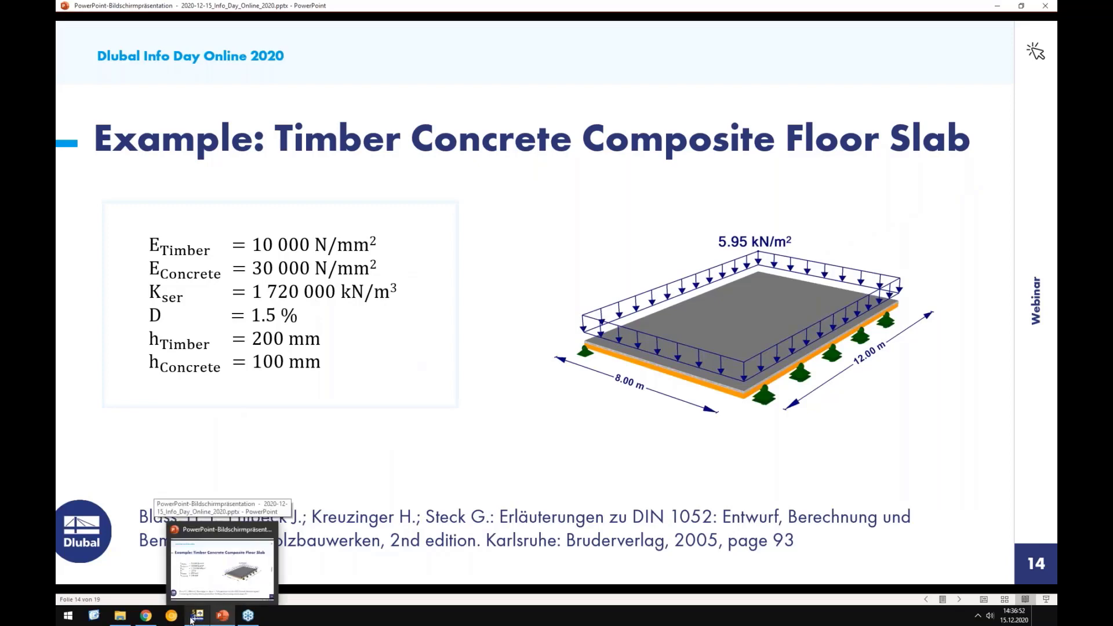
click(192, 618)
double_click(429, 365)
text(1720000)
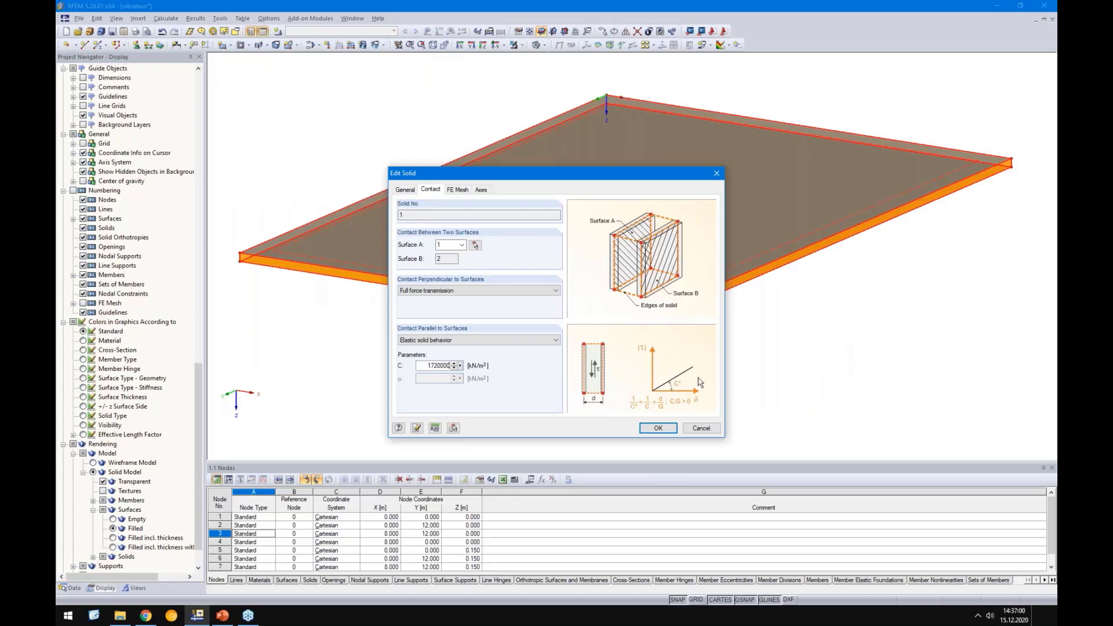
click(653, 428)
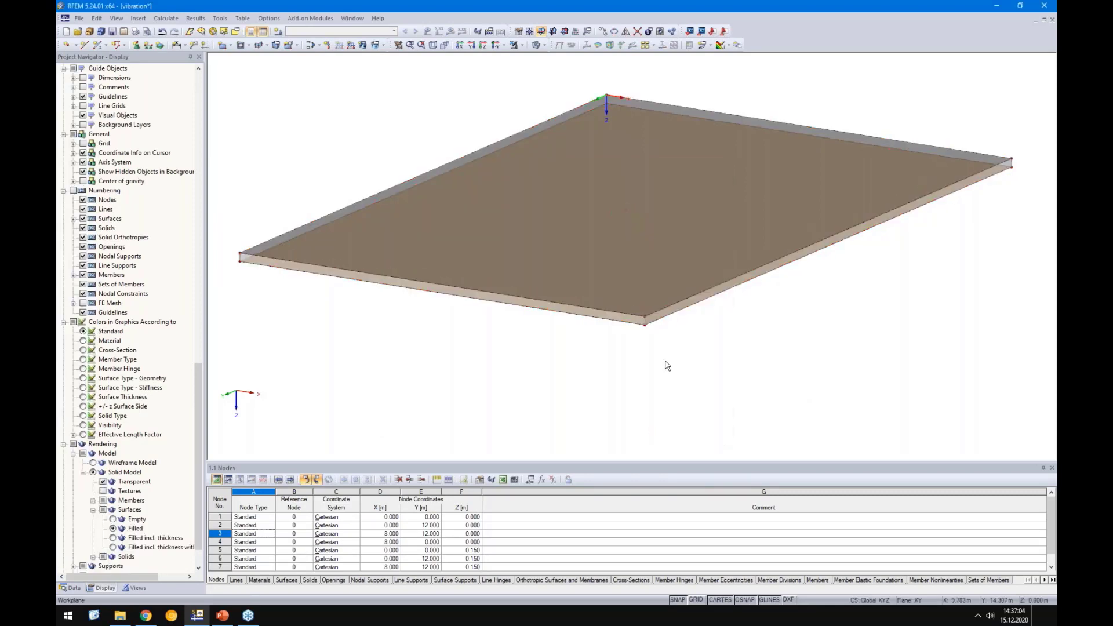
Change the upper concrete surface's stiffness type to Standard and apply the surface changes
double_click(617, 243)
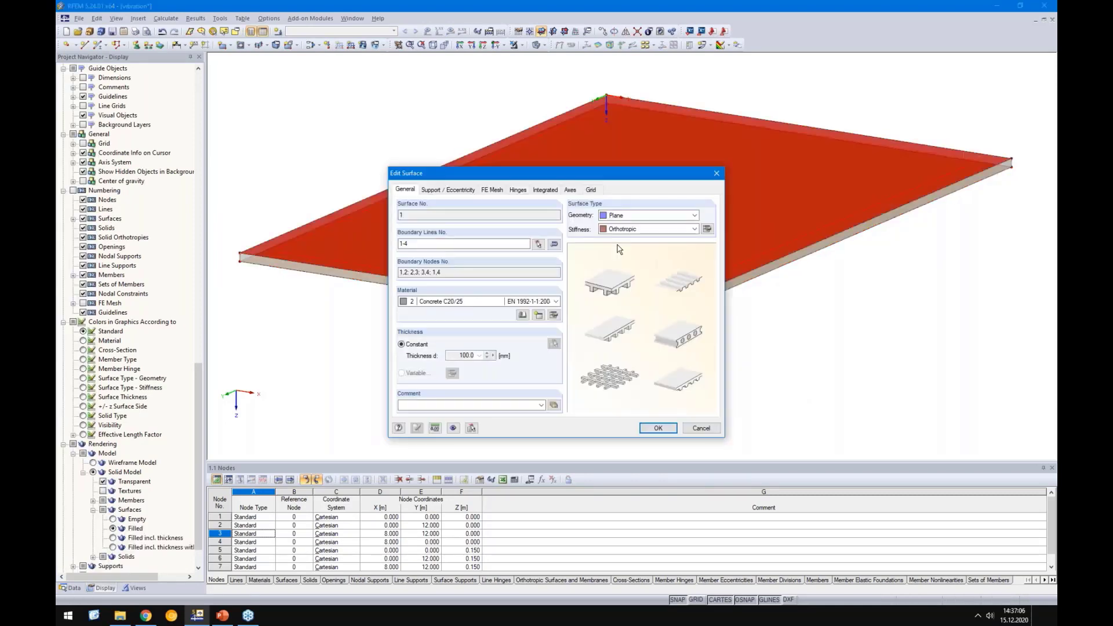
click(630, 232)
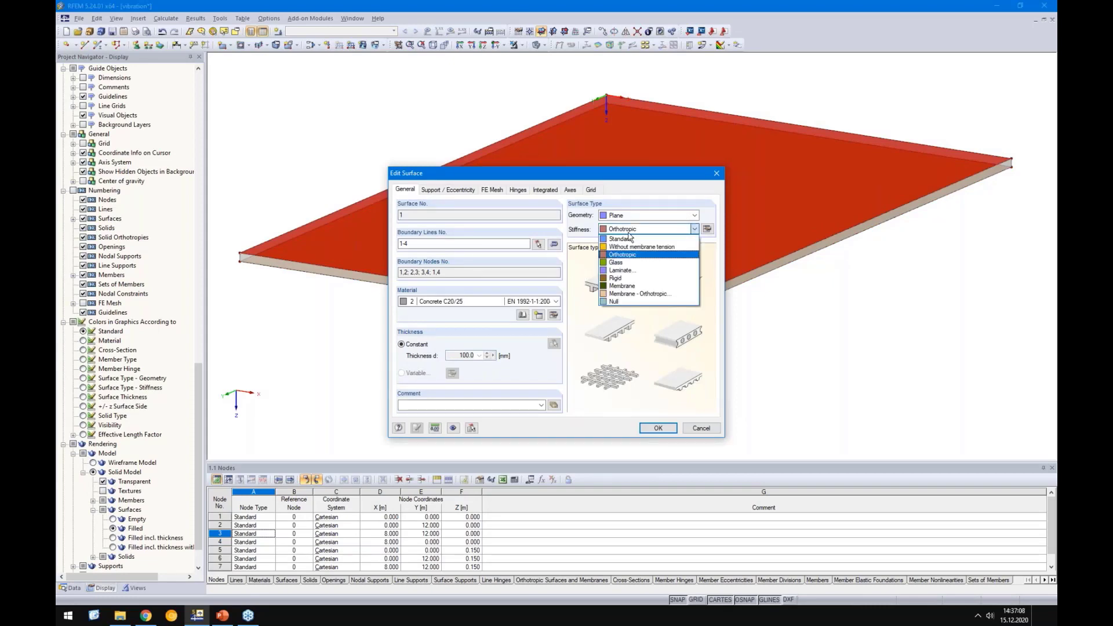
click(630, 239)
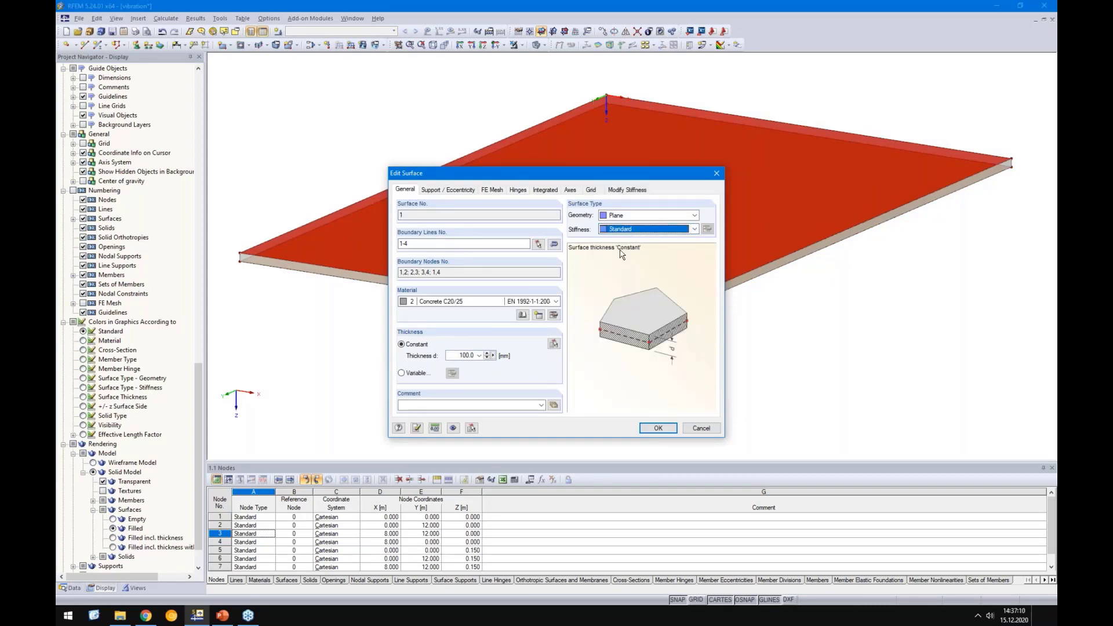
click(644, 429)
Check the lower timber surface from below without changing it, and turn off transparent rendering of the solid model
ctrl+middle_drag(552, 398, 741, 237)
double_click(704, 205)
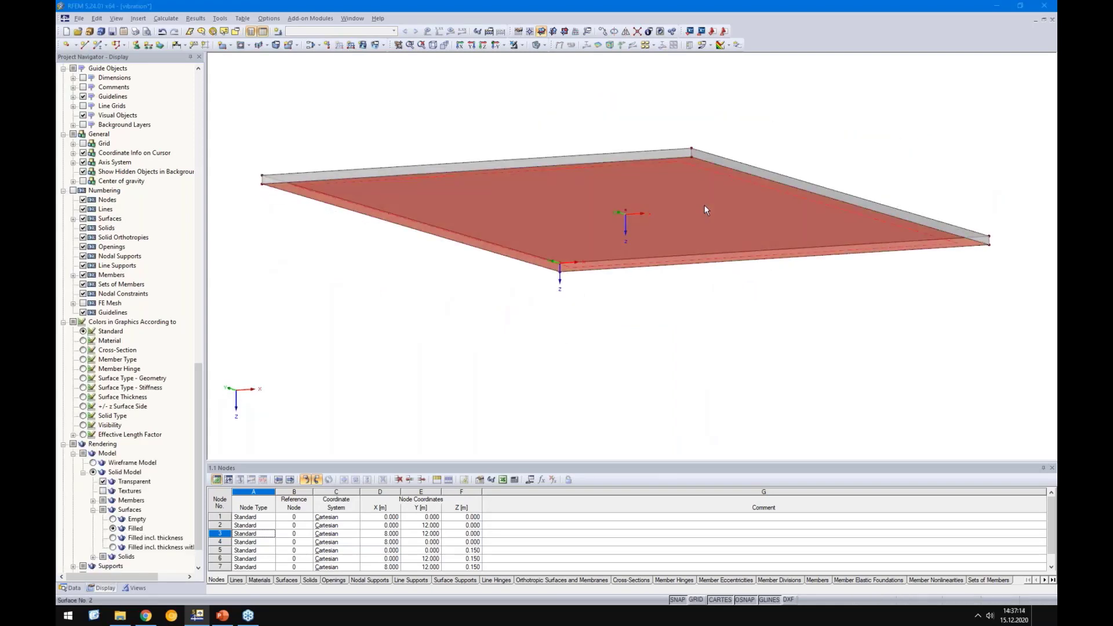
key(Escape)
ctrl+middle_drag(782, 315, 442, 418)
click(442, 419)
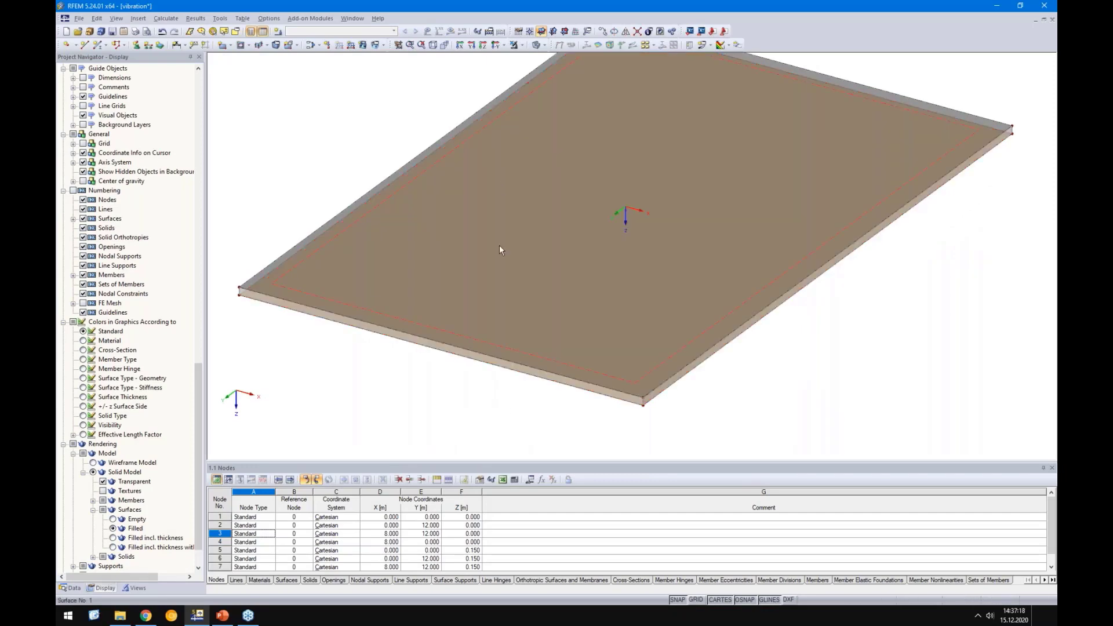
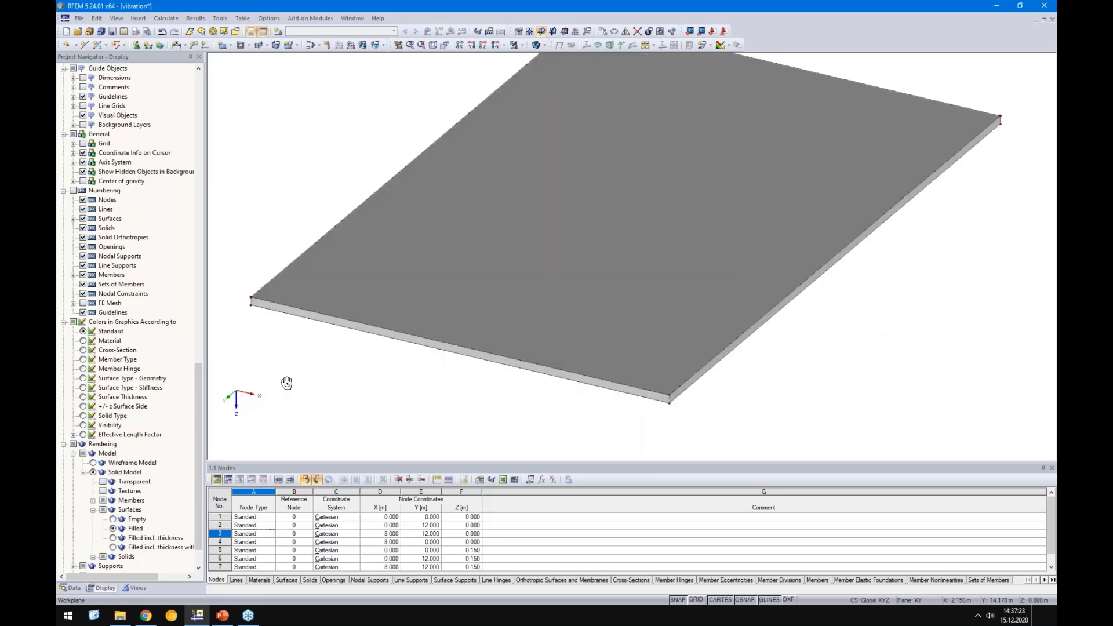
Define a new line support type in global axes, fixed only in Z, with the X and Y displacements released
click(146, 45)
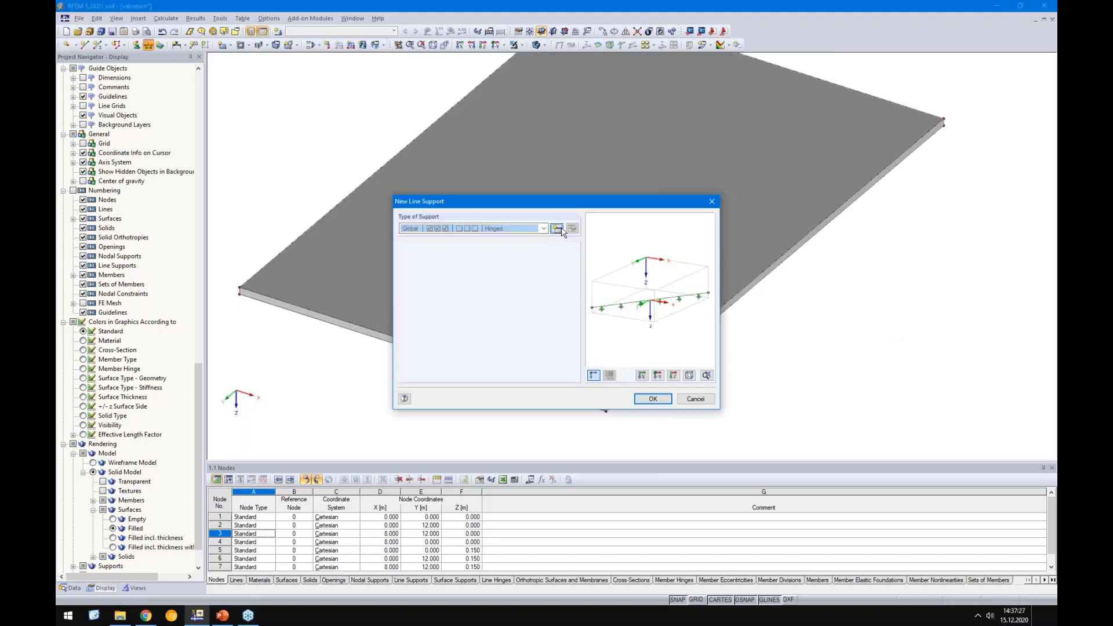
click(558, 228)
click(411, 312)
click(412, 324)
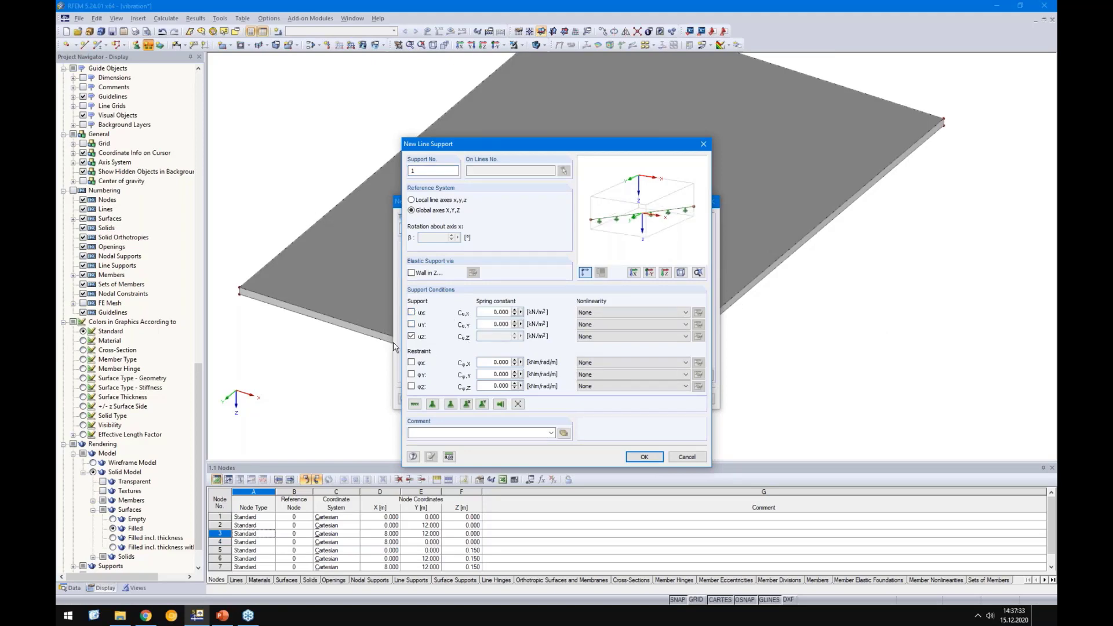
click(412, 313)
click(411, 324)
click(412, 324)
click(412, 312)
Give the line support small spring constants in the global X and Y directions and accept the support type
text(1)
click(503, 324)
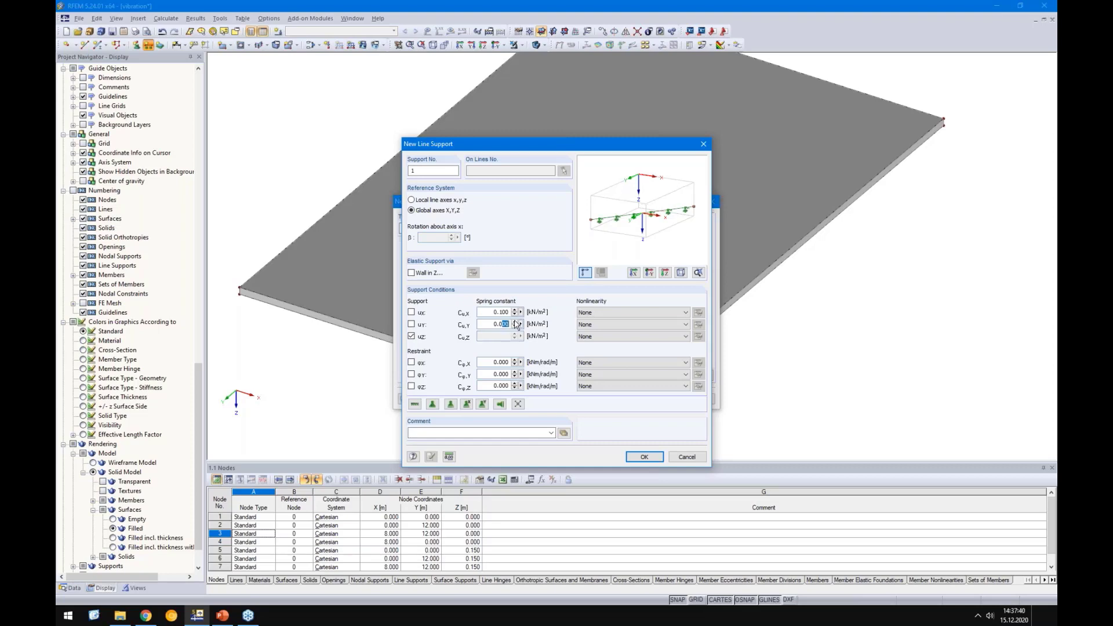
double_click(502, 312)
text(0.0)
click(643, 458)
click(651, 399)
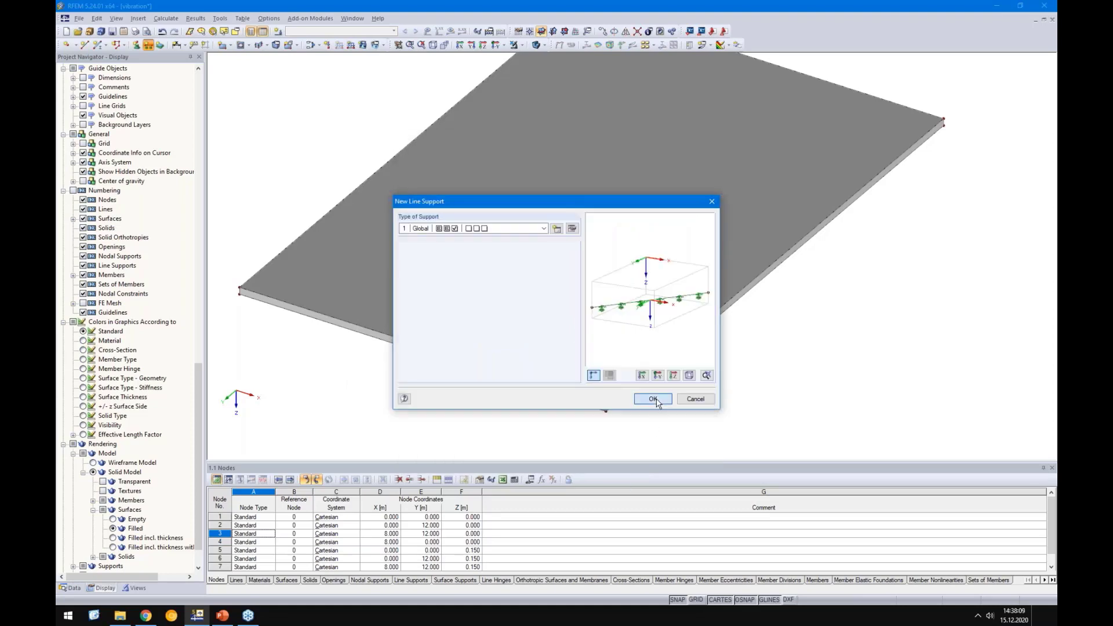
Place the line support along both 12 m edges of the slab
click(650, 381)
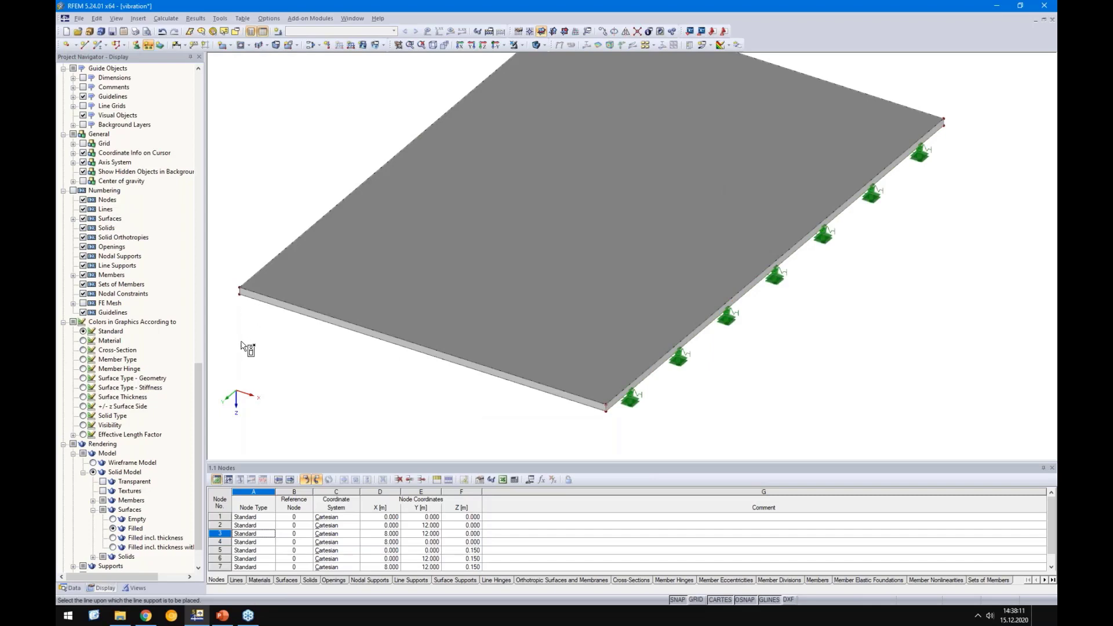
ctrl+middle_drag(650, 381, 365, 192)
click(365, 191)
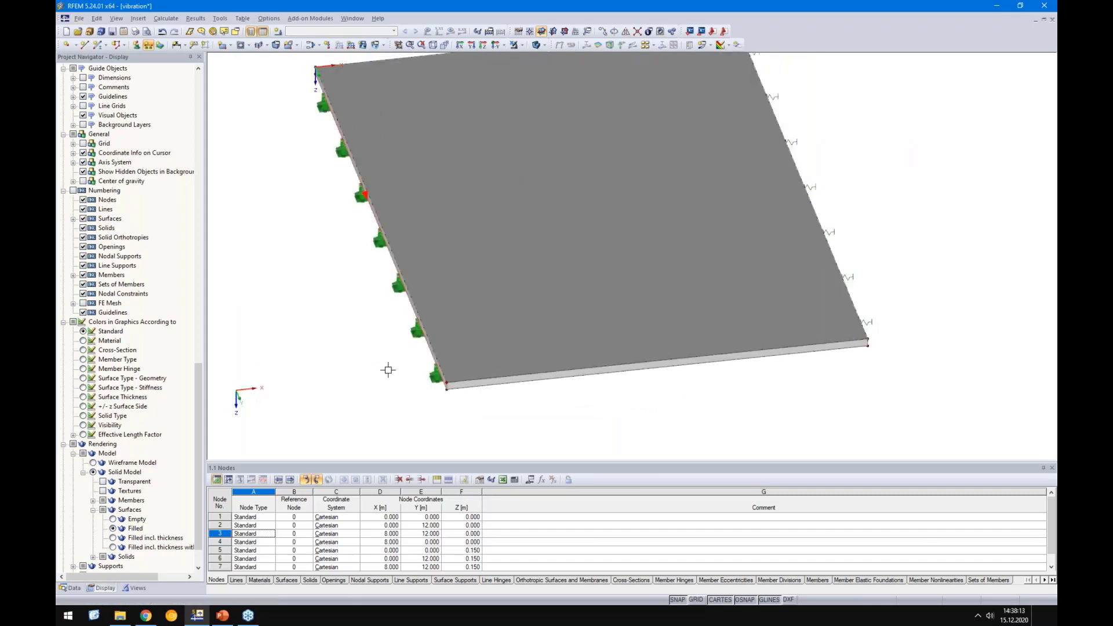
scroll(387, 392, down, 2)
ctrl+middle_drag(387, 392, 446, 406)
middle_drag(360, 378, 354, 312)
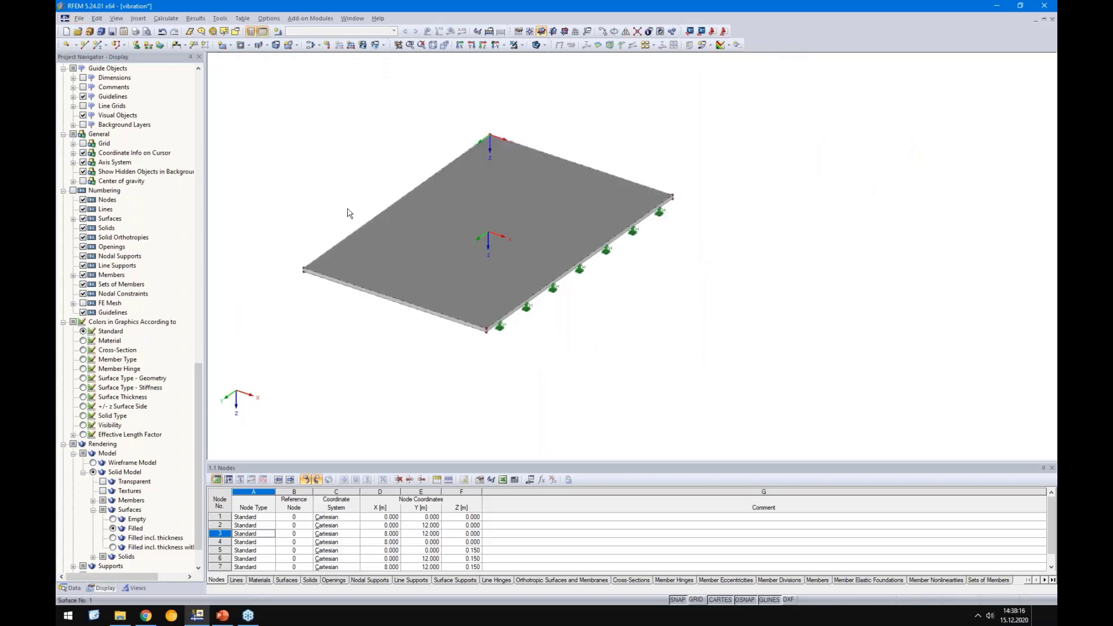
Create a permanent load case described as "mass" with its self-weight deactivated
click(278, 31)
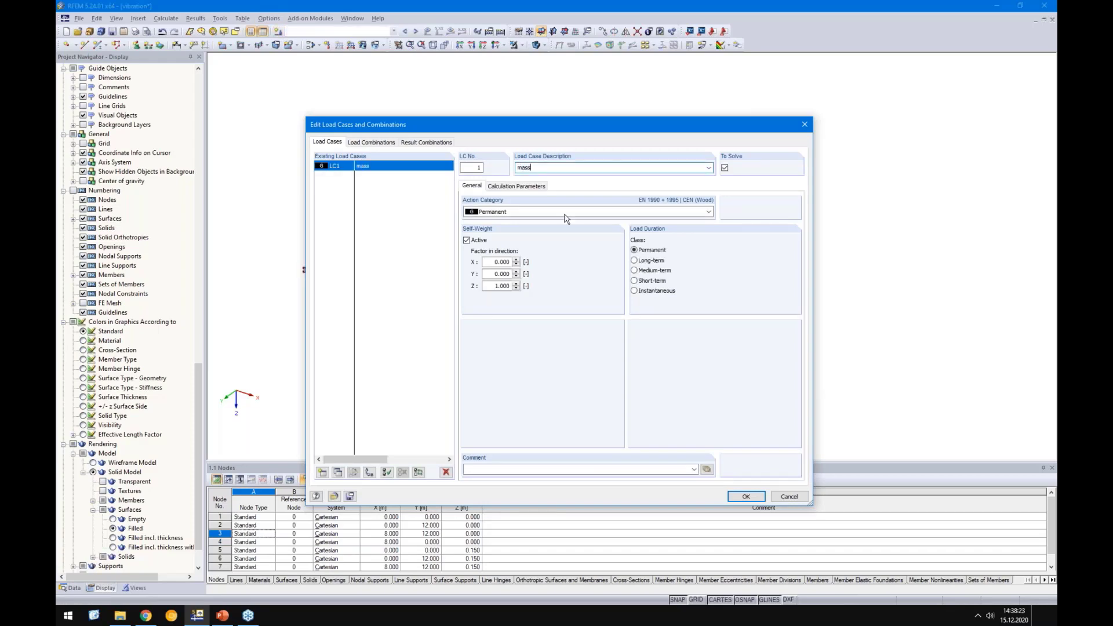
click(466, 240)
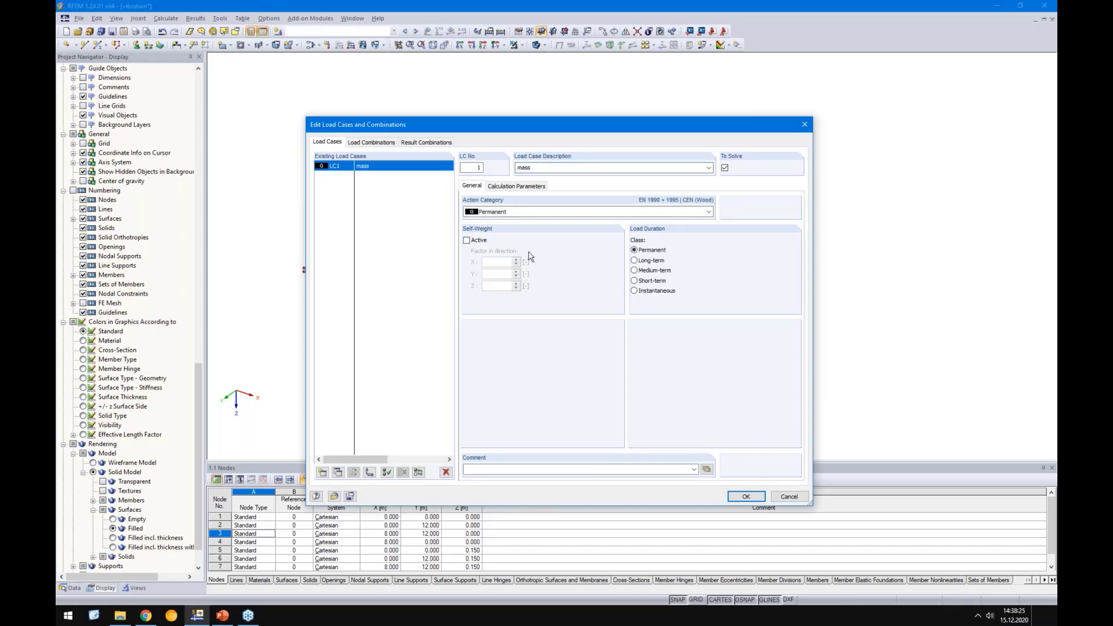
click(746, 497)
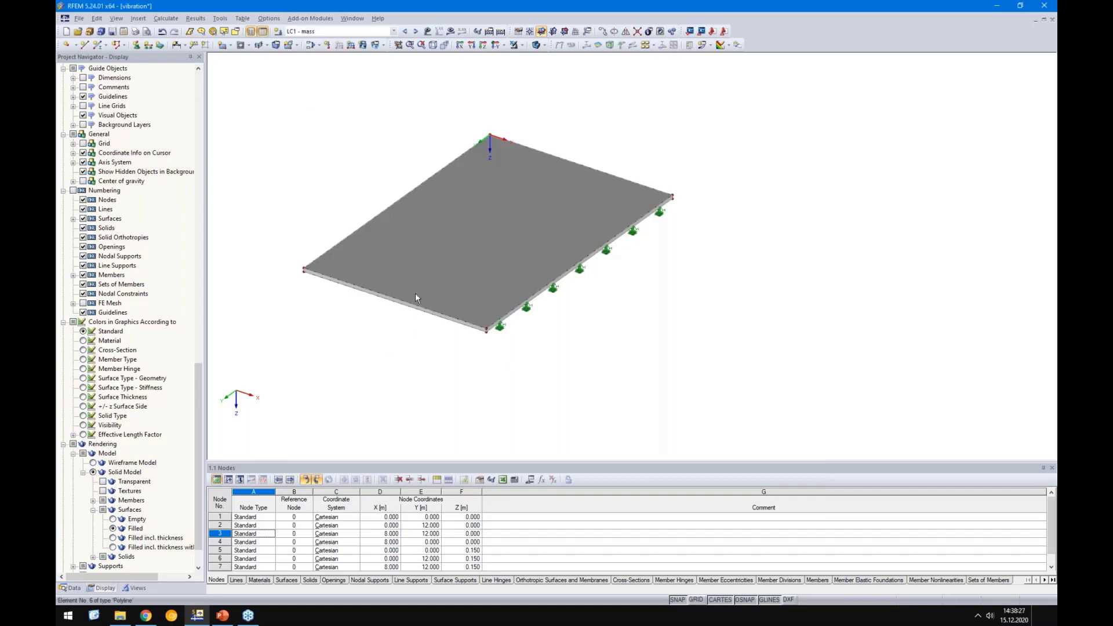
Apply a uniform 5.95 kN/m² surface load in the global Z direction to the upper surface of the slab
click(364, 45)
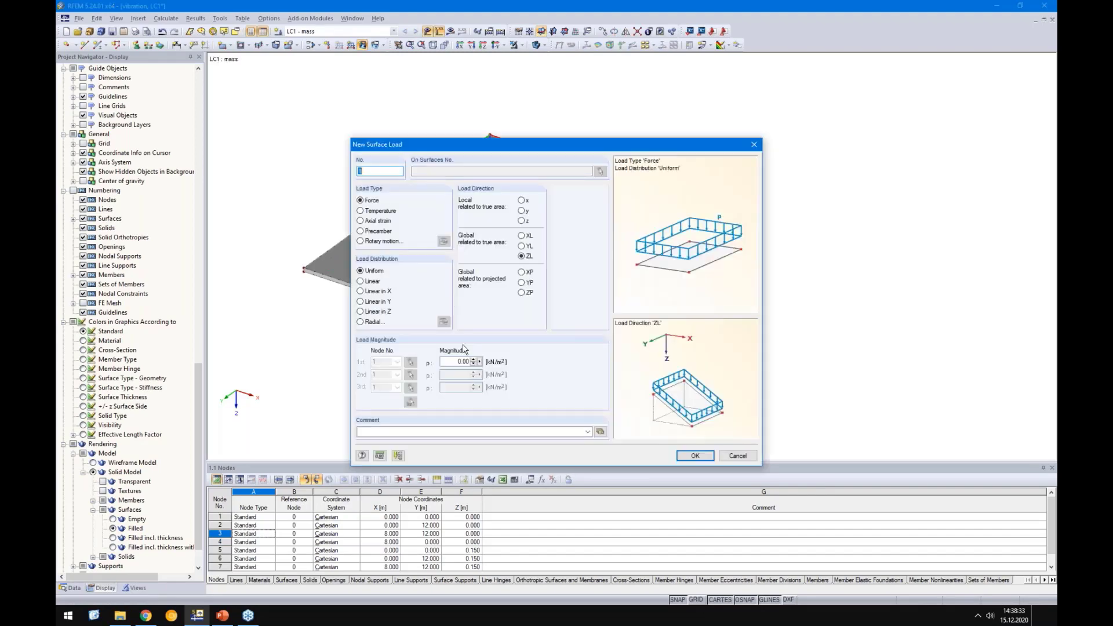
double_click(461, 362)
text(5.95)
key(Return)
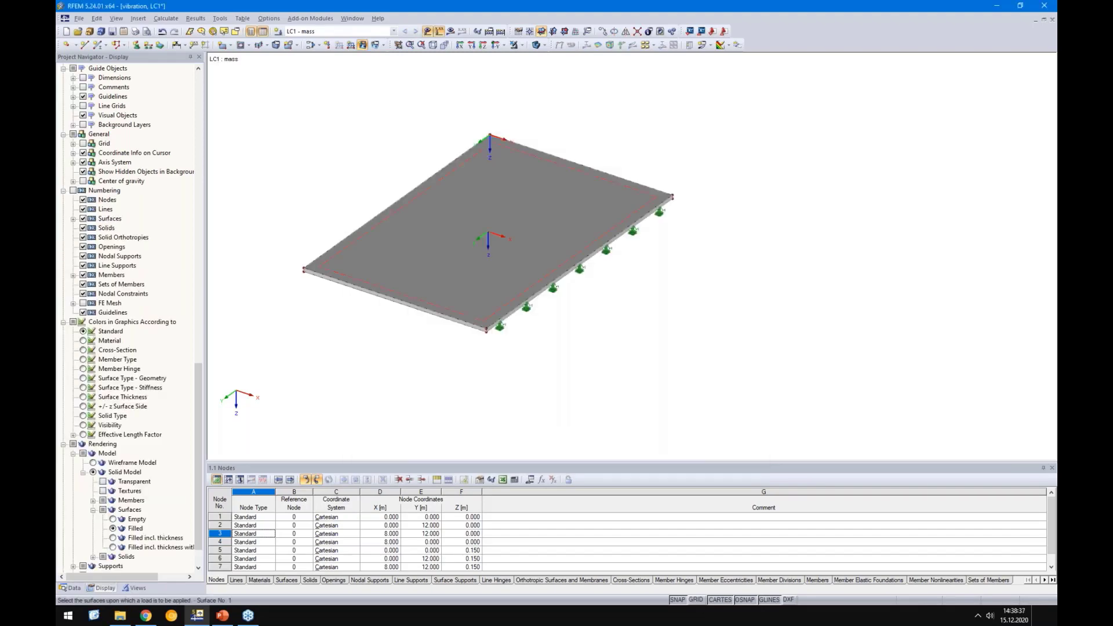
click(491, 246)
key(Escape)
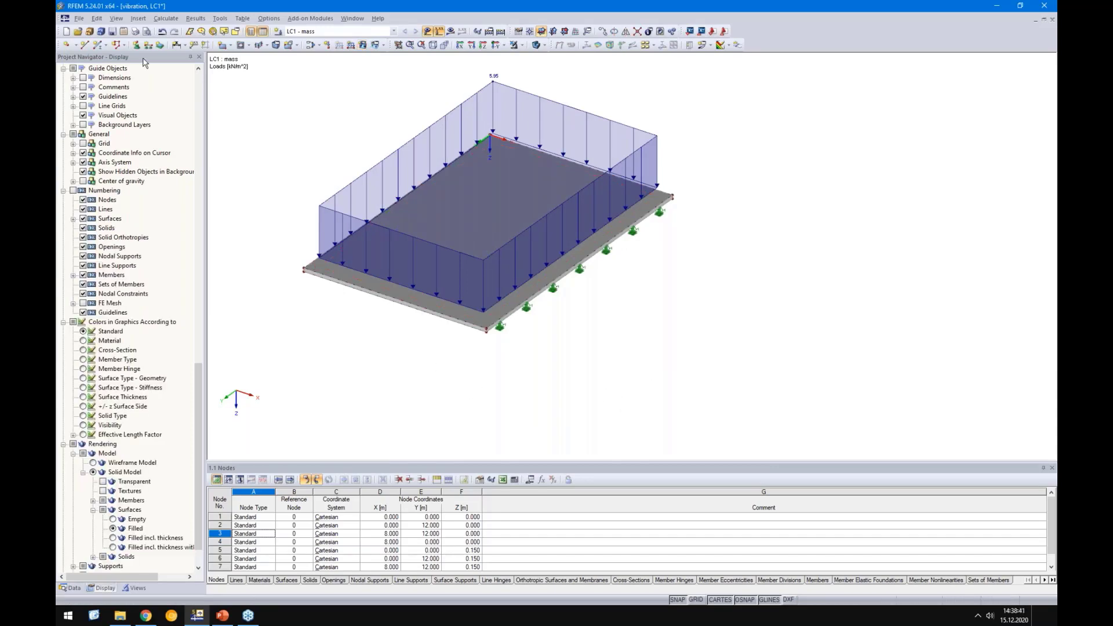
Set the target length of finite elements to 0.2 m and regenerate the FE mesh
click(166, 18)
click(175, 168)
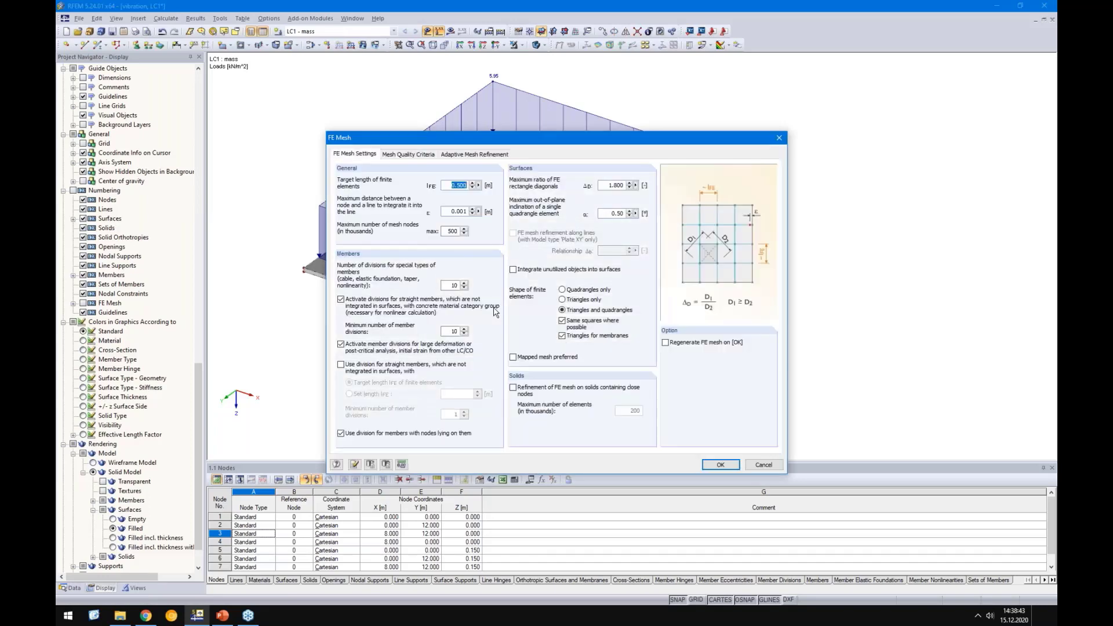
text(0,2)
click(680, 346)
click(719, 465)
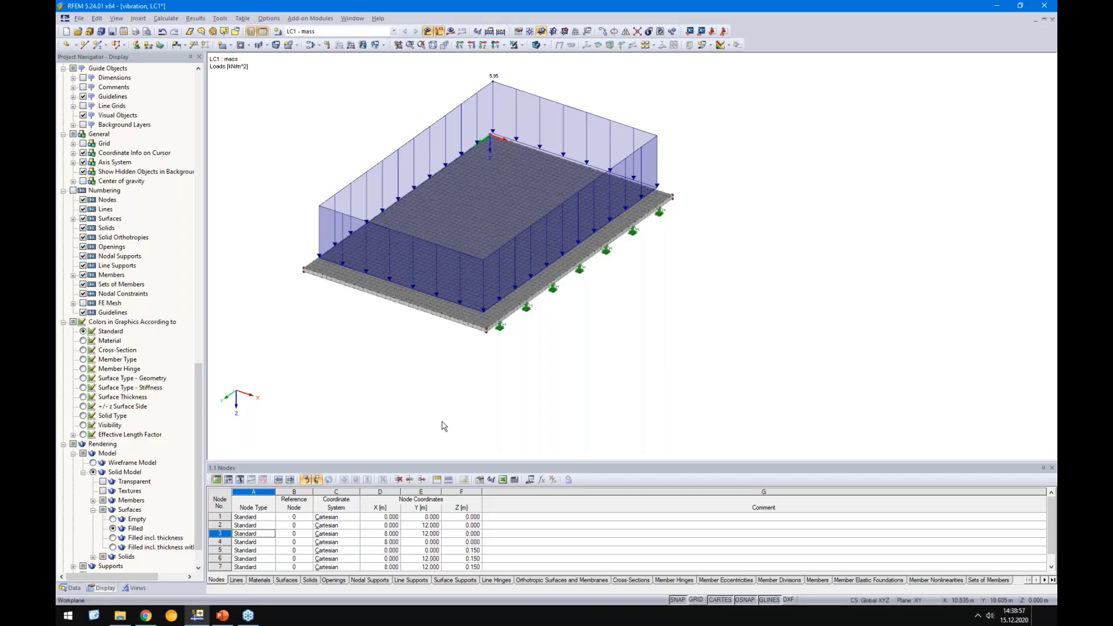
Copy the upper slab surface with its load to a free spot beside the model along global X, using the grid for placement
ctrl+middle_drag(442, 426, 524, 427)
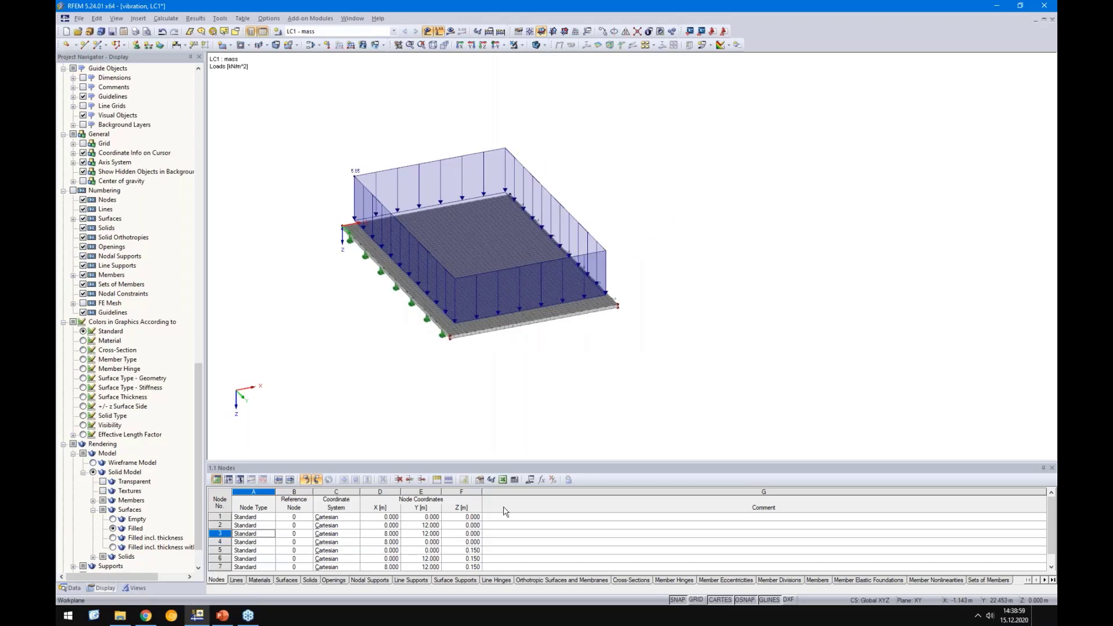
click(696, 600)
scroll(615, 406, up, 2)
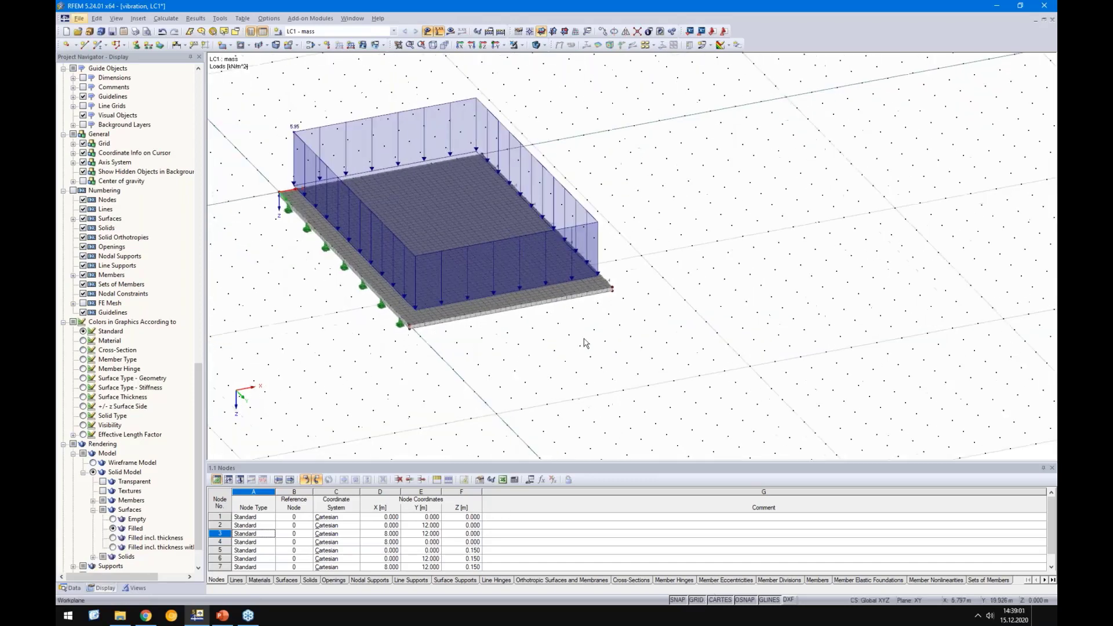
click(466, 187)
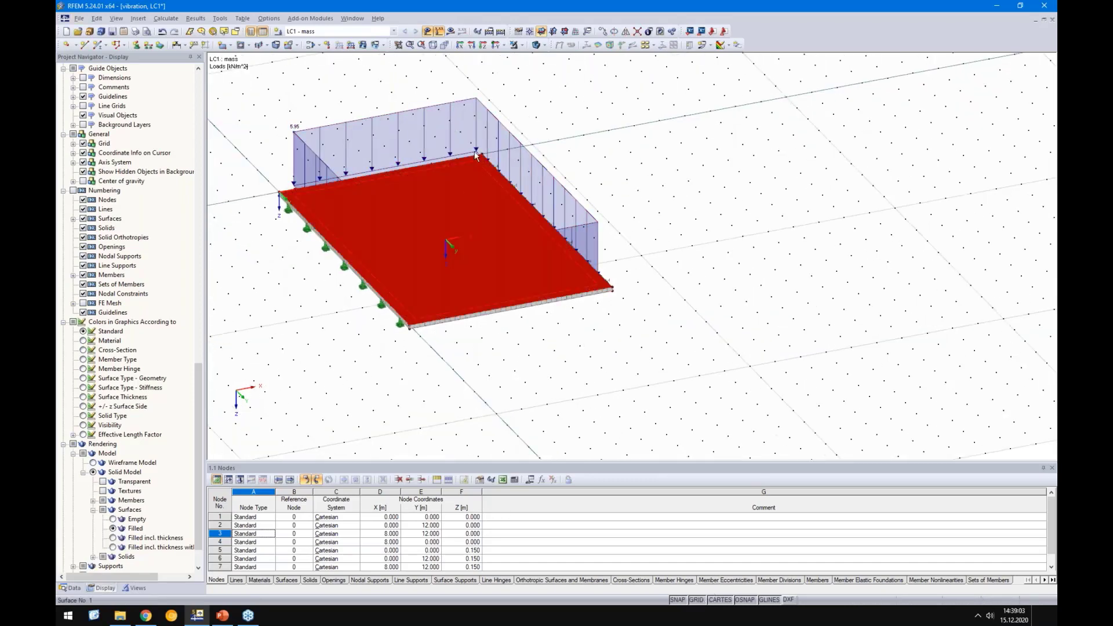
ctrl+drag(479, 124, 882, 80)
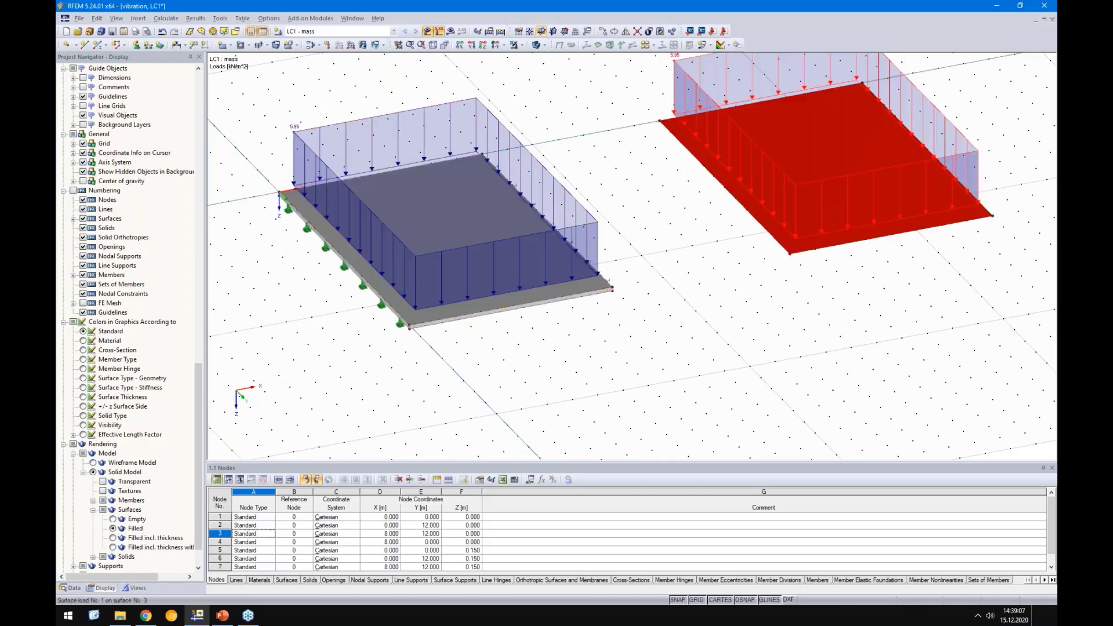
click(808, 299)
ctrl+middle_drag(888, 327, 661, 395)
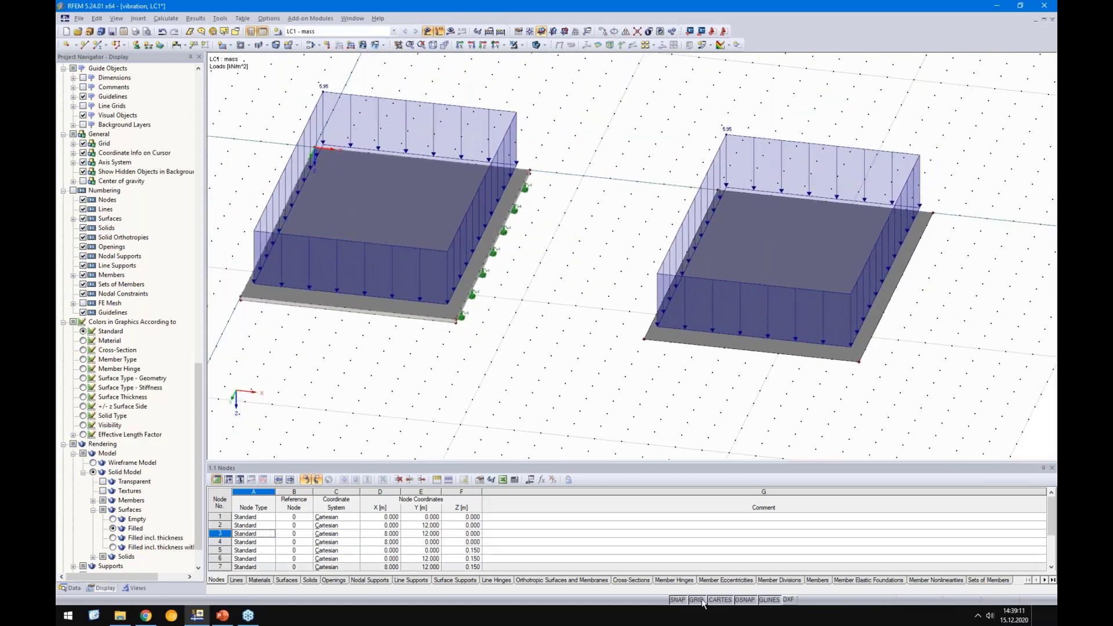
click(701, 601)
Start a new surface release and assign it to the copied surface beside the slab
click(67, 587)
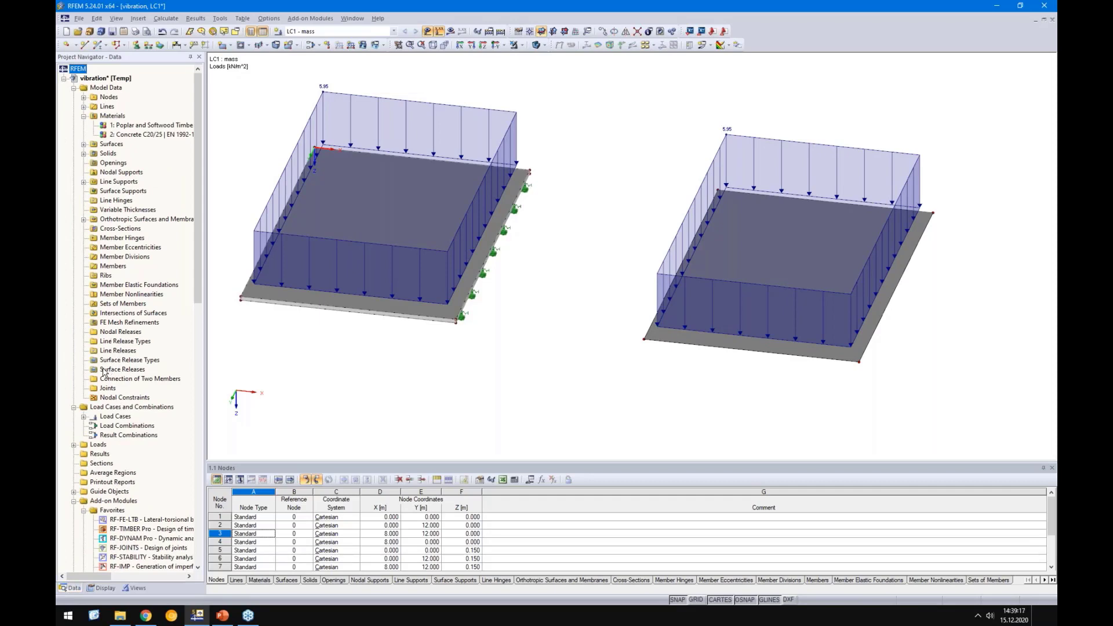
right_click(104, 373)
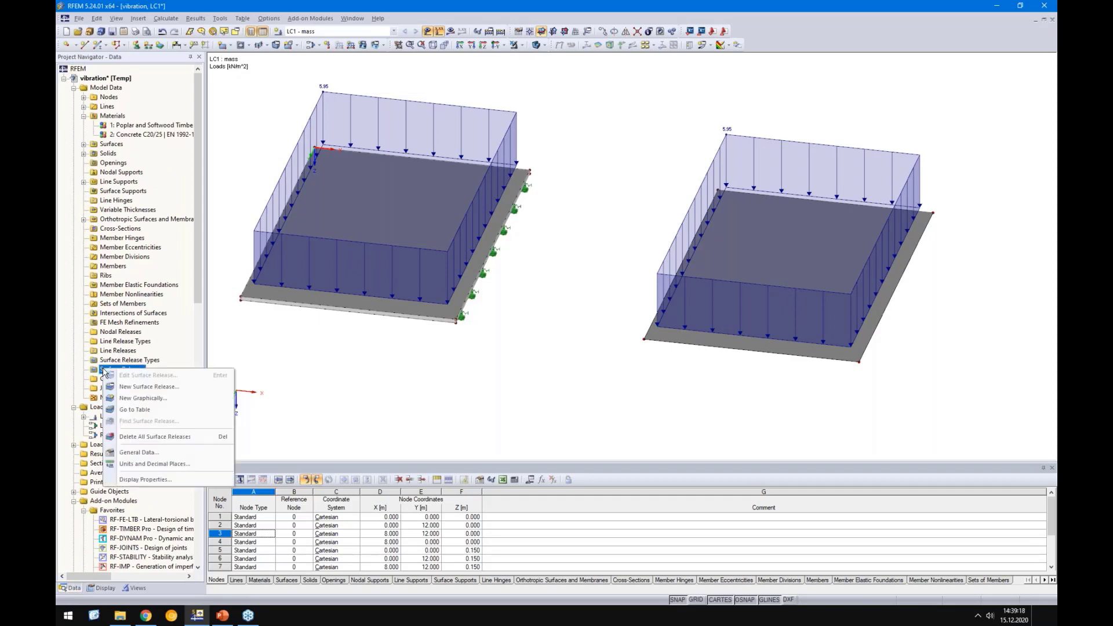
click(132, 390)
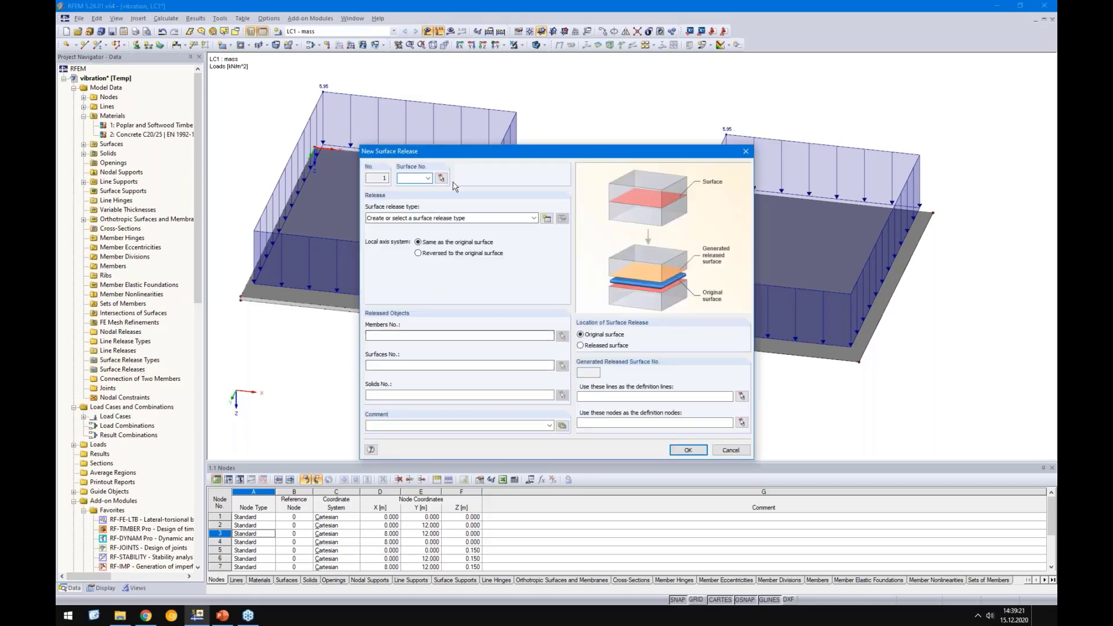
click(442, 178)
click(811, 278)
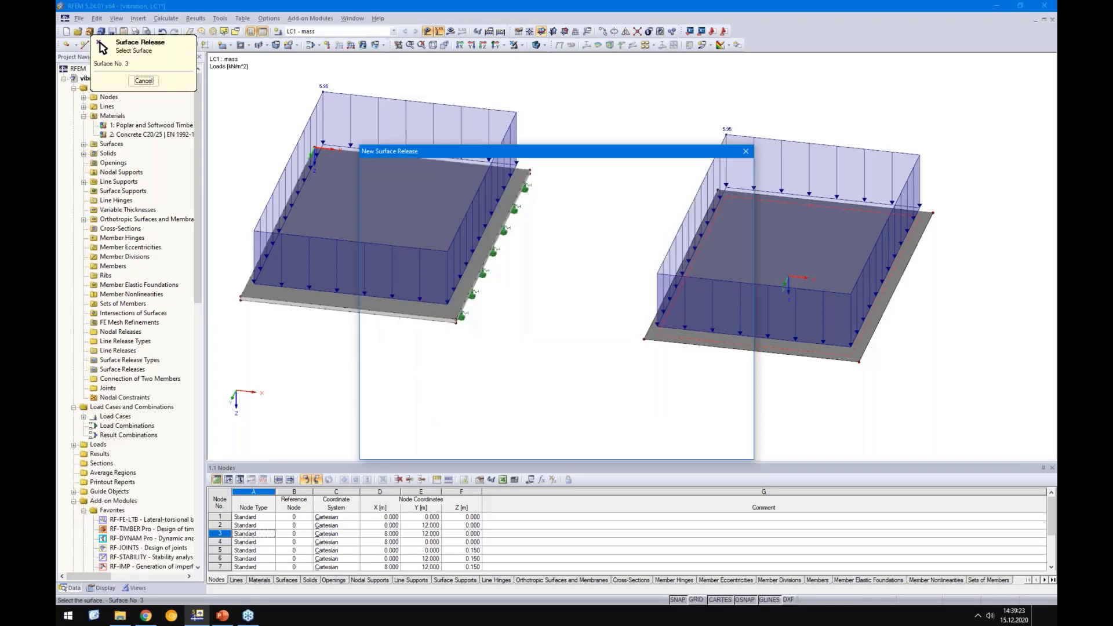
drag(597, 149, 459, 114)
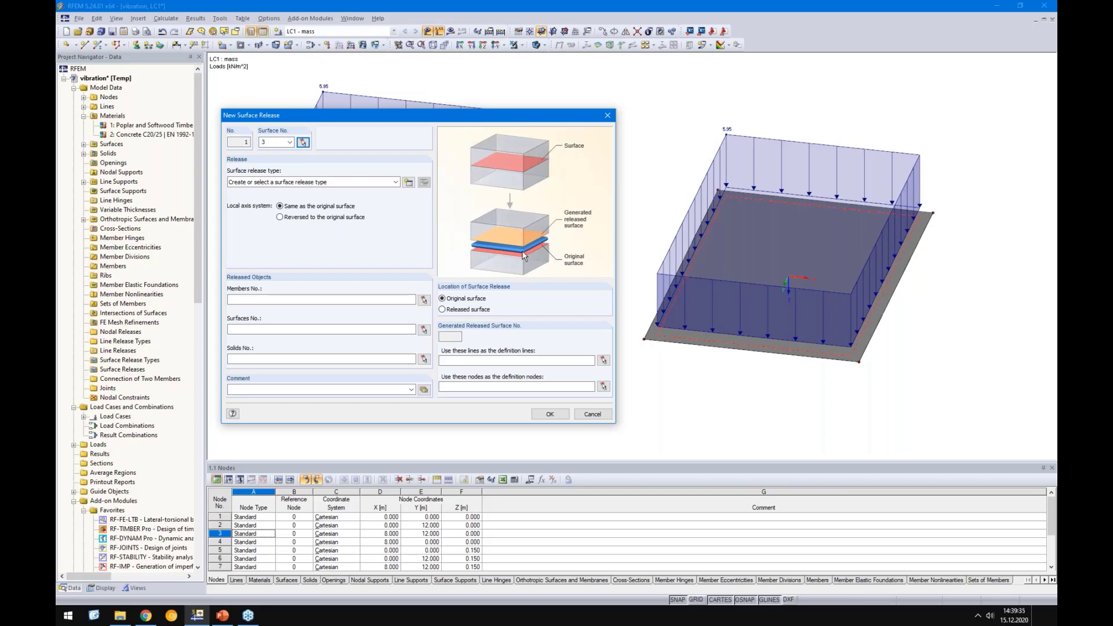
Define a new surface release type with ux and uy released, and set the ux spring constant to 1720000 kN/m³
click(409, 184)
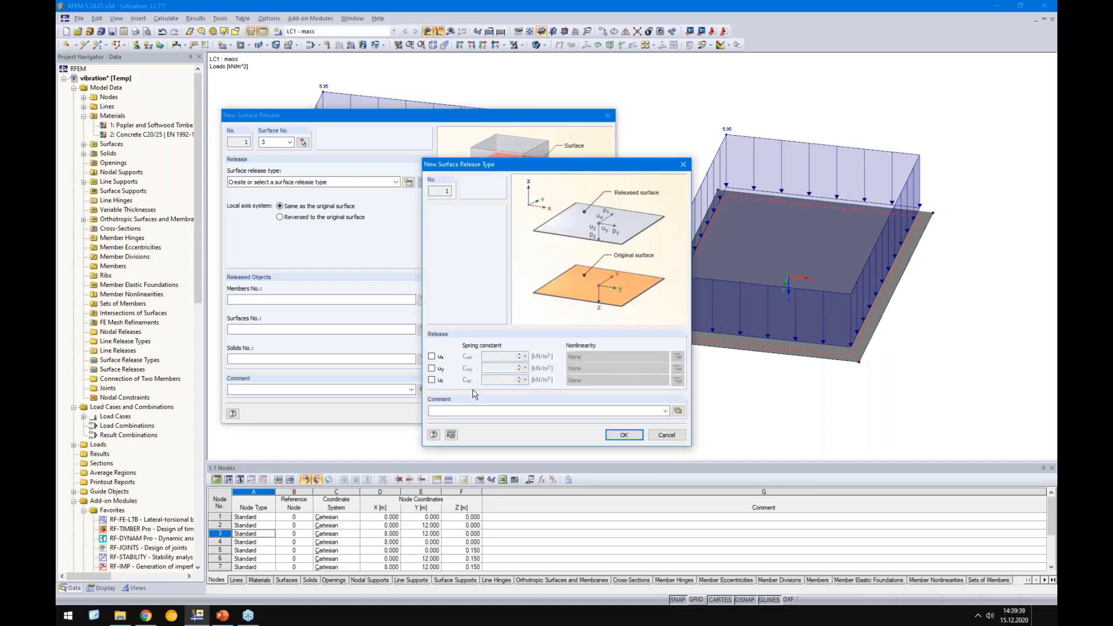
click(432, 357)
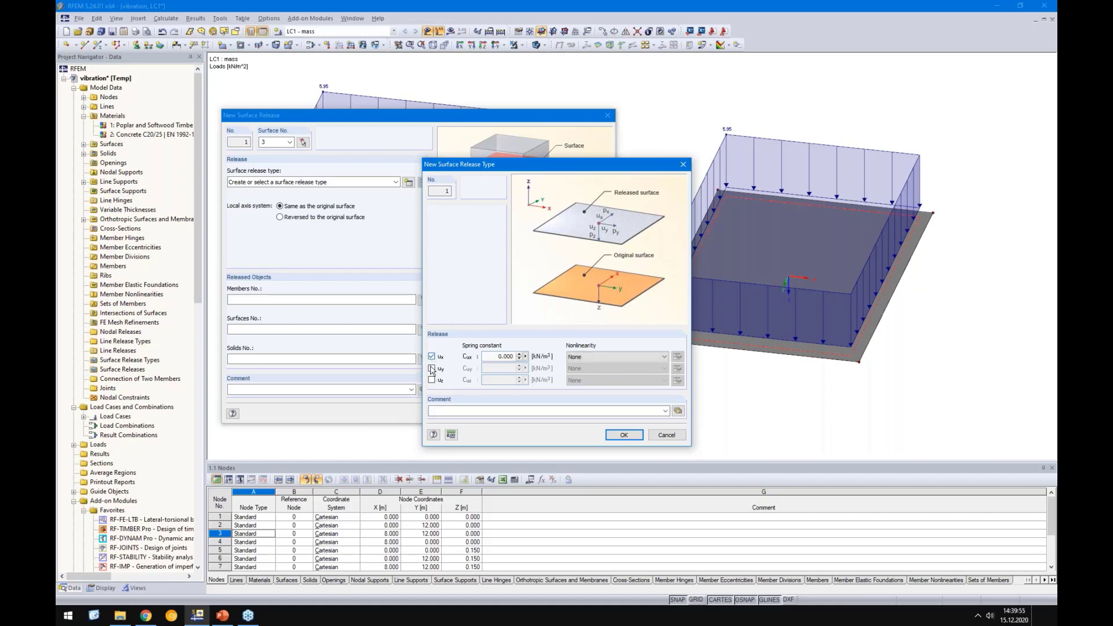
click(431, 368)
key(Tab)
text(17)
key(Tab)
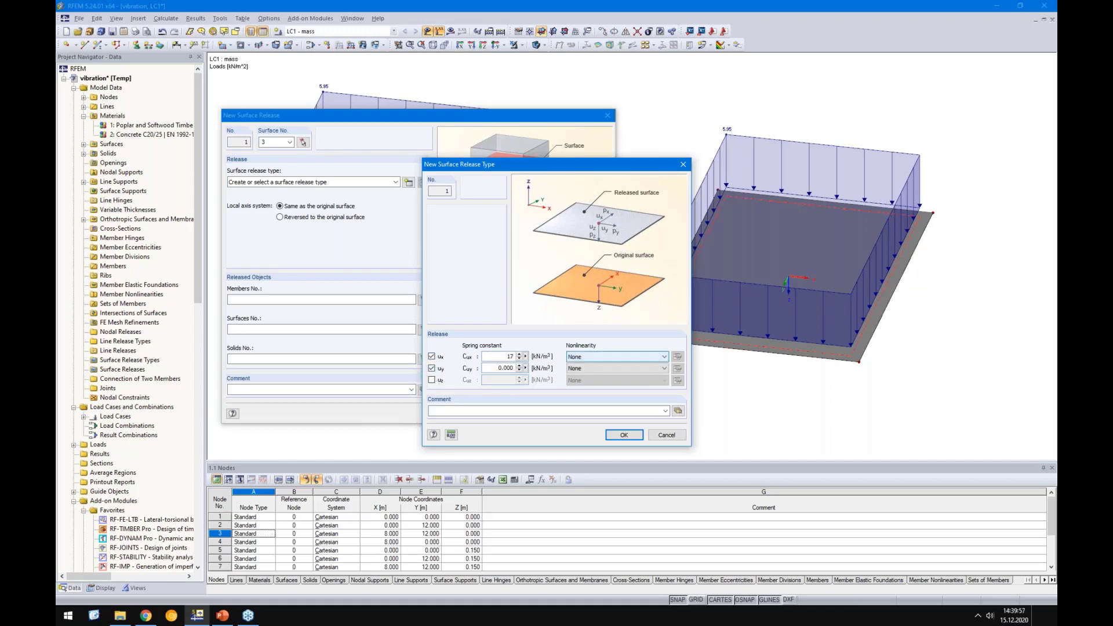
text(20000)
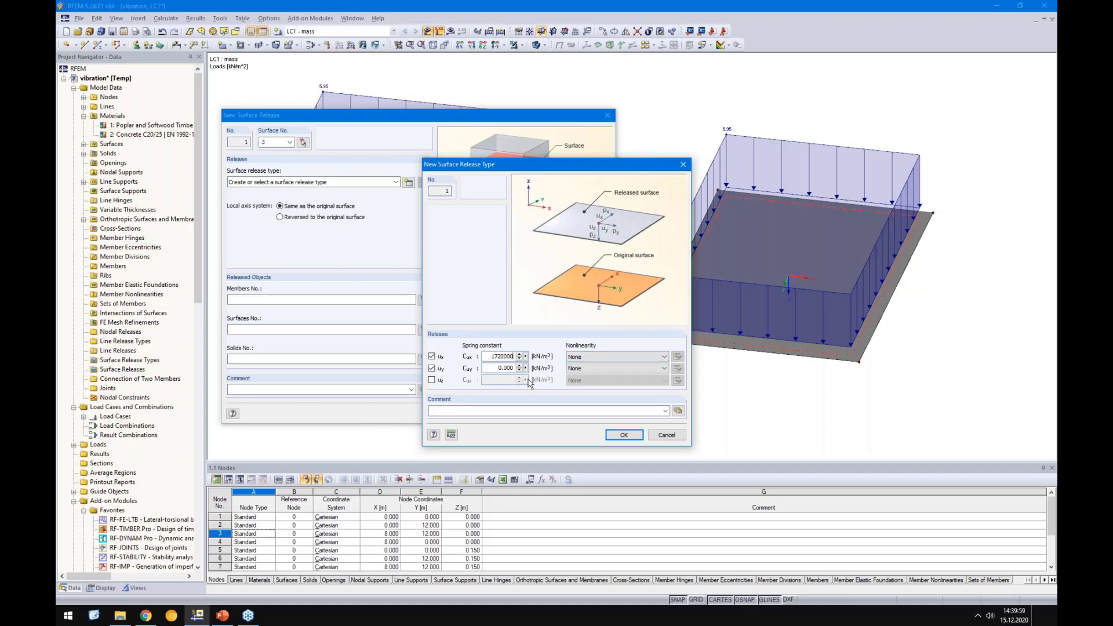
Give the uy release its spring constant and create the surface release with this release type
click(508, 368)
double_click(508, 368)
text(172)
key(Tab)
click(624, 435)
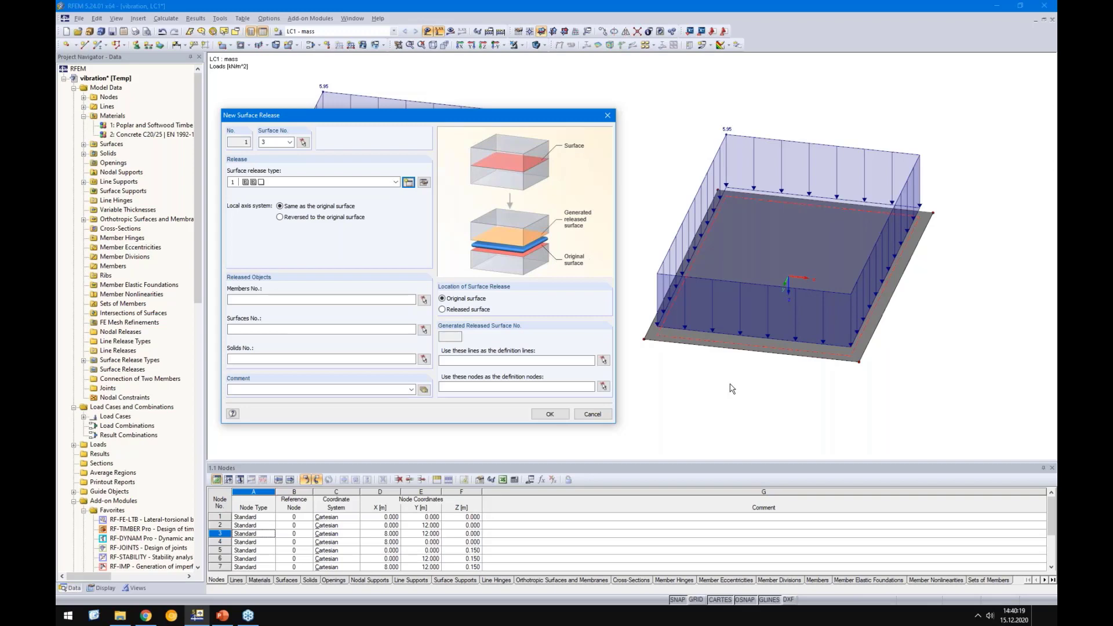
click(548, 416)
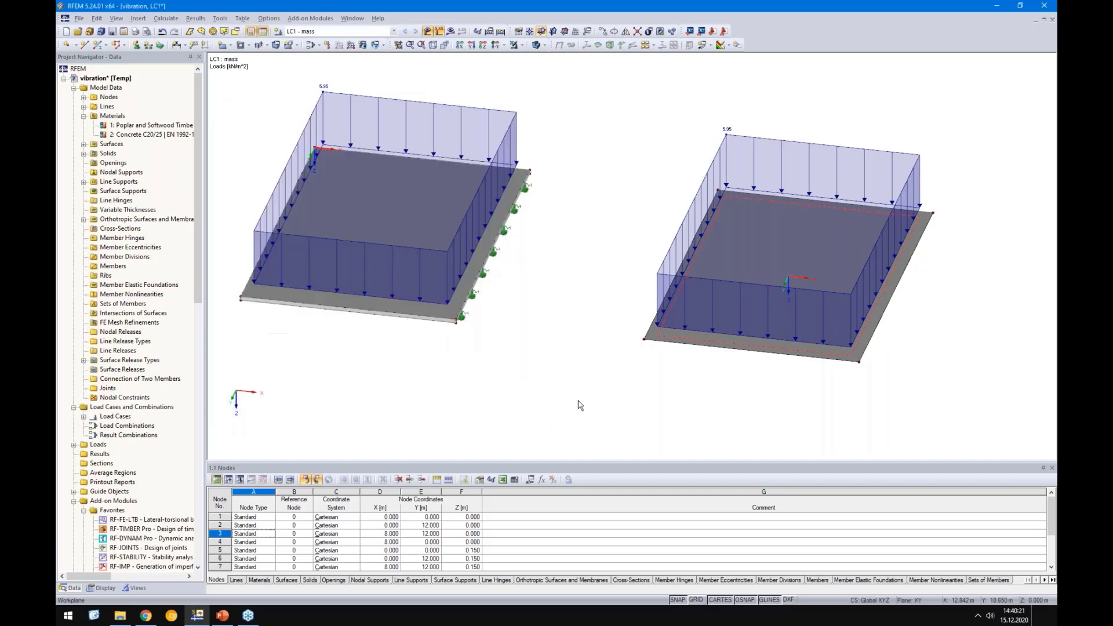
Edit the null surface generated by the surface release and change its stiffness type to Orthotropic
click(739, 263)
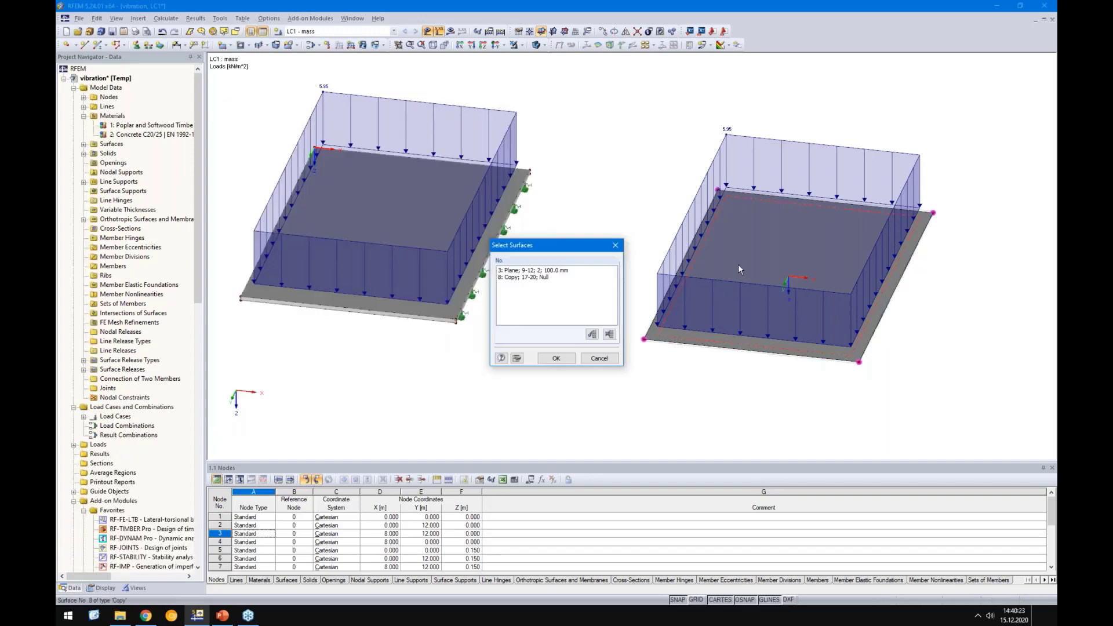
click(518, 279)
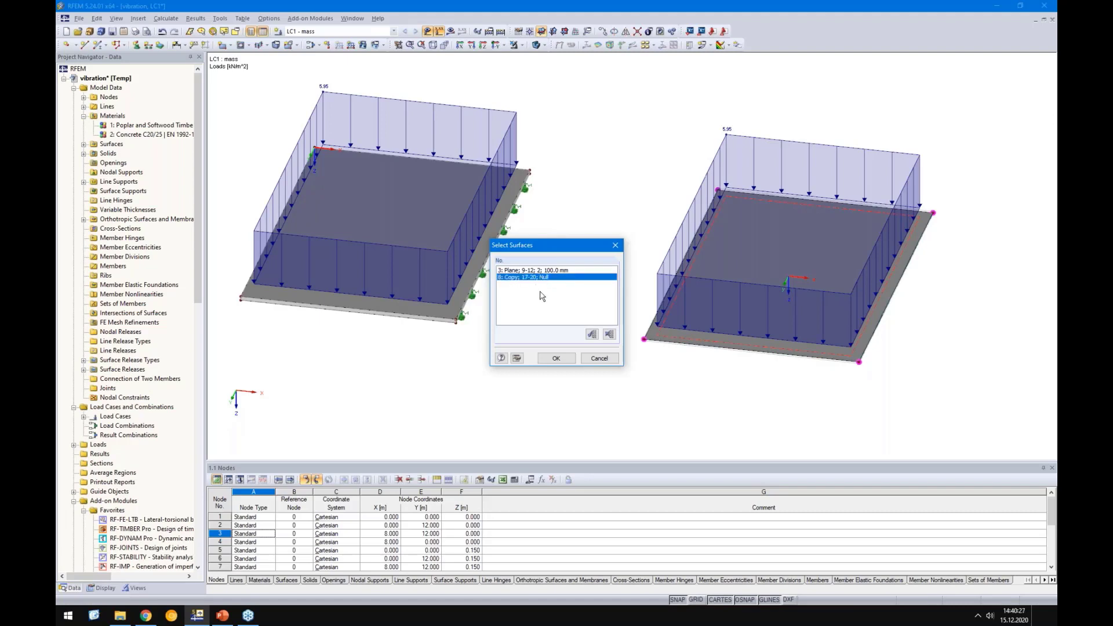
click(517, 358)
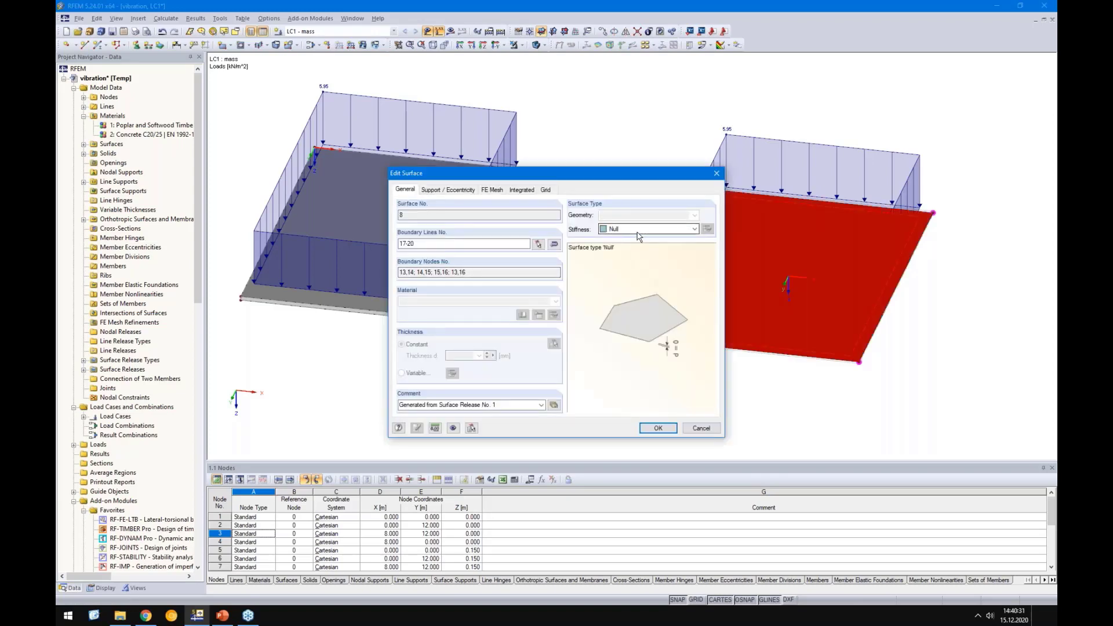
click(637, 232)
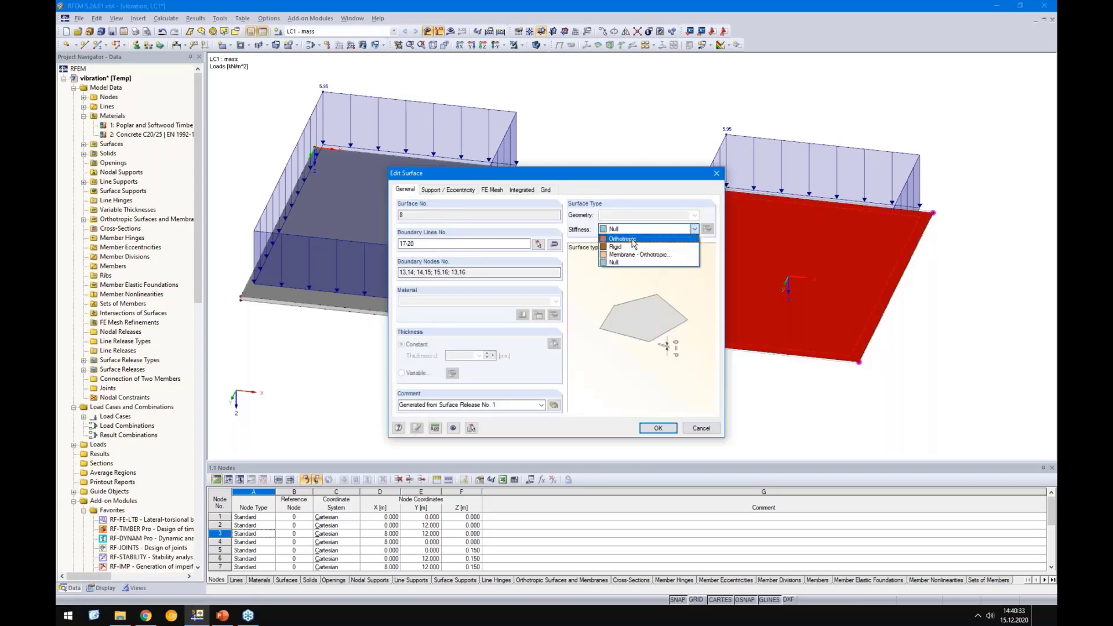
click(632, 240)
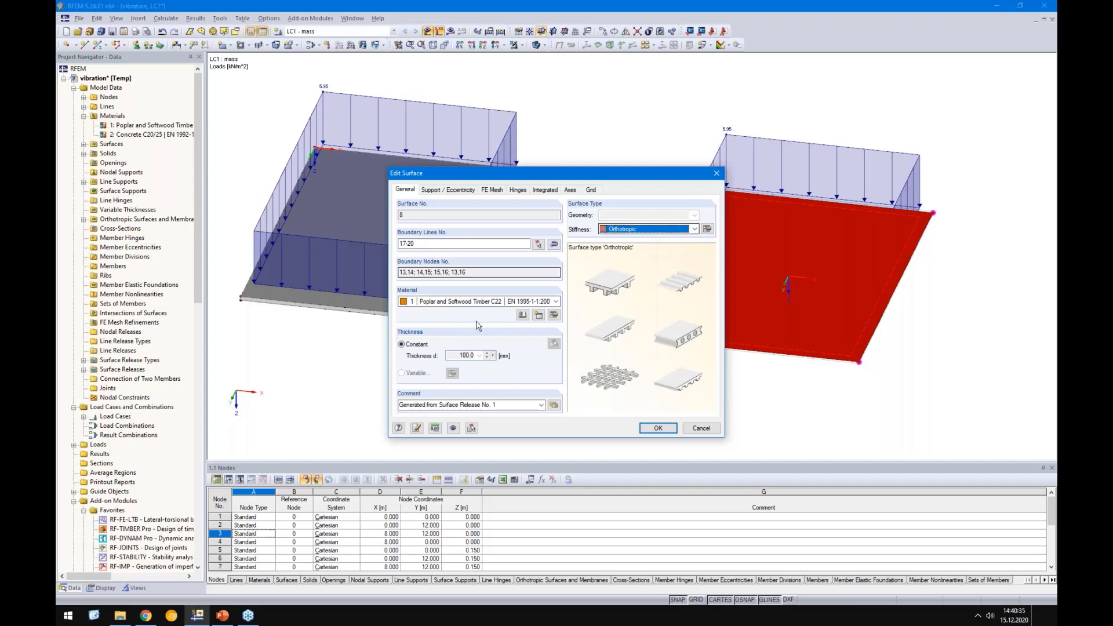
Set the constant thickness of the orthotropic timber surface to 200 mm and accept the surface changes
click(707, 229)
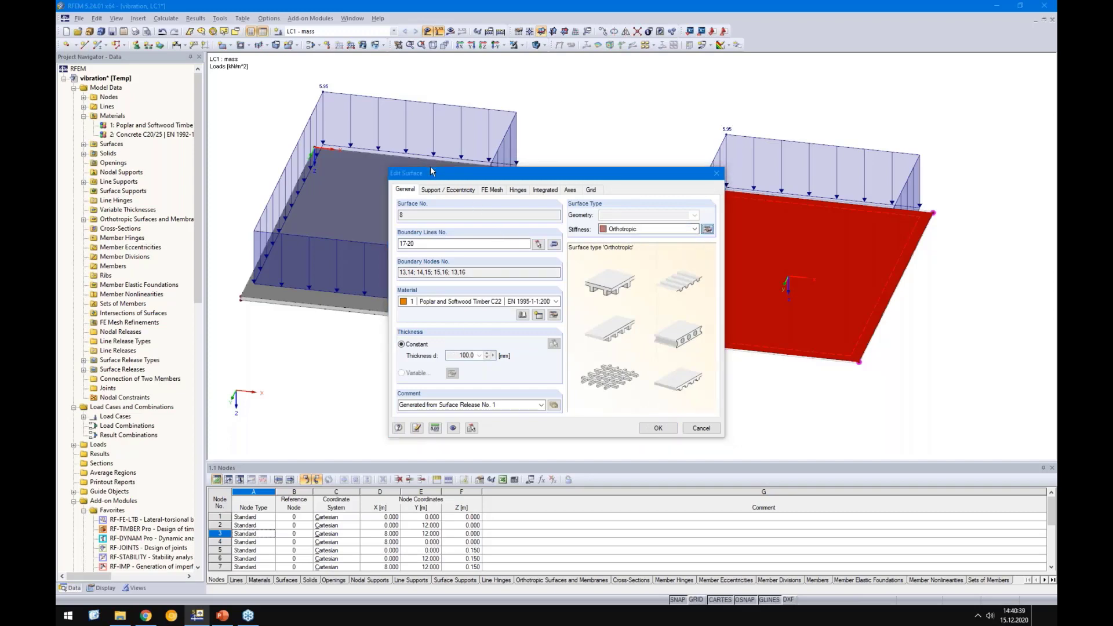
click(384, 172)
double_click(366, 384)
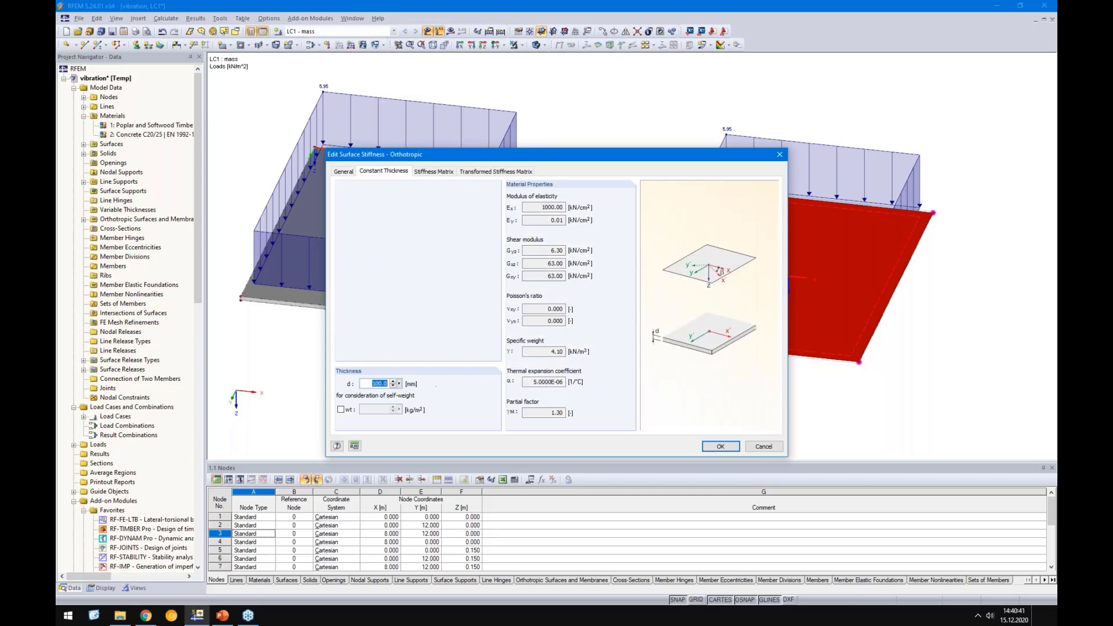
text(200)
click(721, 446)
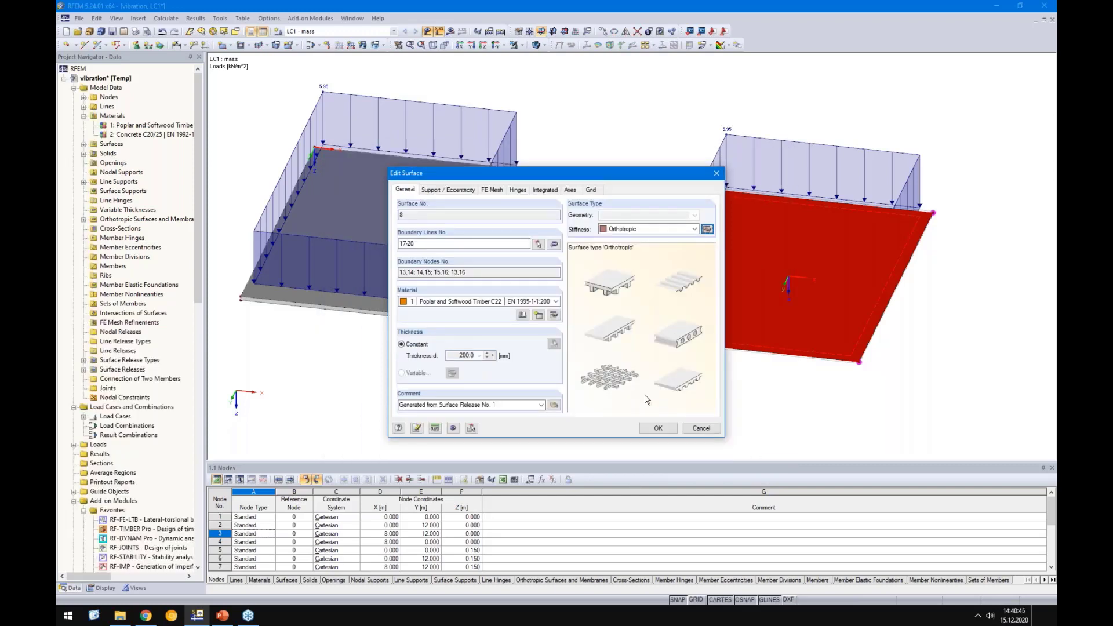
click(658, 428)
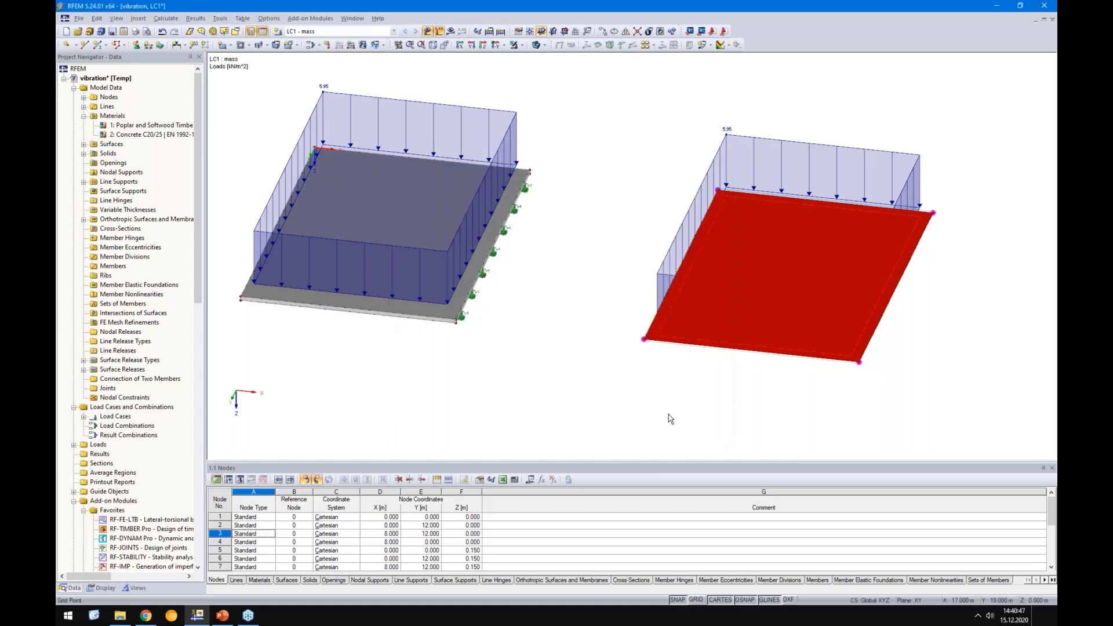
Edit the 100 mm concrete surface of the surface-release floor and set its eccentricity ez to -150 mm
ctrl+middle_drag(682, 406, 748, 241)
click(754, 195)
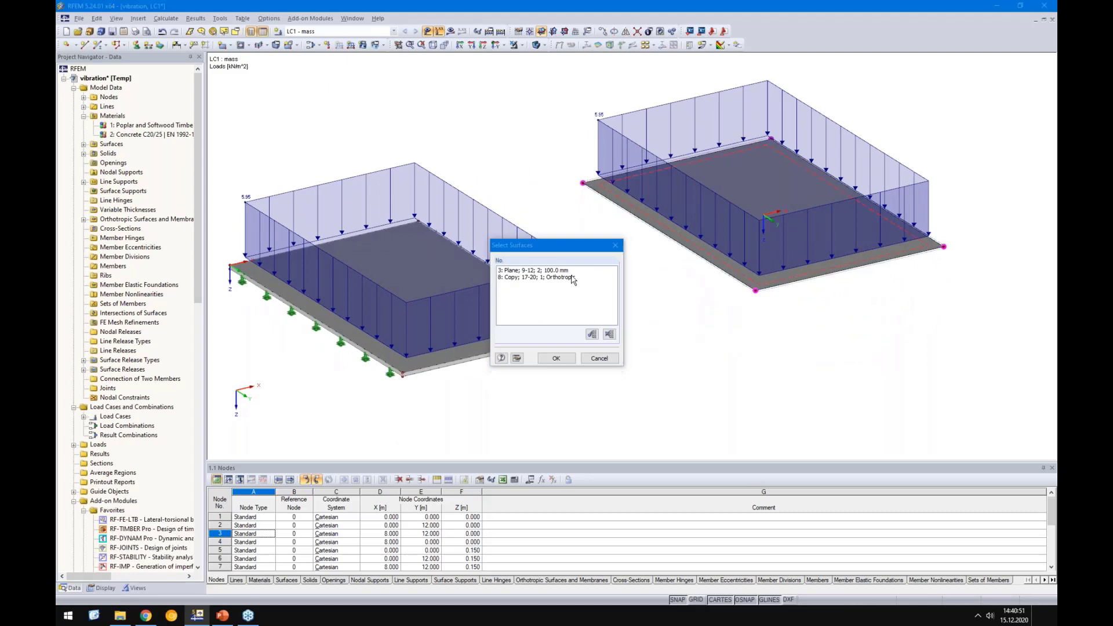
click(517, 271)
key(Return)
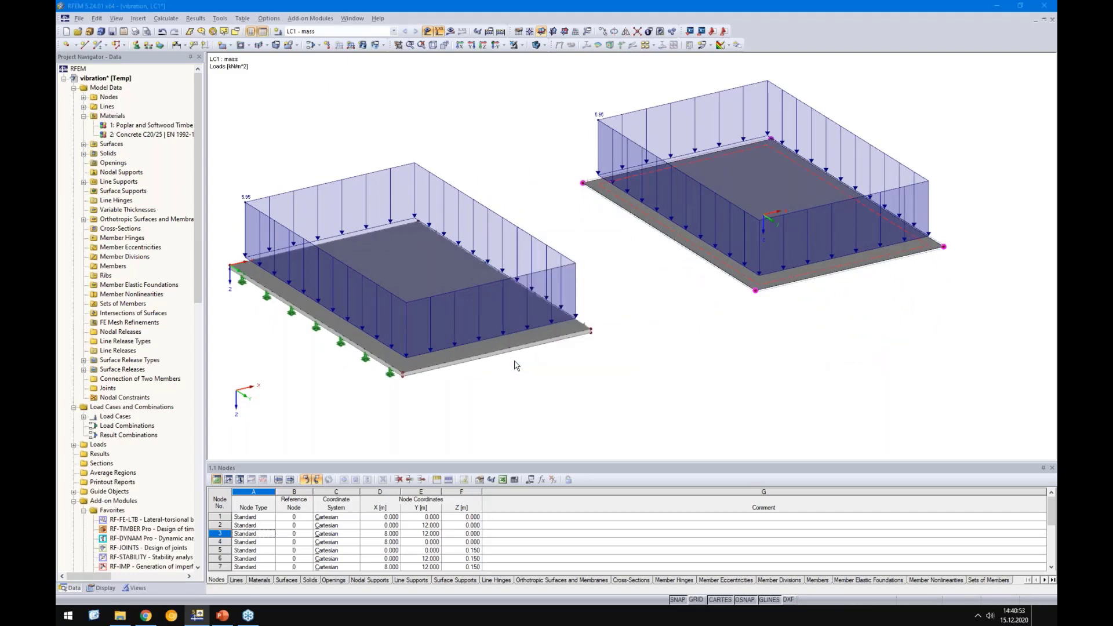
click(447, 190)
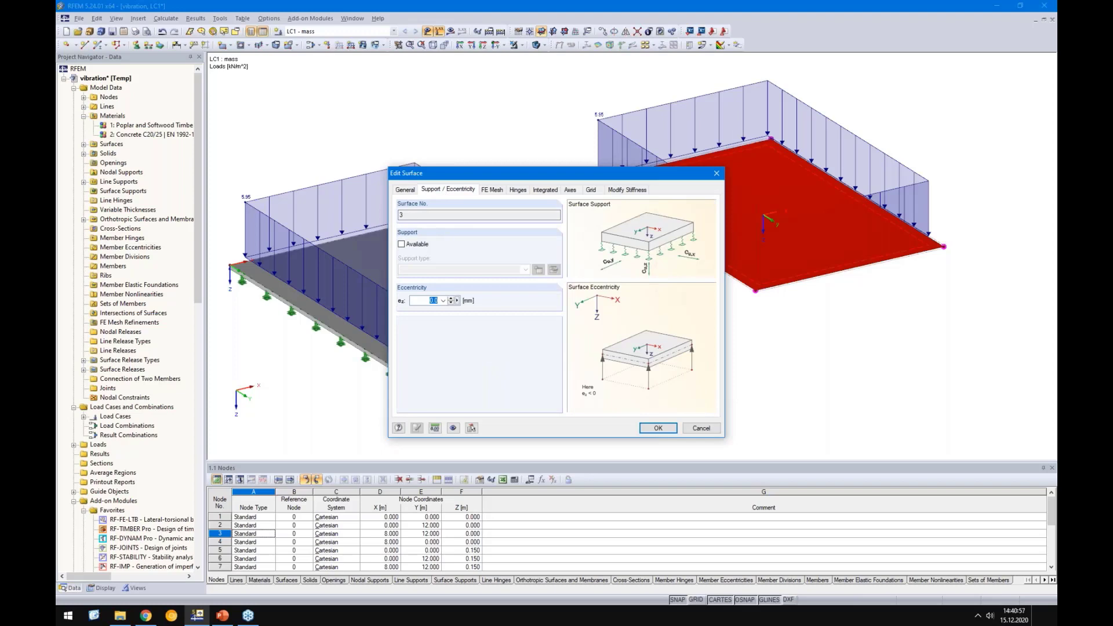
text(-150.0)
key(Return)
scroll(752, 305, up, 5)
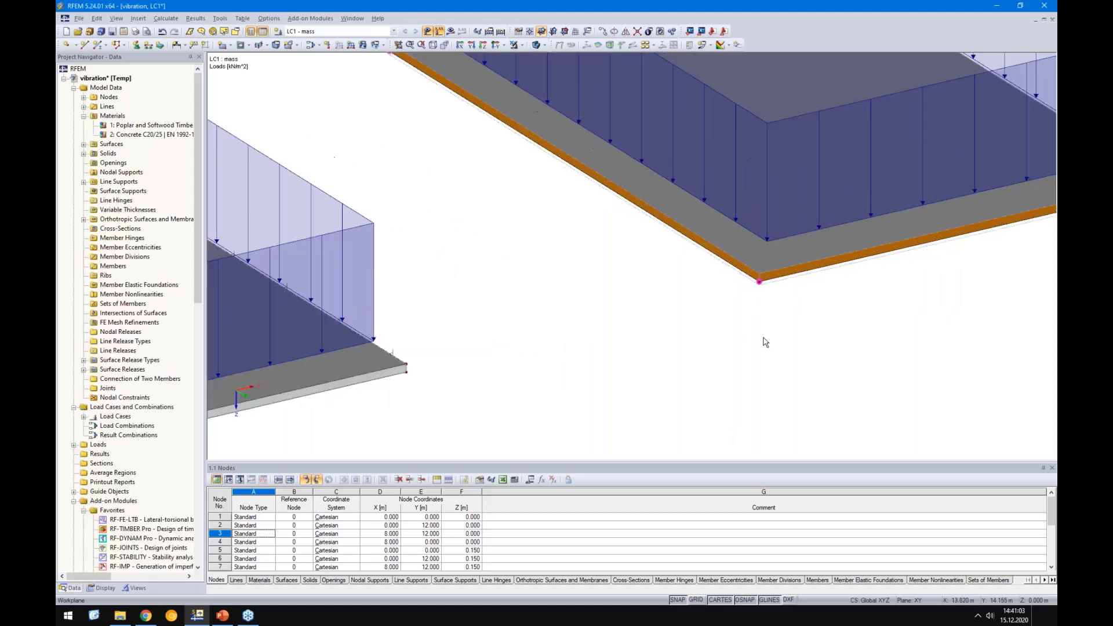
Place a line support of the existing Global type along one 12 m edge of the surface-release floor's timber slab
scroll(667, 325, down, 5)
ctrl+middle_drag(579, 311, 463, 305)
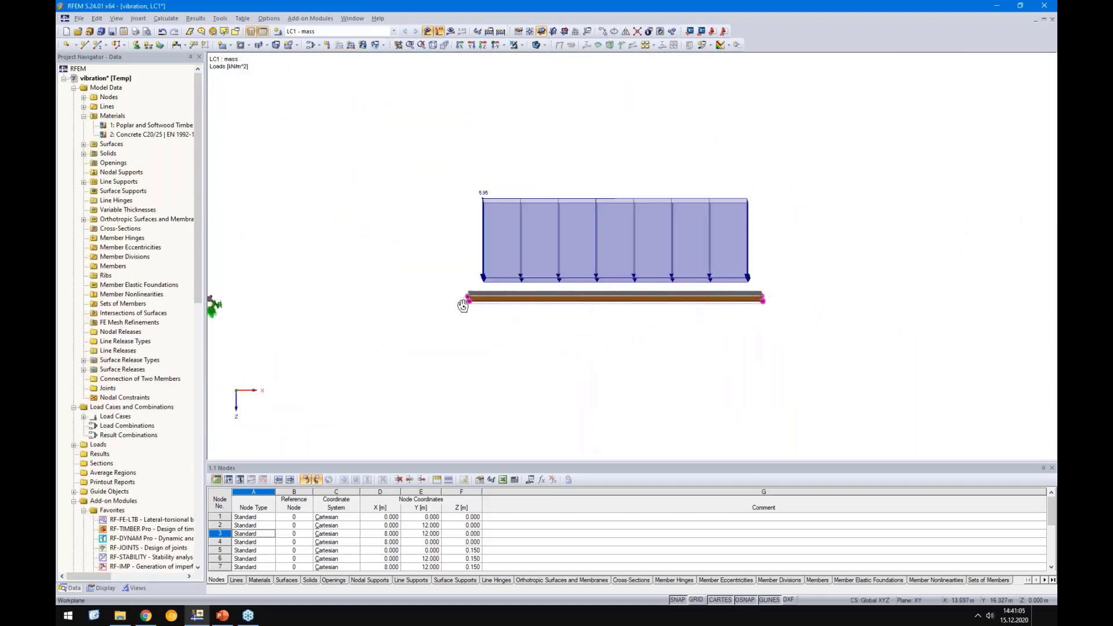
click(154, 43)
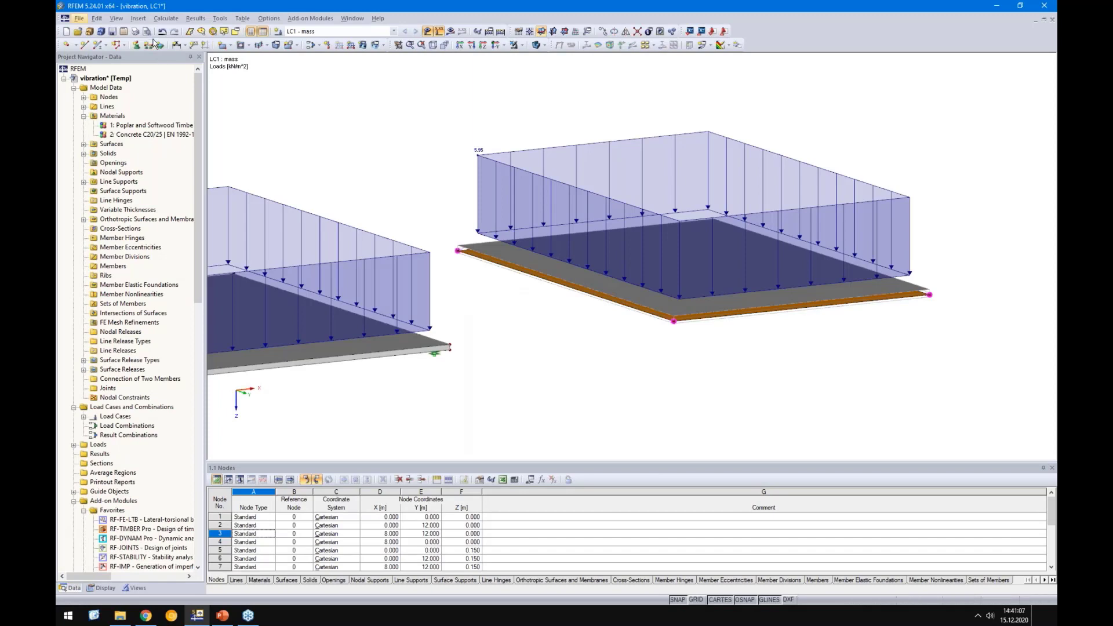
click(150, 45)
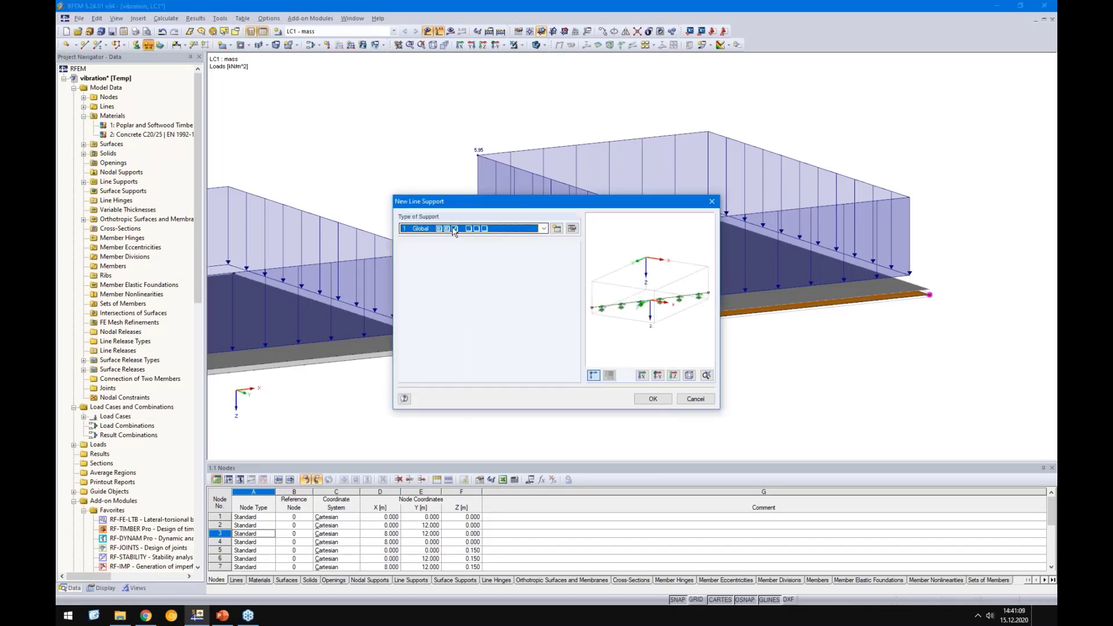
click(660, 400)
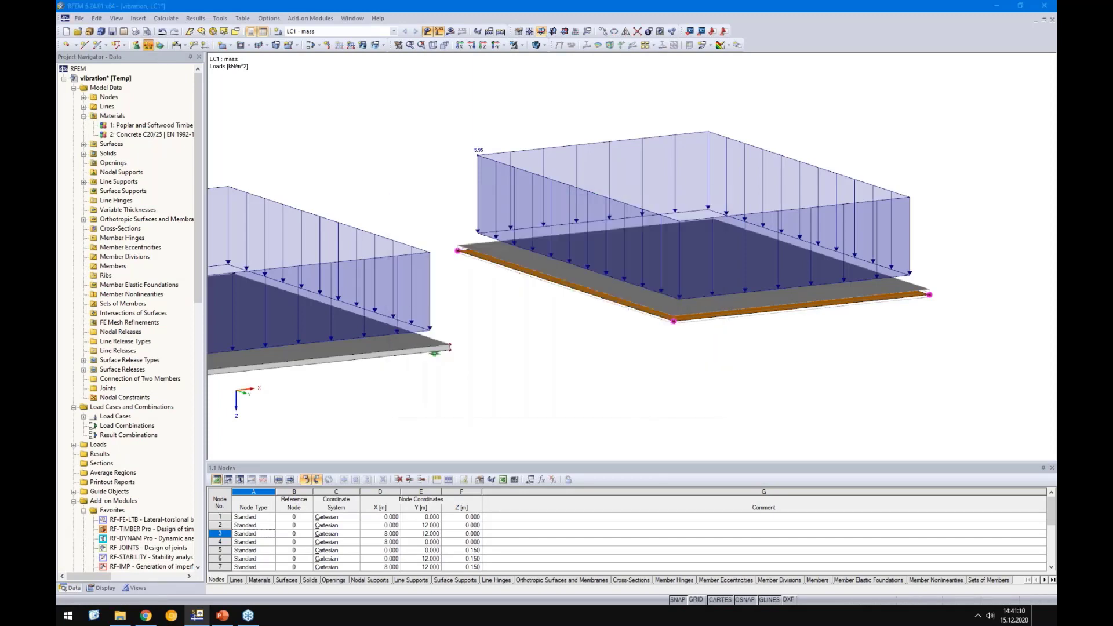
click(625, 307)
click(557, 362)
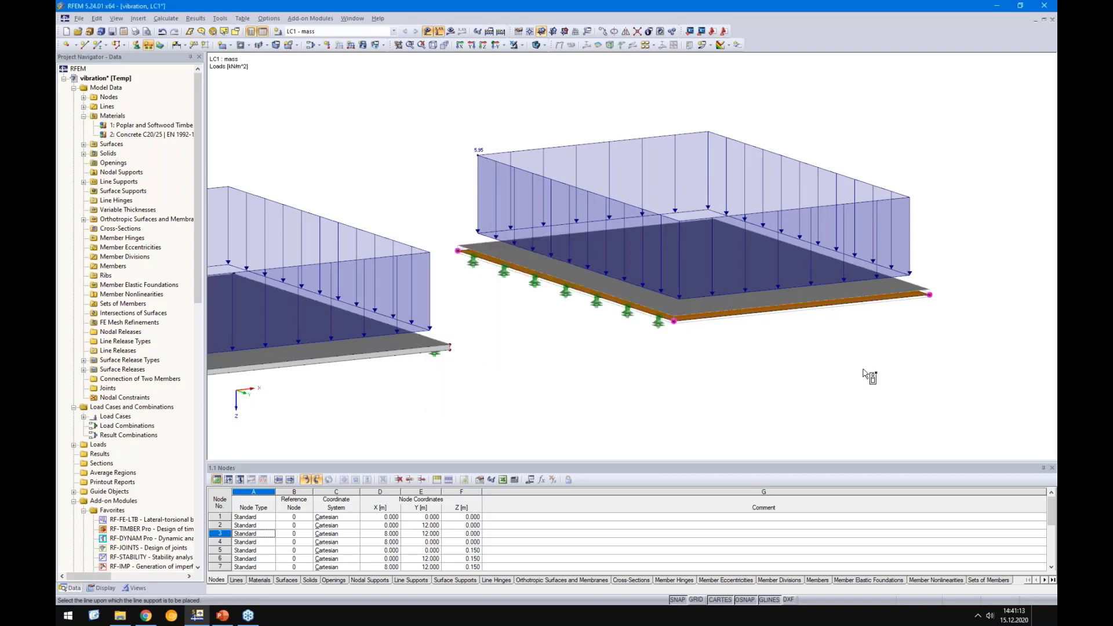
Add the same line support to the opposite 12 m edge, on the line generated from the surface release
ctrl+middle_drag(887, 374, 597, 405)
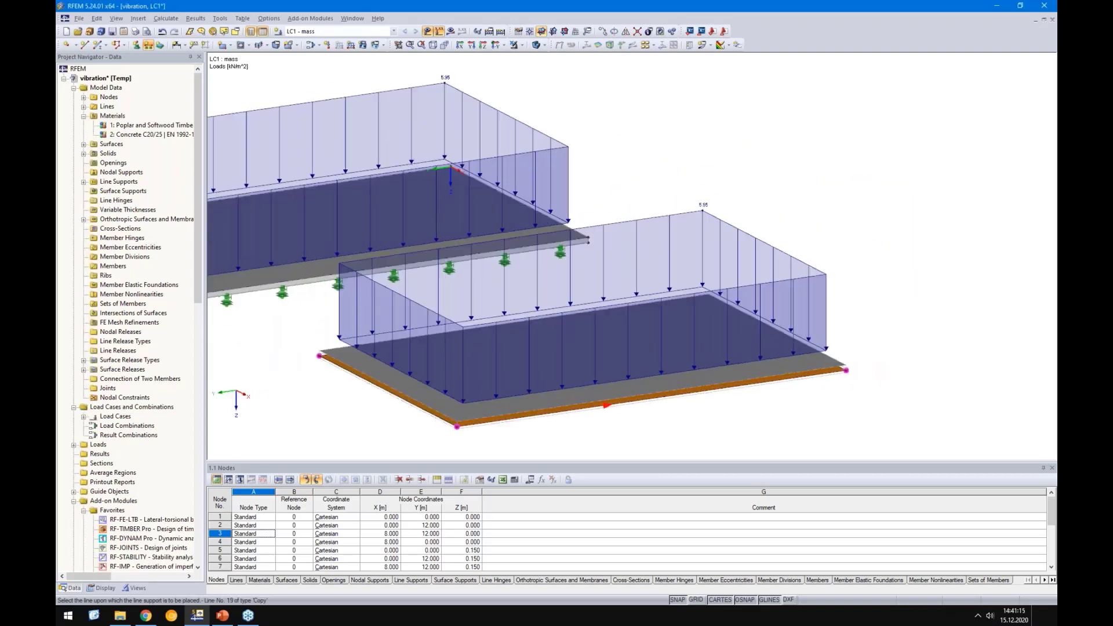
scroll(606, 405, up, 5)
click(606, 405)
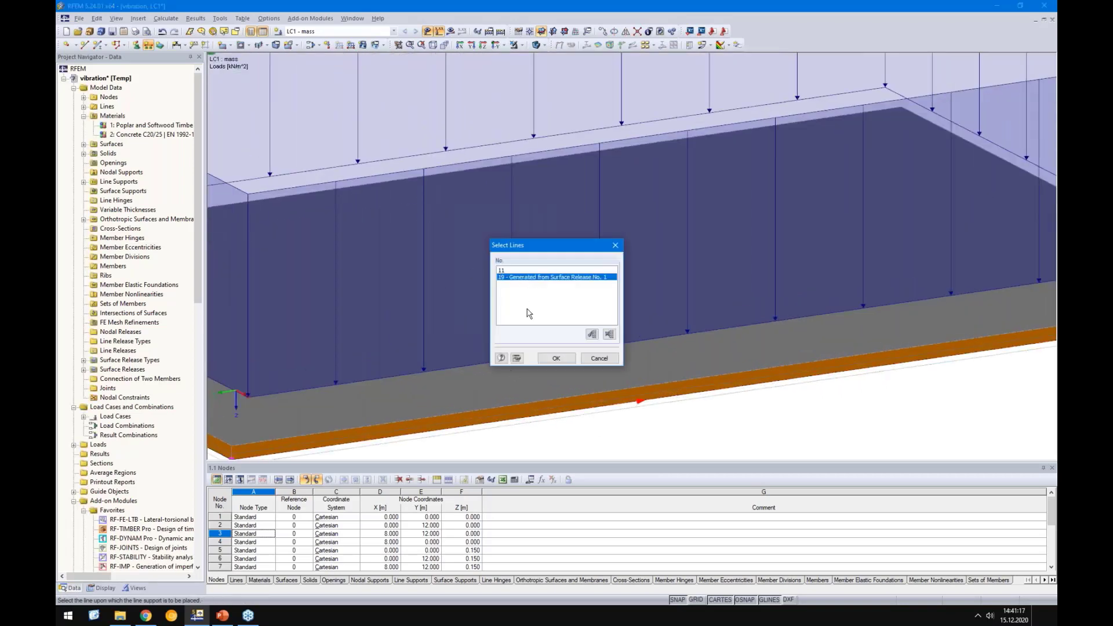
click(556, 358)
scroll(522, 291, down, 4)
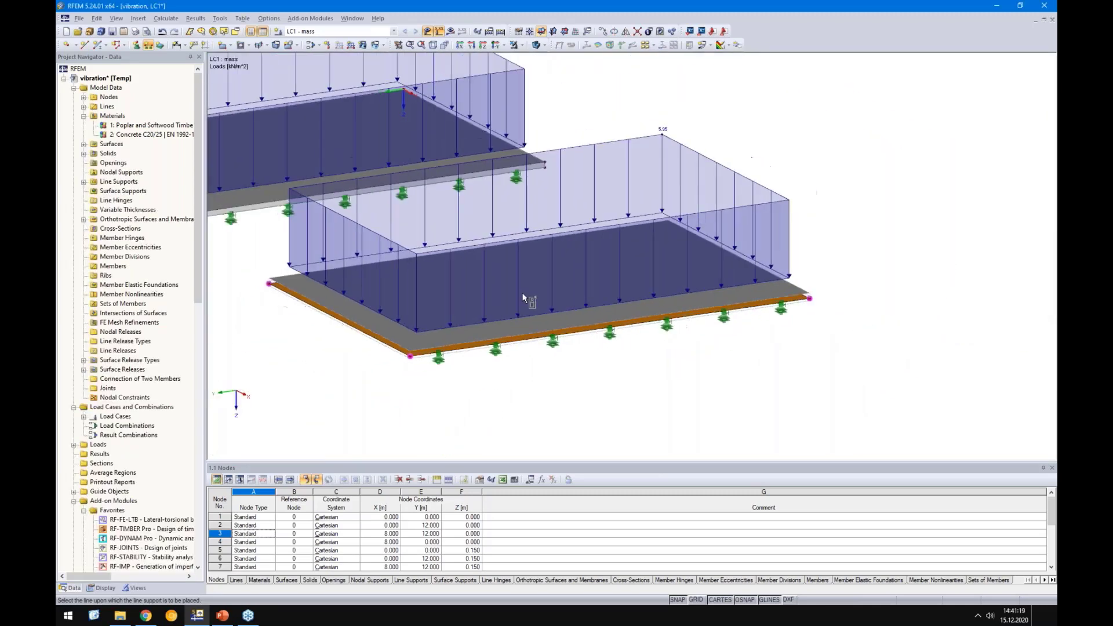
key(Escape)
Calculate load case LC1 - mass for both floor variants to get its results
ctrl+middle_drag(373, 391, 574, 414)
scroll(579, 308, down, 2)
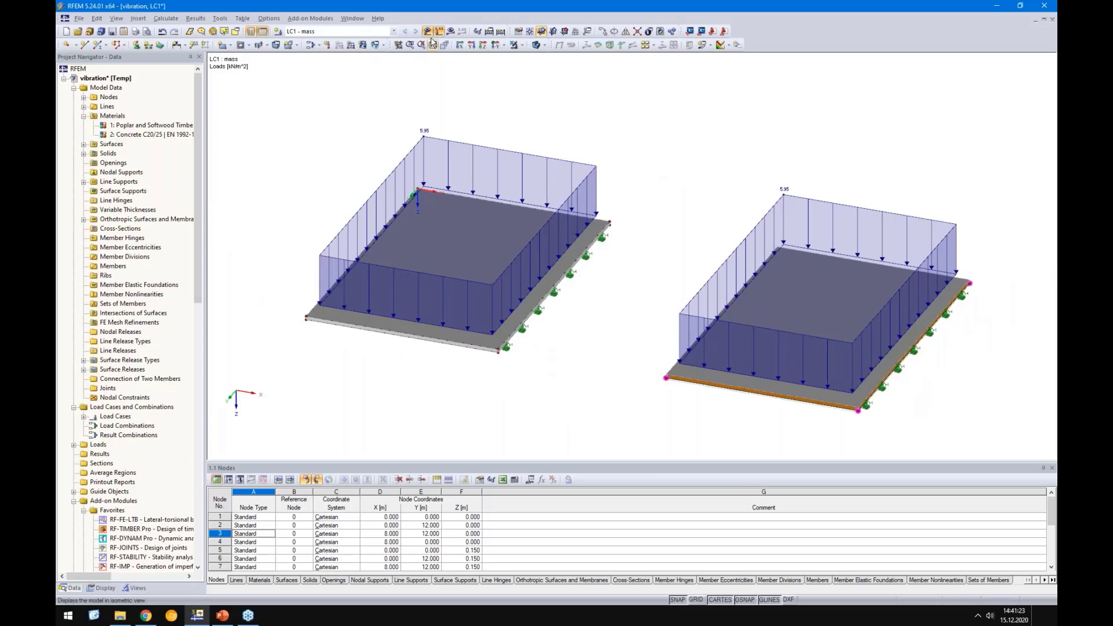
click(451, 31)
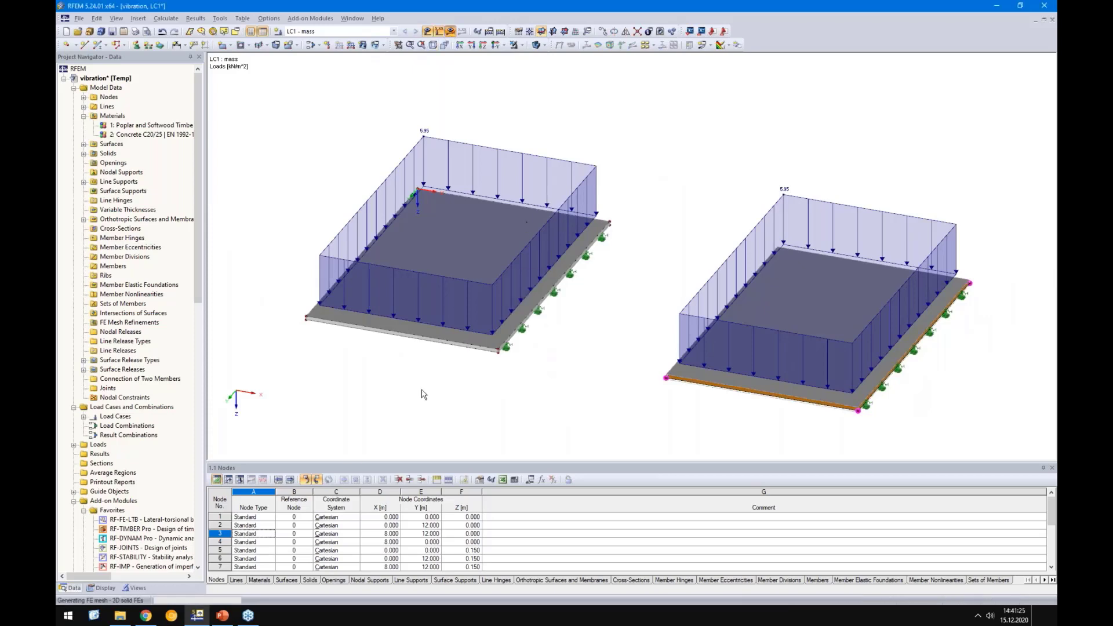
Switch to PowerPoint, advance to the composite floor slab design results slide, and return to RFEM
key(alt+Tab)
key(Right)
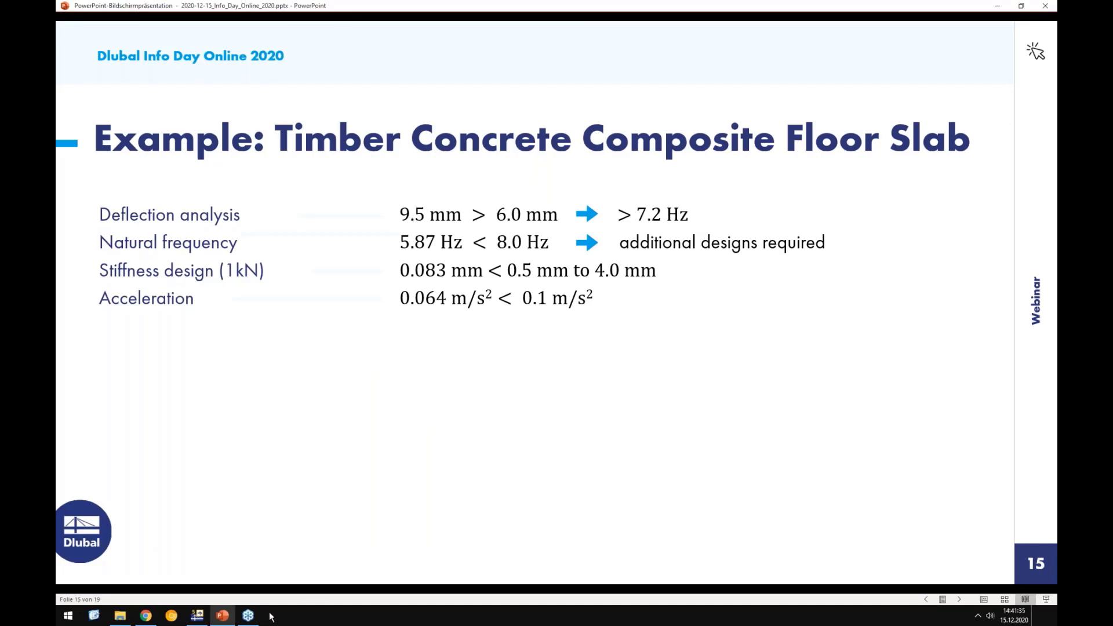
click(197, 615)
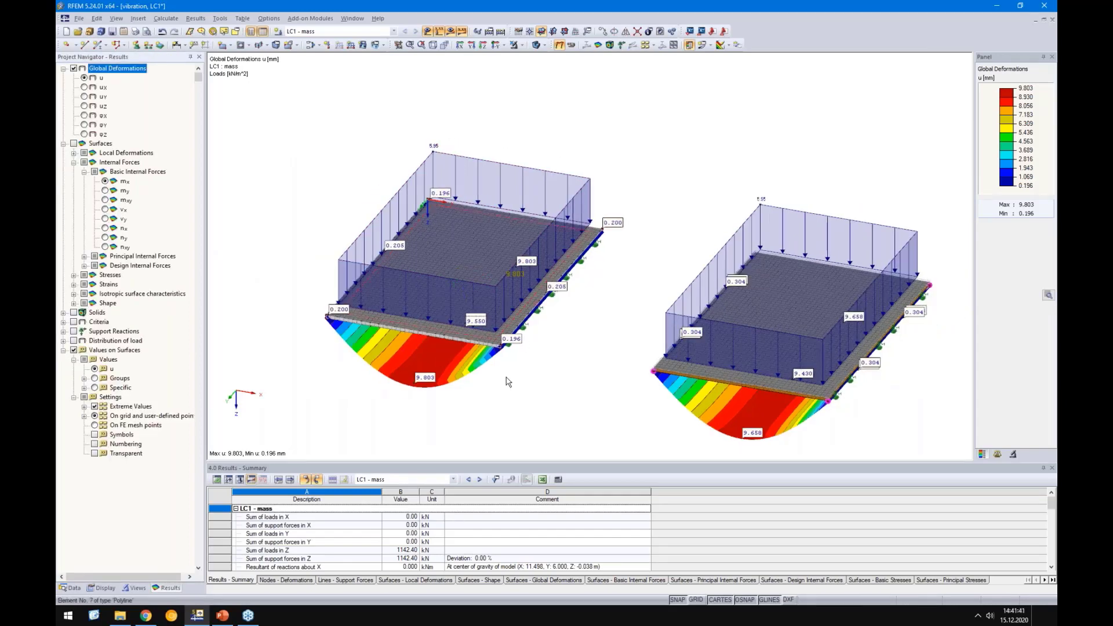
Examine the global deformations u of both floor variants from the front, especially the contact-solid floor at midspan
ctrl+middle_drag(447, 411, 505, 365)
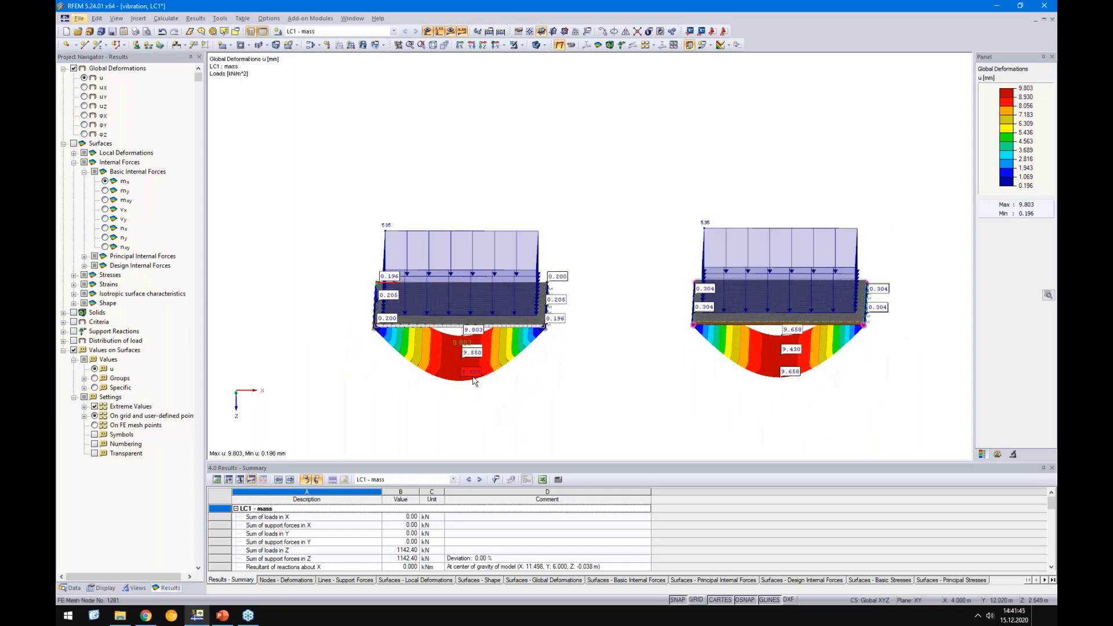
ctrl+middle_drag(644, 383, 643, 371)
scroll(457, 376, up, 5)
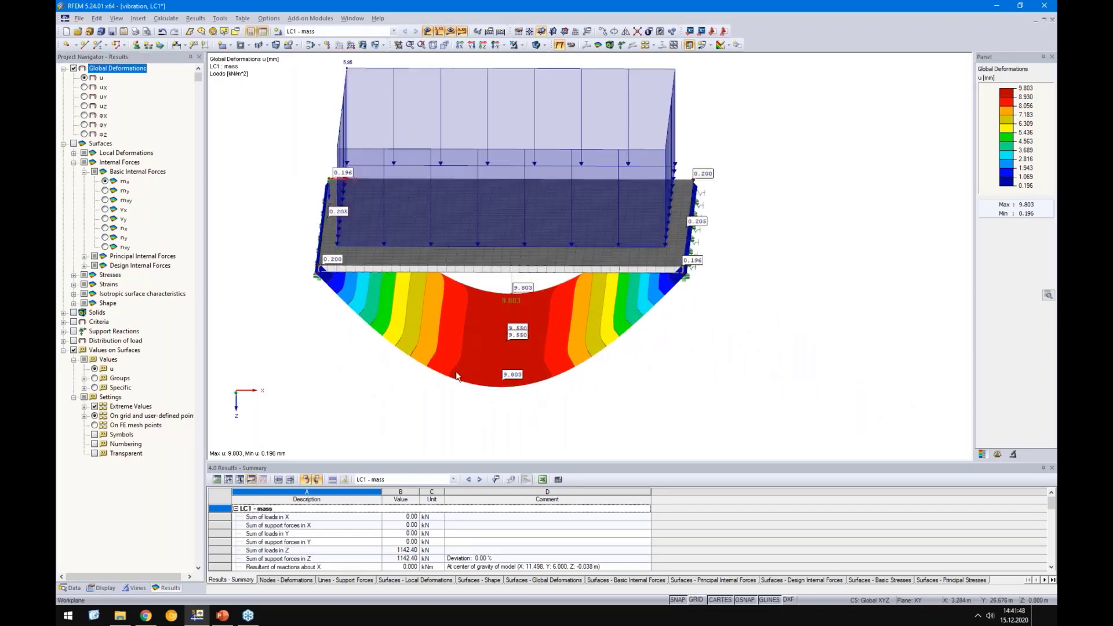
scroll(457, 376, up, 2)
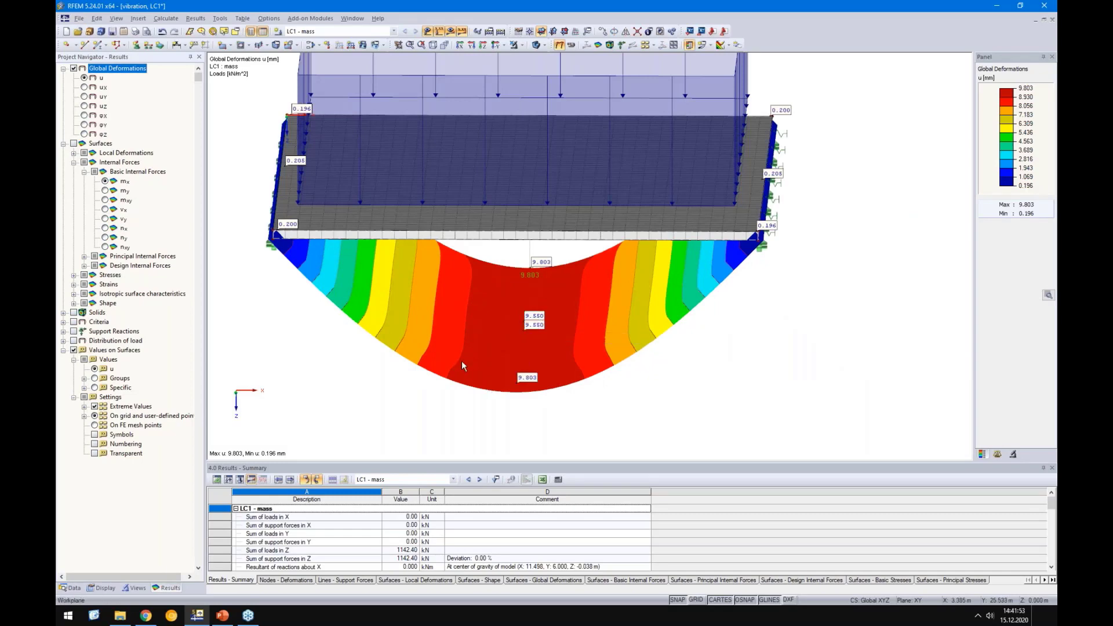
Set the Poisson's ratio of the Concrete C20/25 material to 0
click(72, 588)
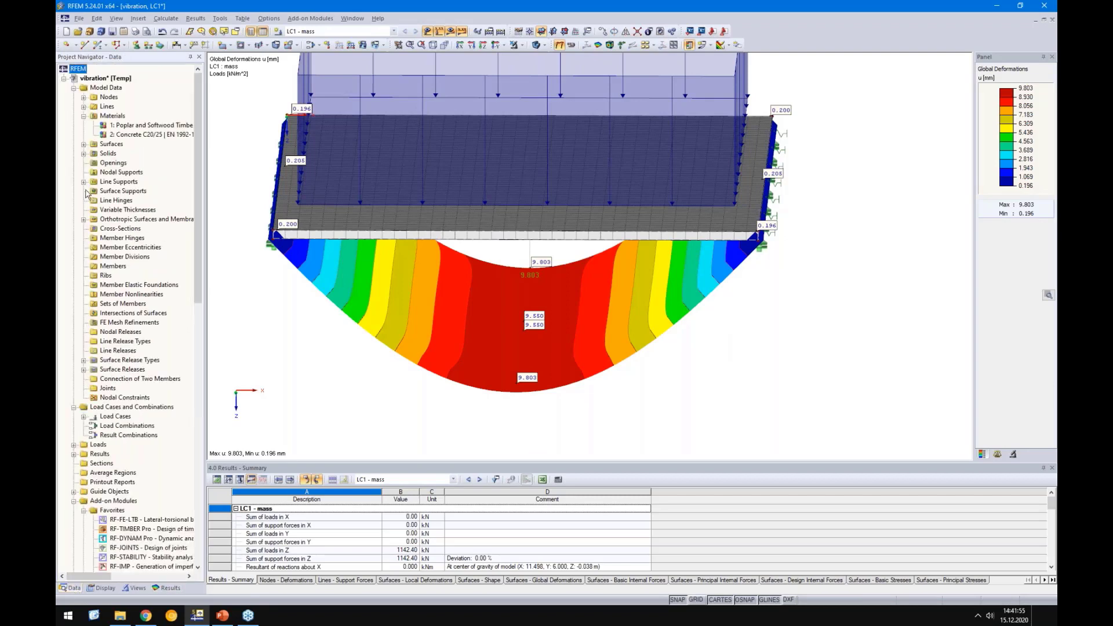
double_click(122, 135)
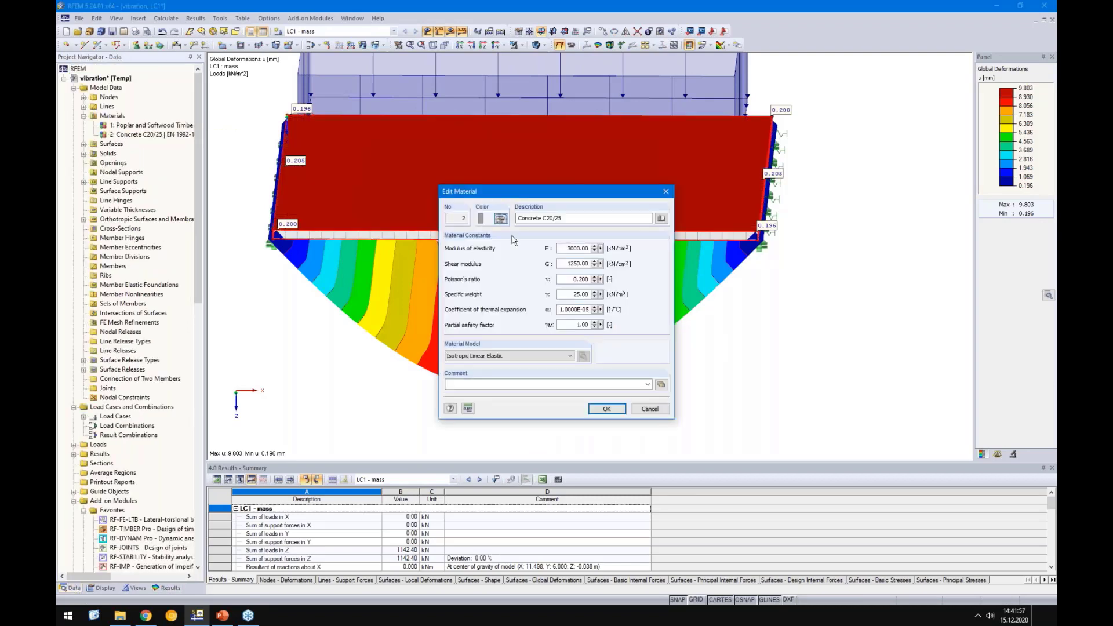
double_click(565, 282)
text(0)
click(603, 410)
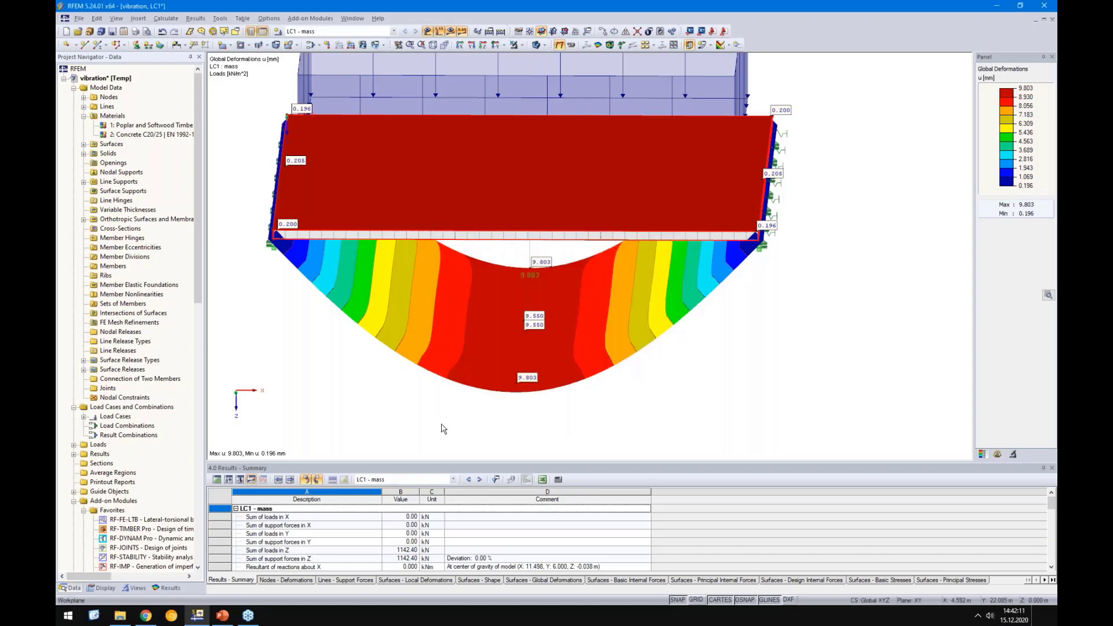
Recalculate load case LC1 with the changed concrete material and display the new global deformations
click(451, 31)
click(451, 32)
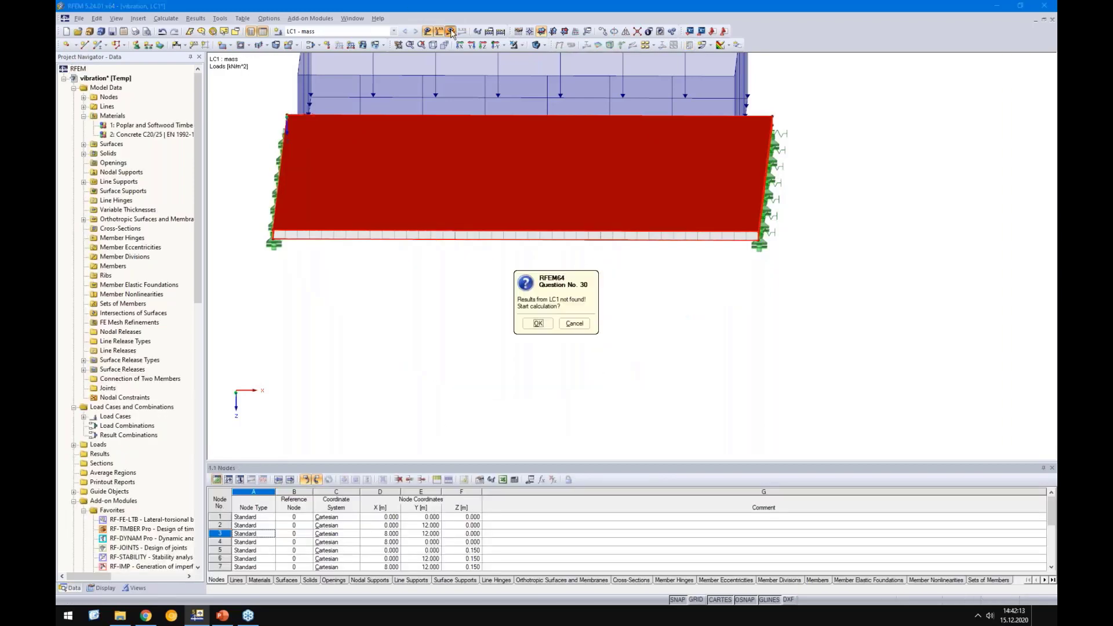
key(Return)
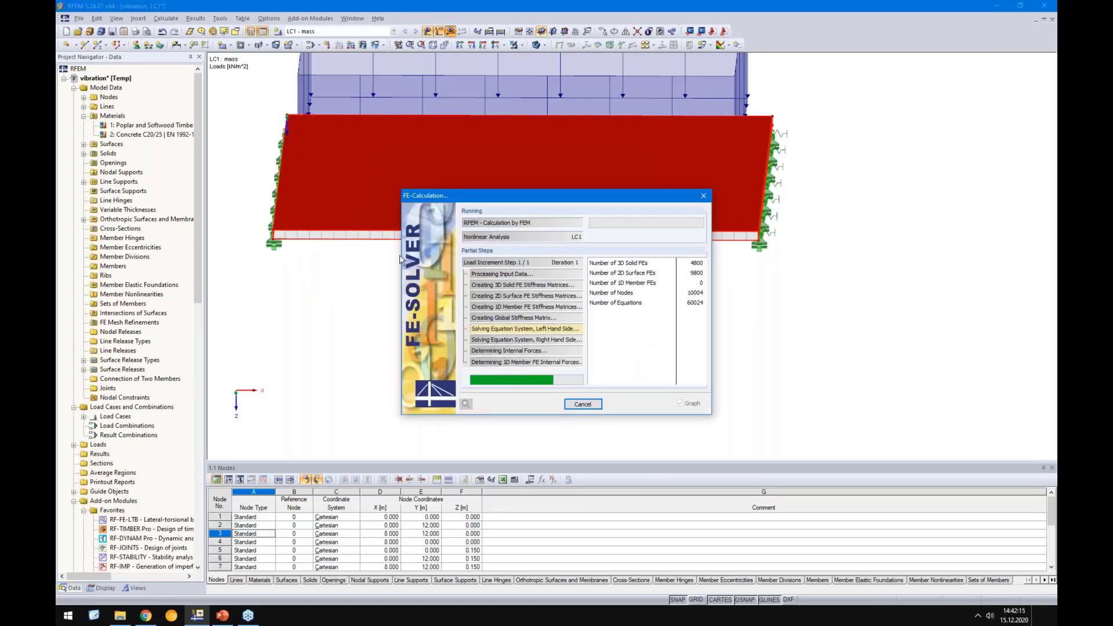
click(227, 619)
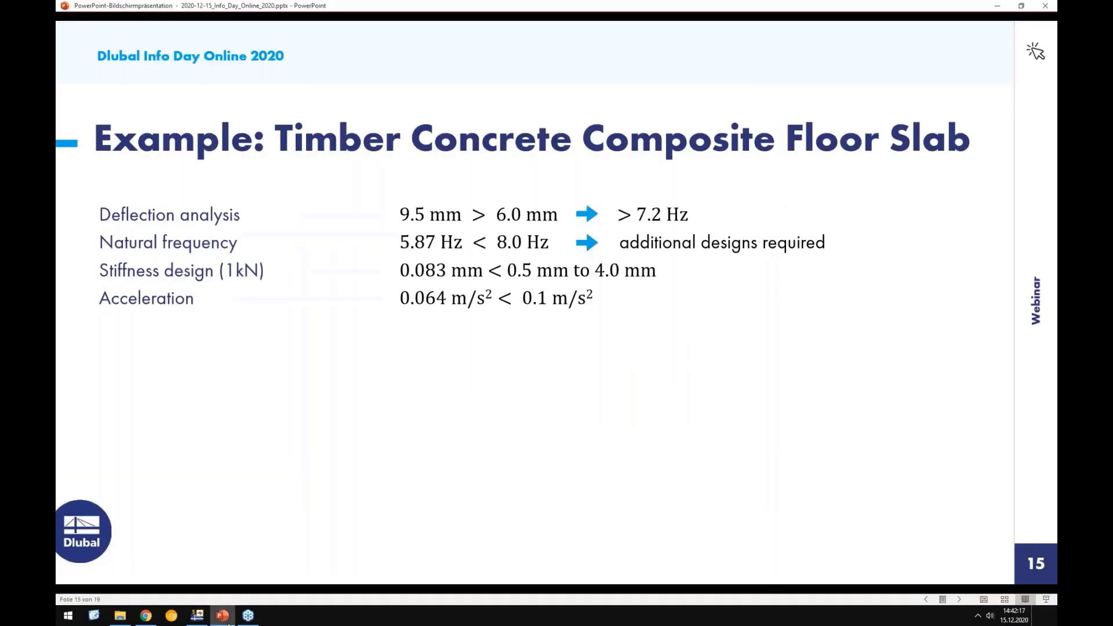
key(alt+Tab)
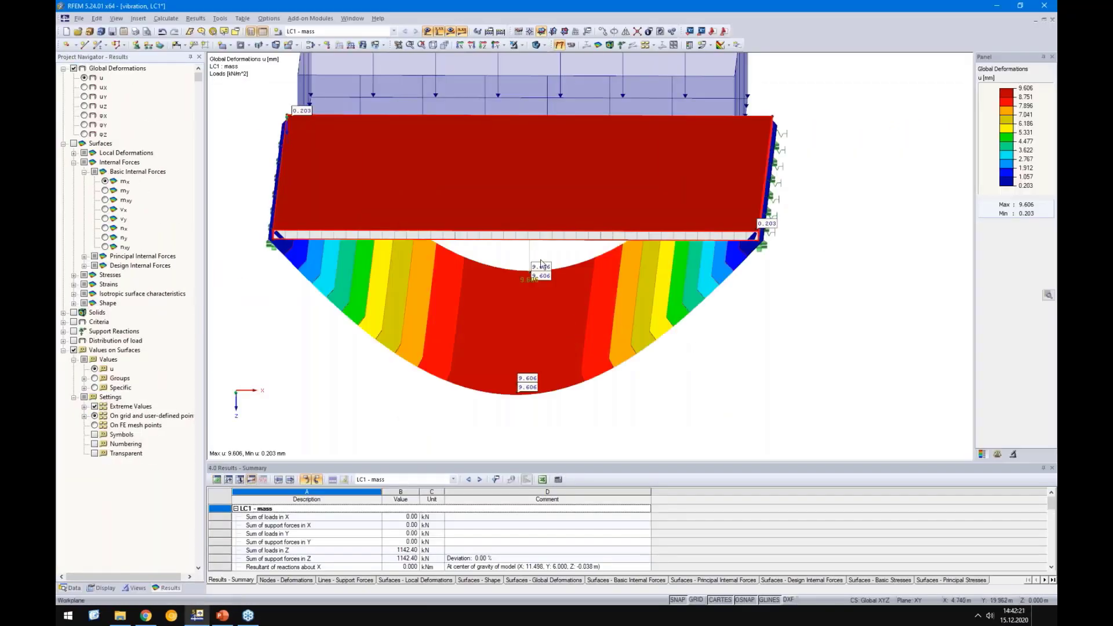
Show the extreme deformation values of all surfaces so both floor variants can be compared
scroll(577, 319, down, 3)
middle_drag(899, 380, 719, 378)
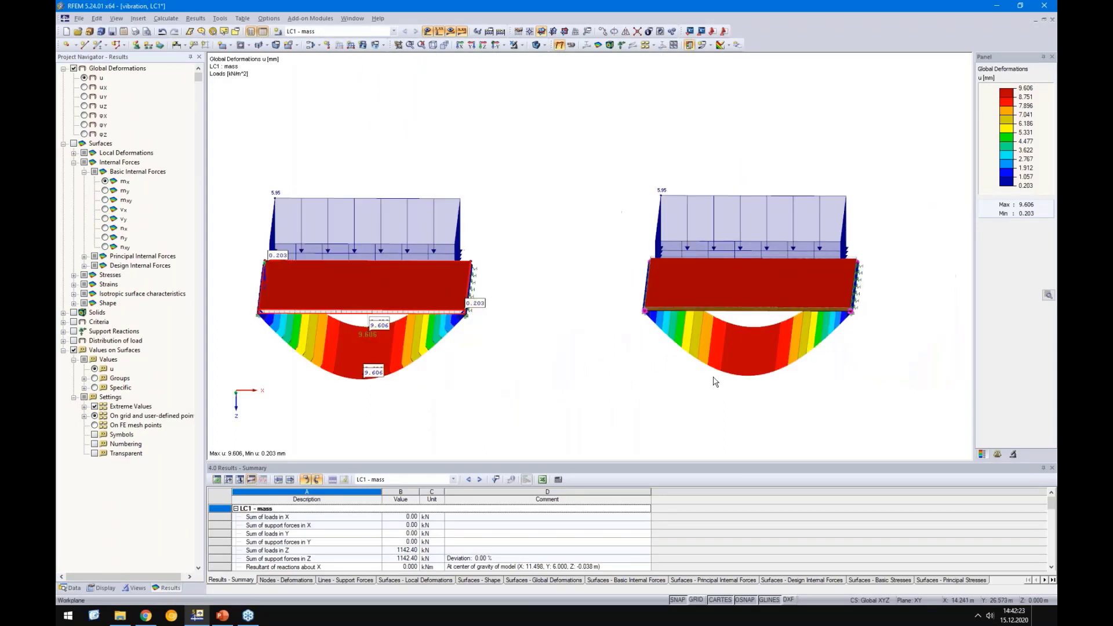
scroll(751, 381, up, 1)
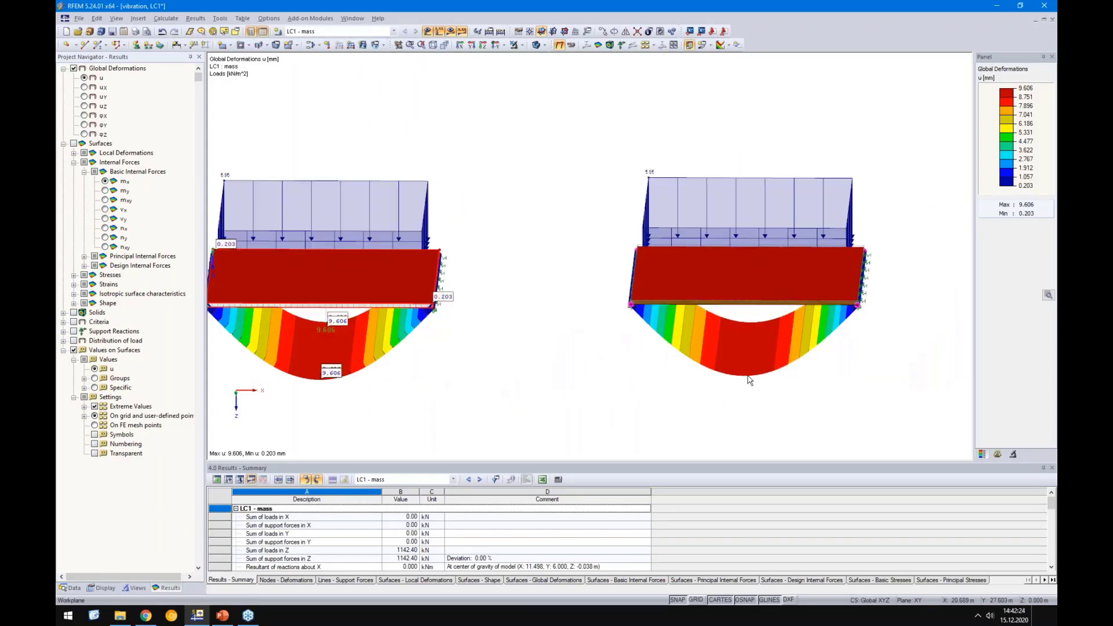
click(84, 407)
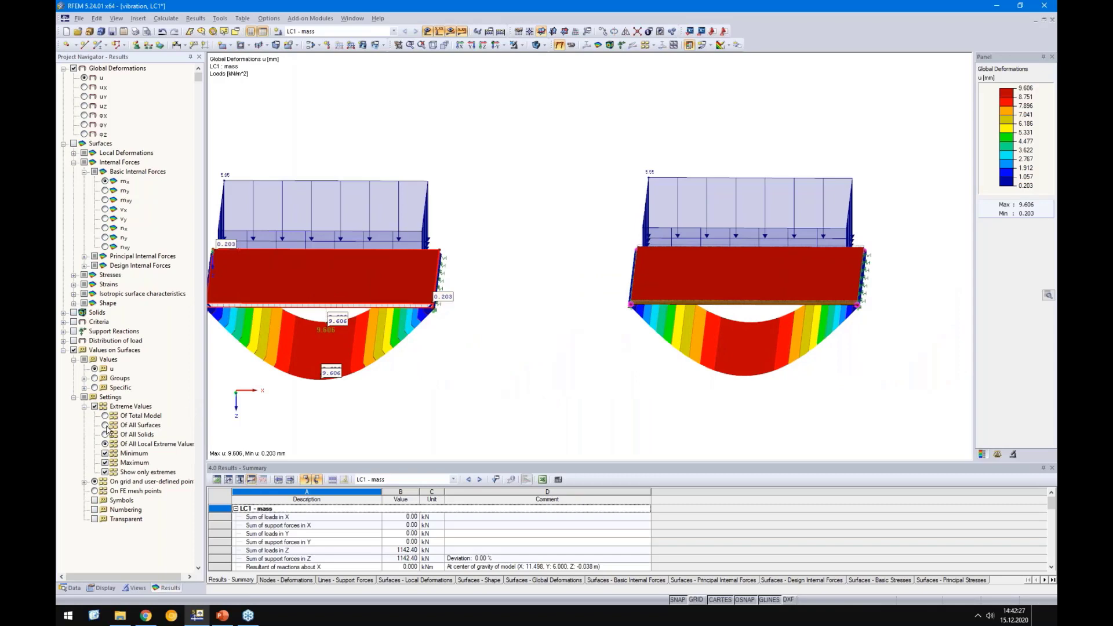
click(105, 425)
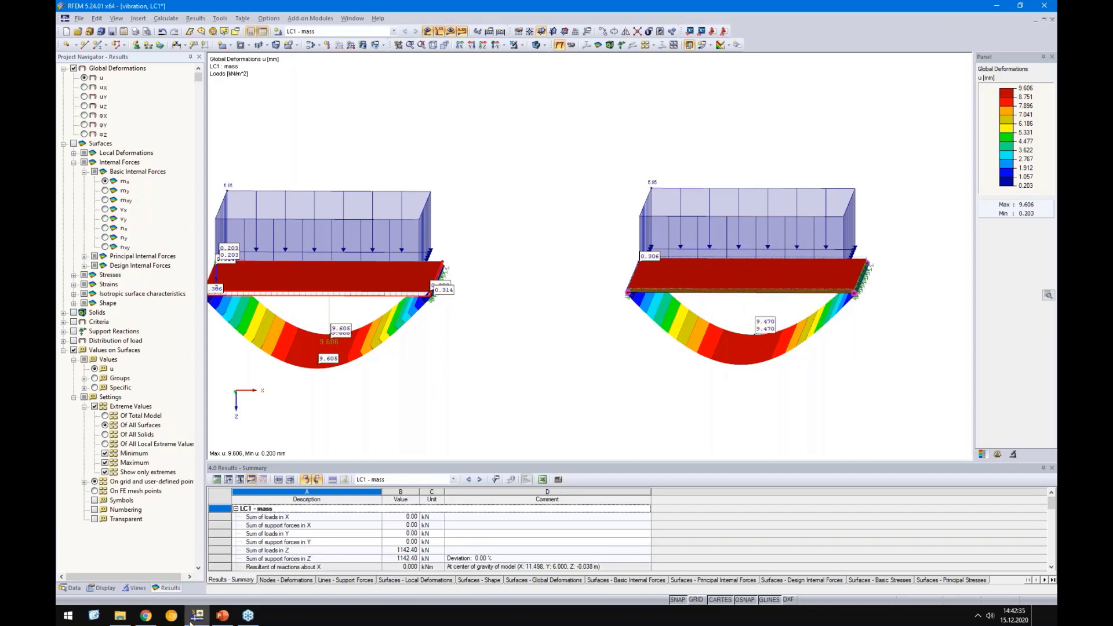
Switch to Chrome and look through the vibration articles in the Dlubal knowledge base, including the simplified vibration analysis for EC 5
click(222, 616)
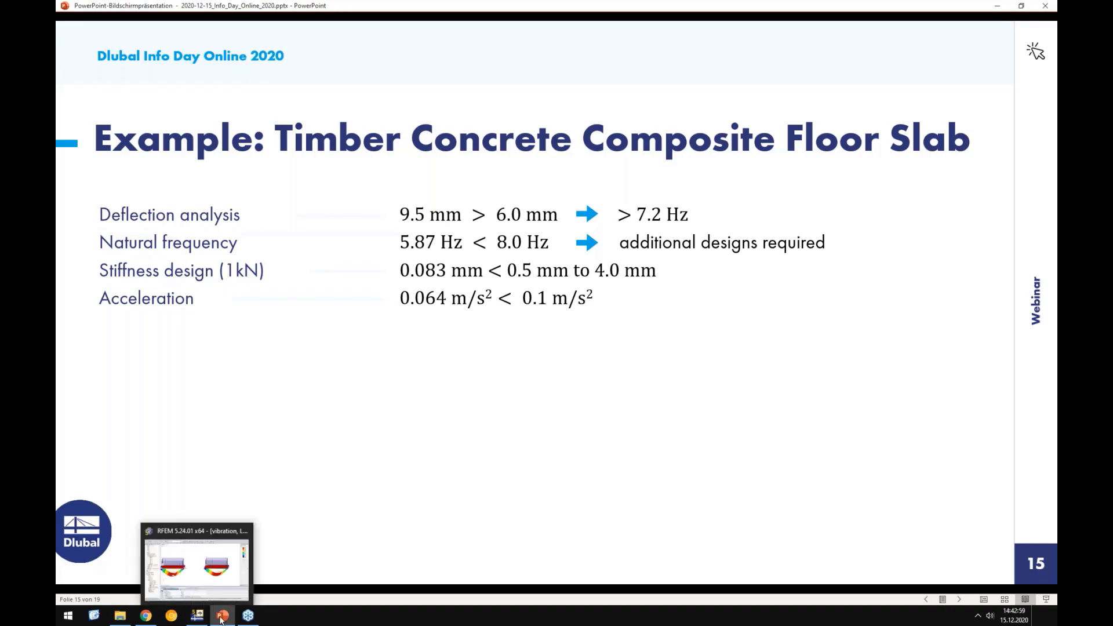
click(145, 616)
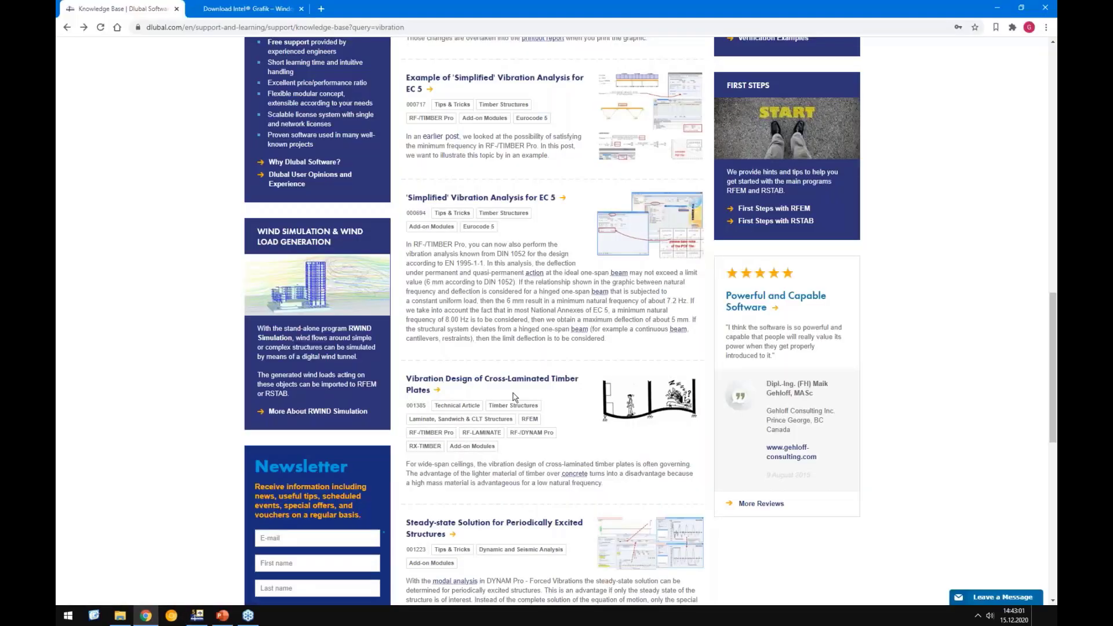
scroll(513, 397, up, 3)
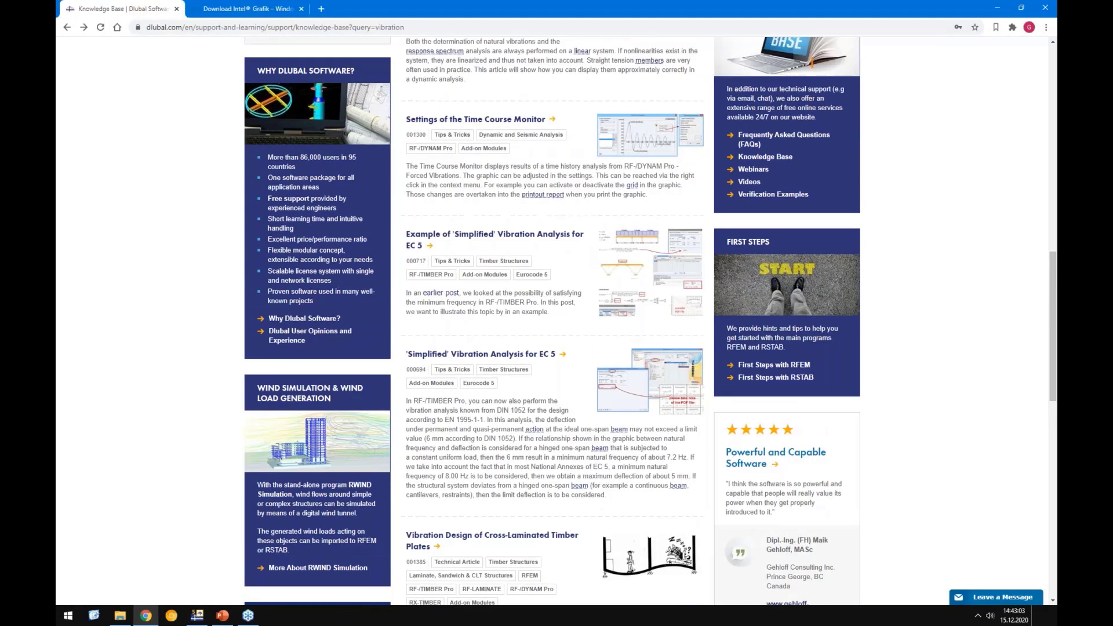
scroll(513, 400, up, 1)
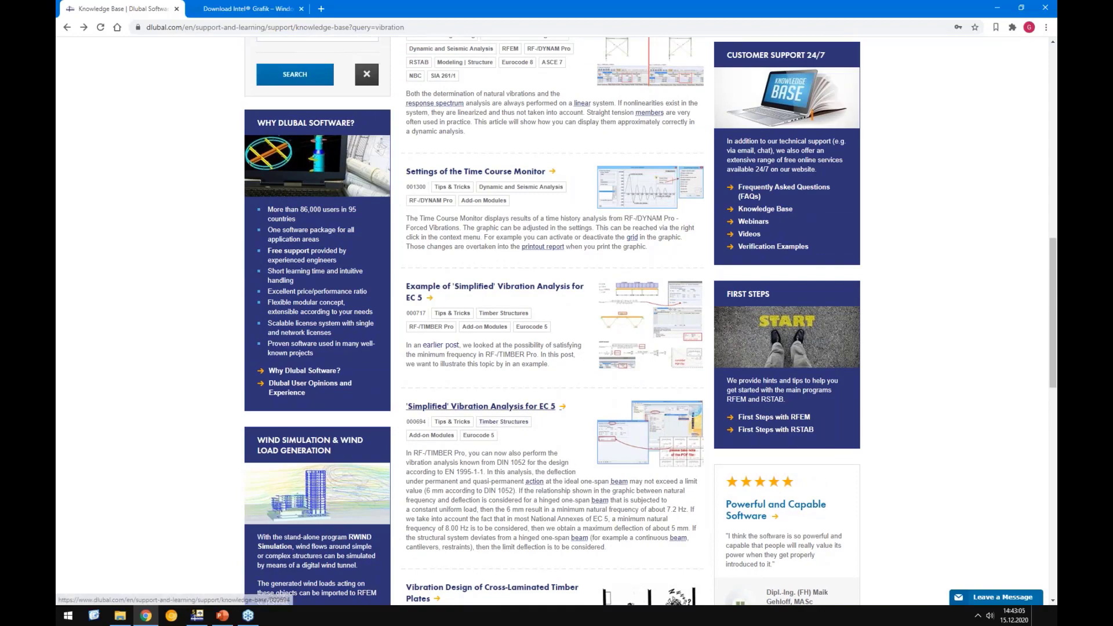
scroll(452, 363, up, 8)
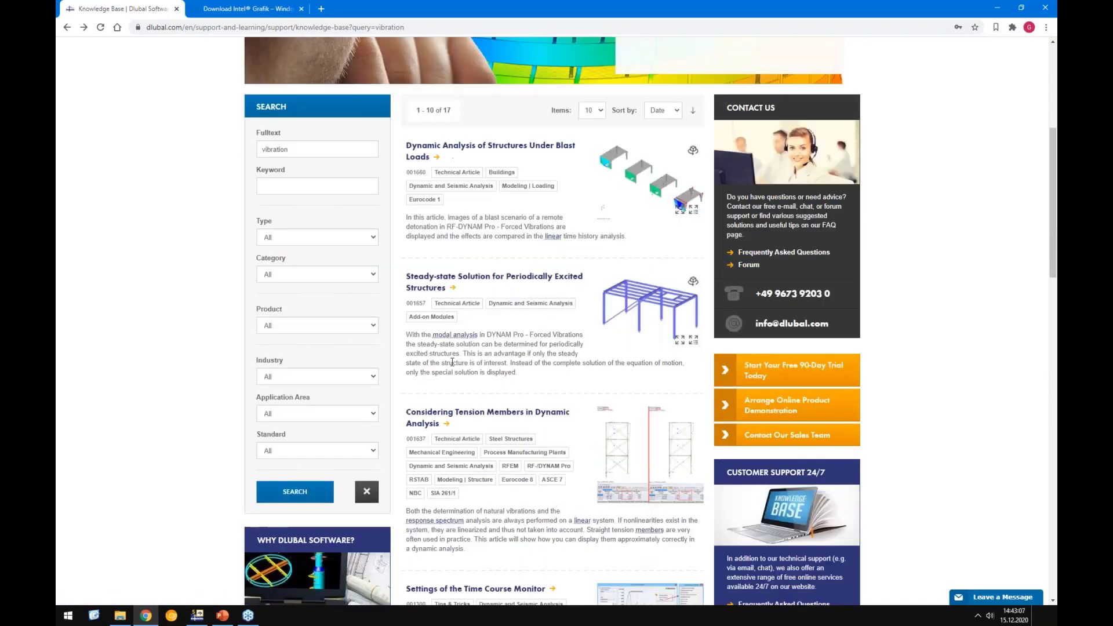
Open the 'Simplified' Vibration Analysis for EC 5 article and its Limitation of Deflection (PDF) download
scroll(453, 362, down, 10)
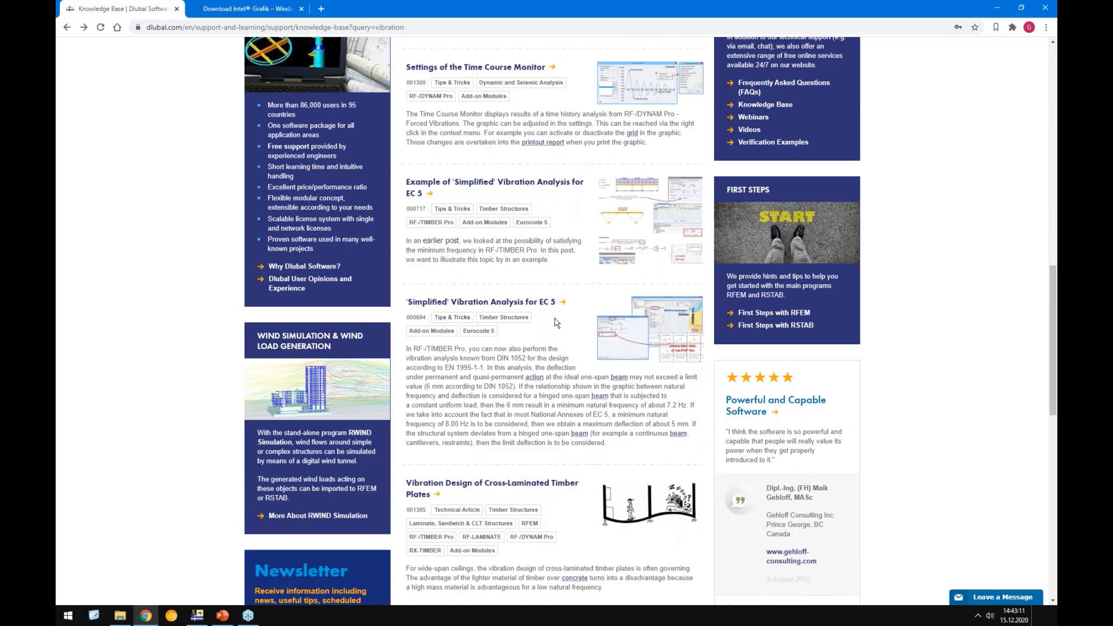
click(481, 303)
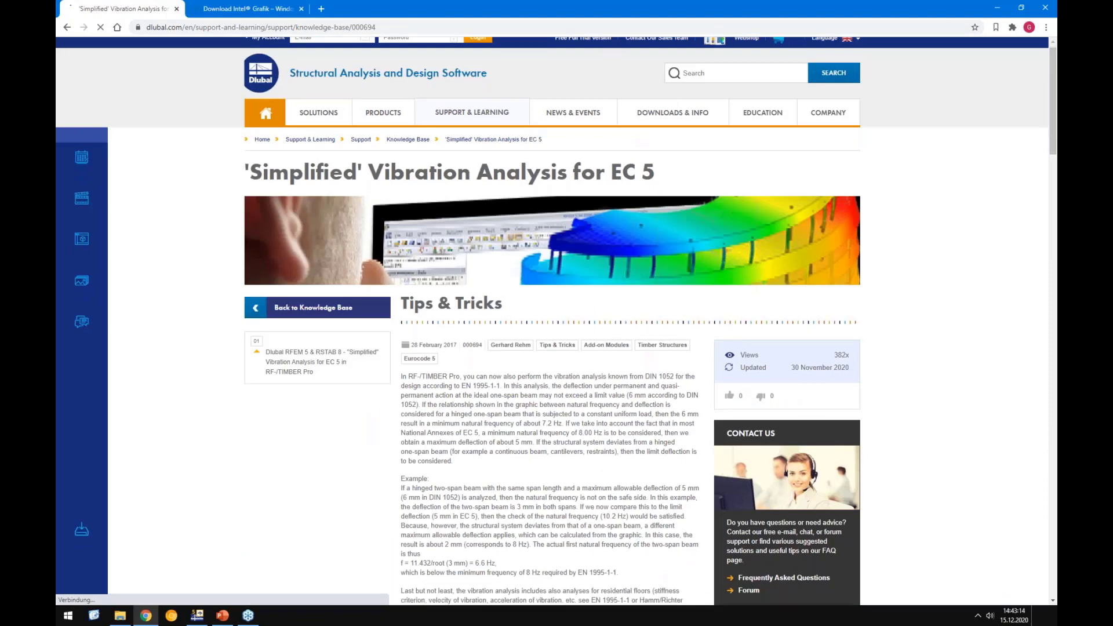
scroll(644, 333, down, 6)
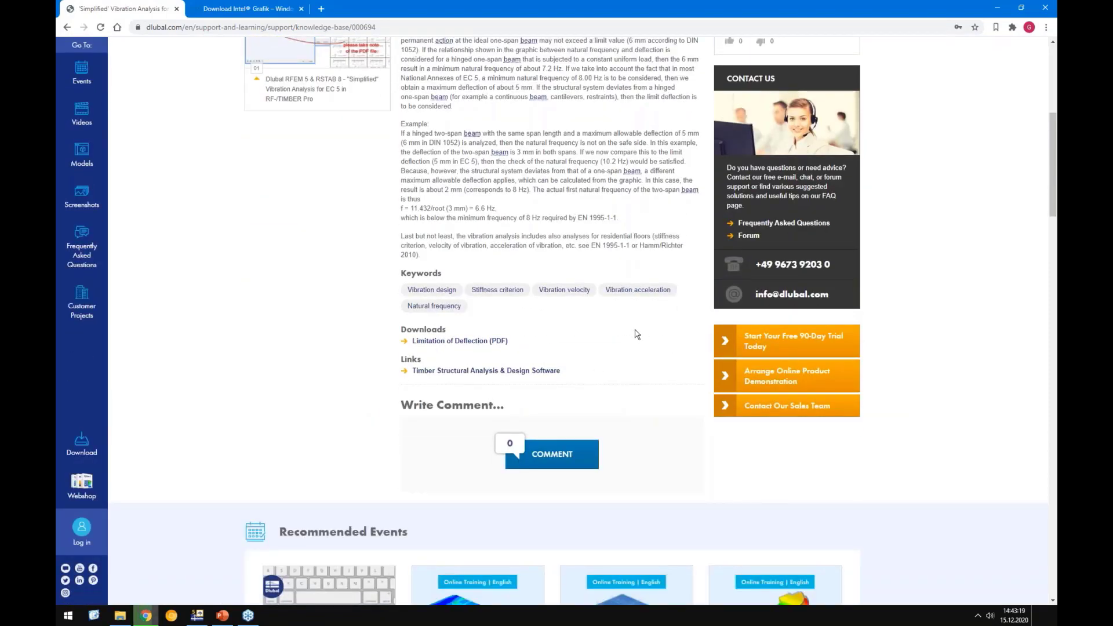
click(460, 341)
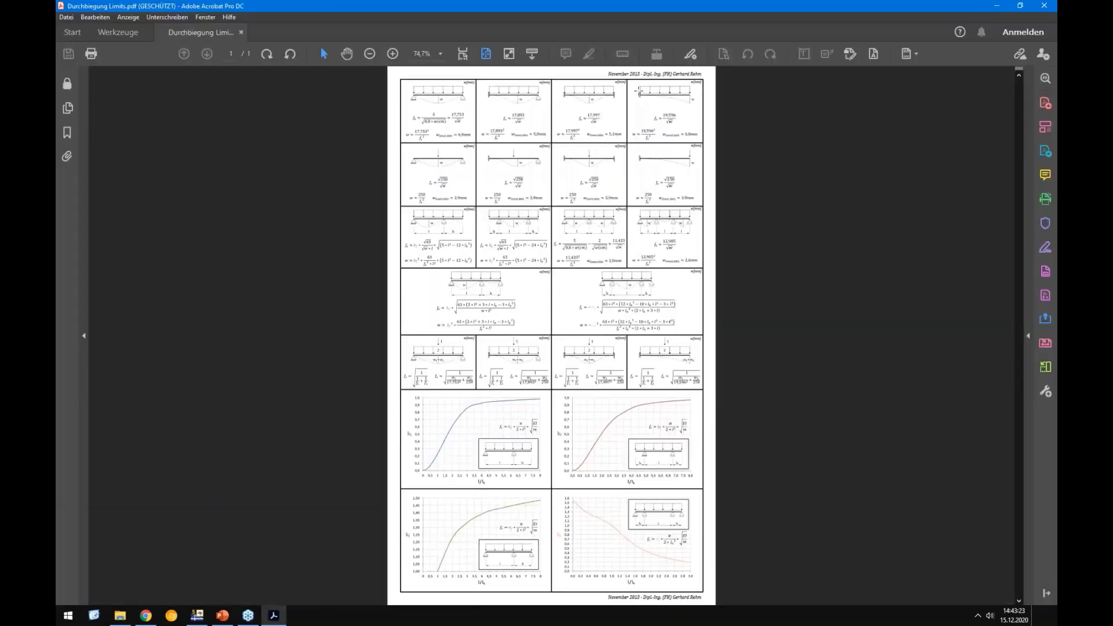
Examine the natural frequency and 8 Hz deflection limit formulas for the different beam systems in the PDF
click(653, 75)
key(ctrl+a)
double_click(500, 205)
ctrl+scroll(353, 144, up, 3)
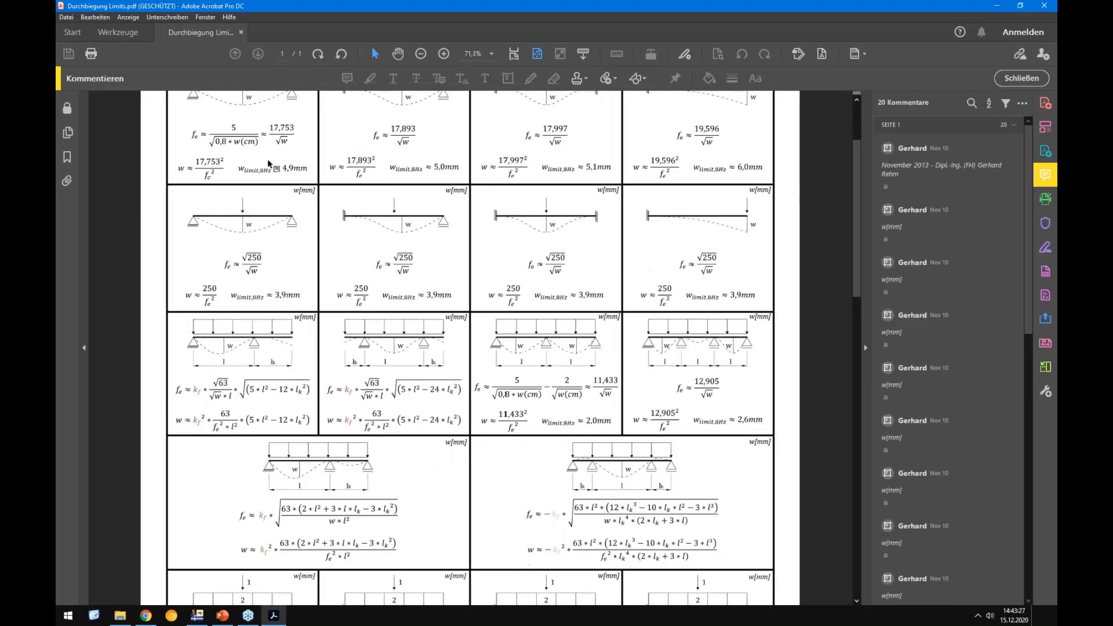
scroll(267, 159, up, 2)
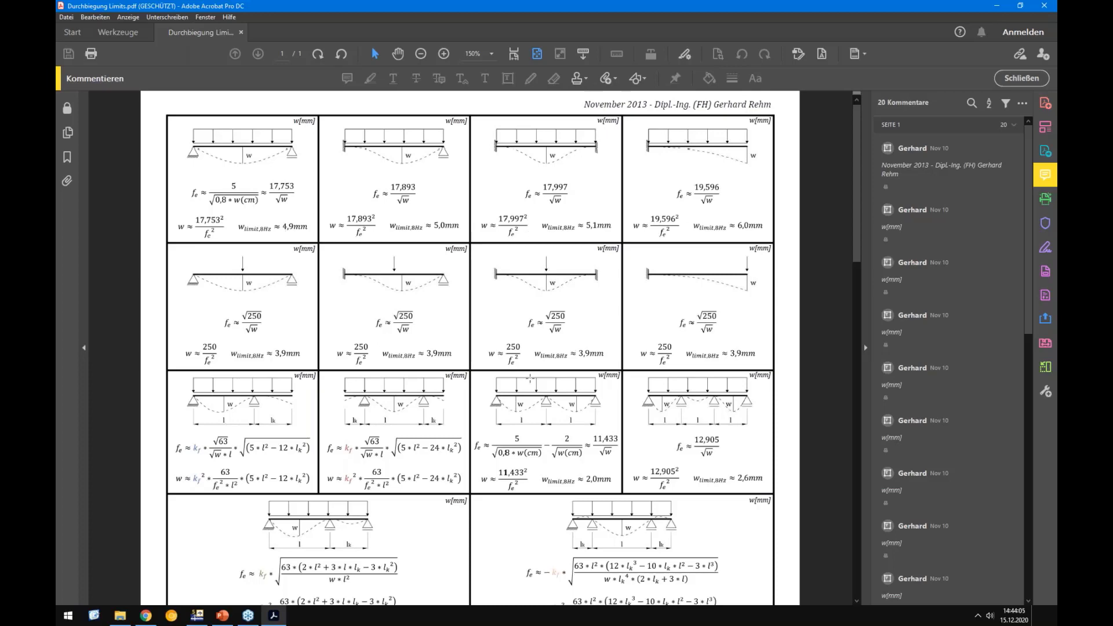
ctrl+scroll(530, 378, down, 3)
Switch to RFEM and compare both floors' deflections with the PowerPoint slide on the timber concrete composite floor slab
click(146, 616)
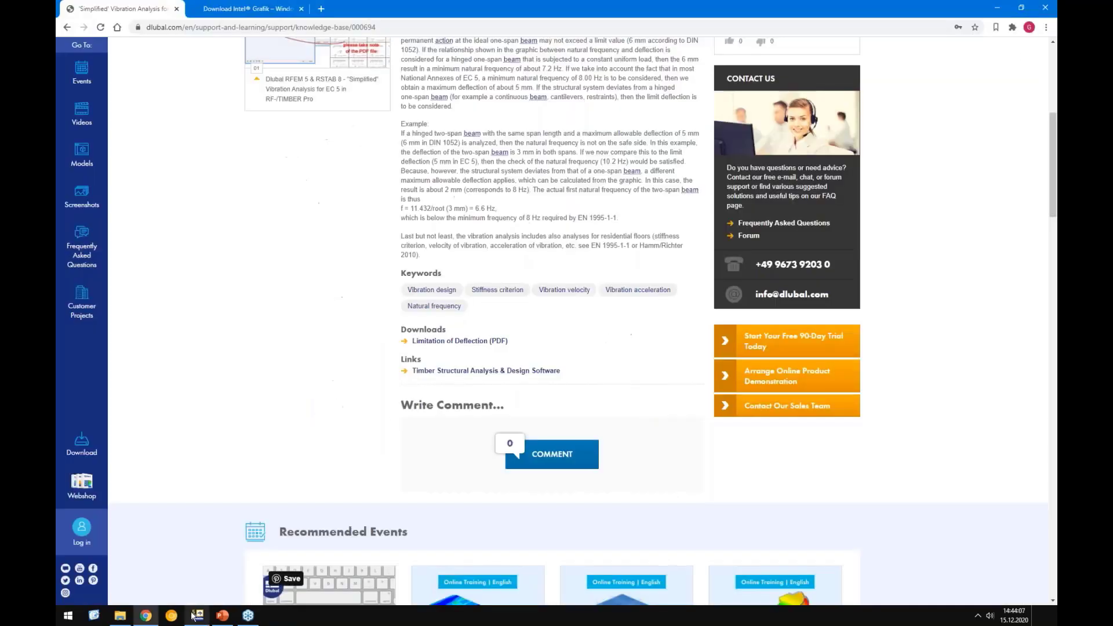
click(197, 615)
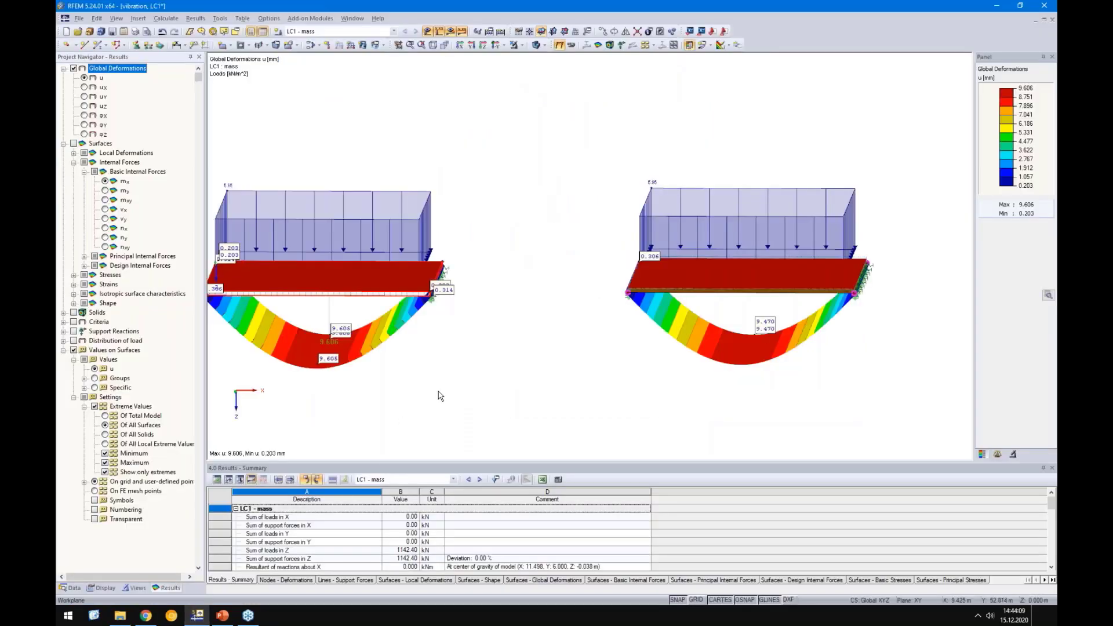
ctrl+middle_drag(438, 392, 499, 383)
click(223, 615)
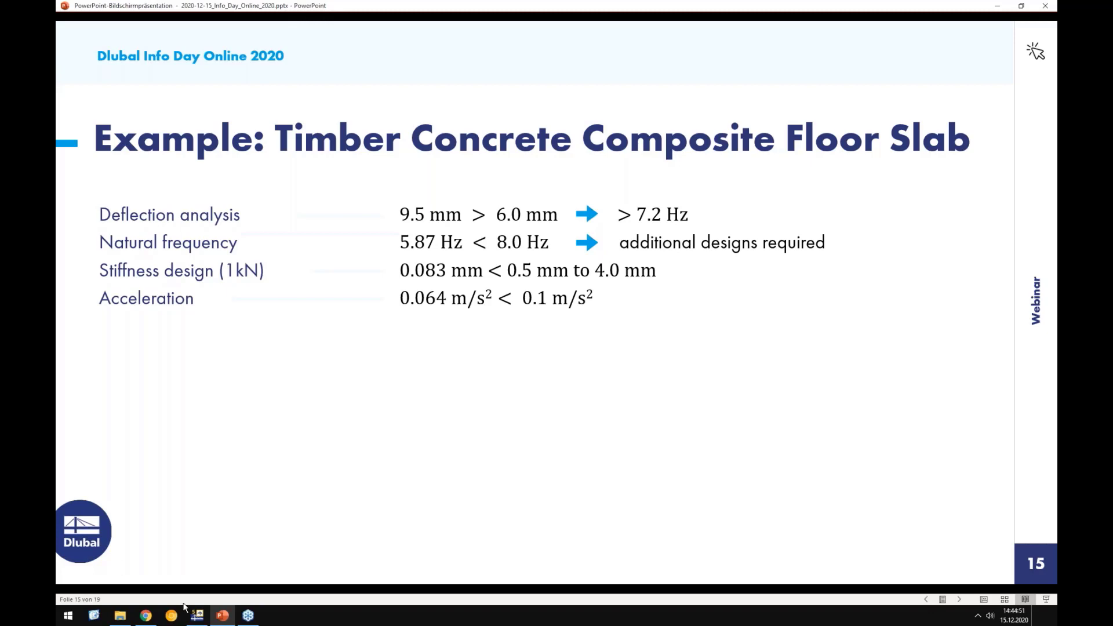
click(197, 617)
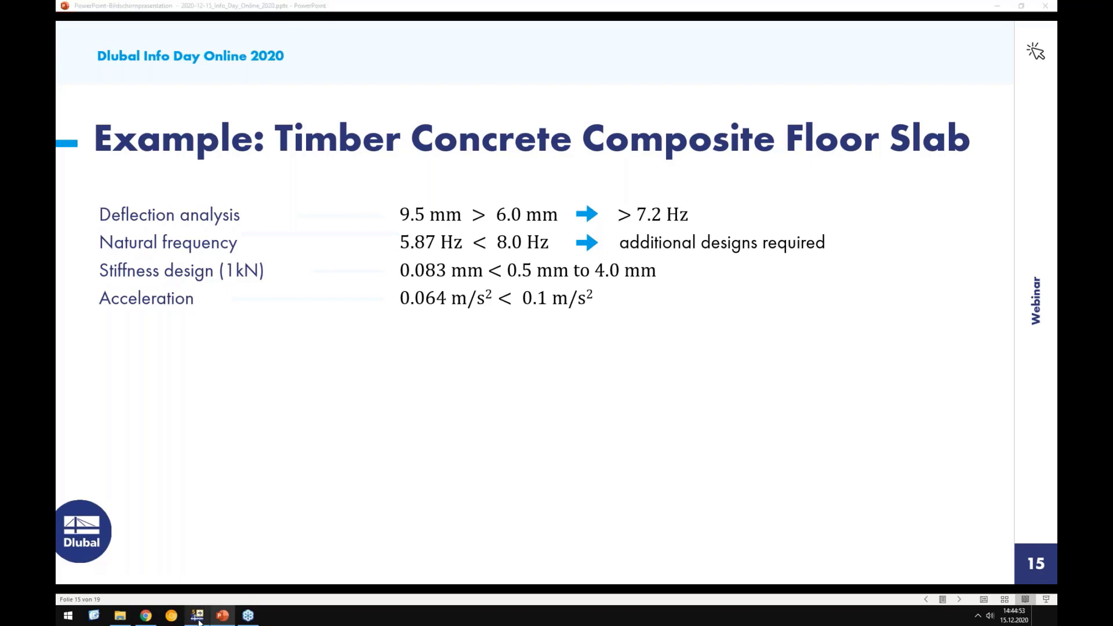
Open RF-DYNAM Pro and let mass case MC1 take its masses from the force components of LC1 instead of the self-weight
scroll(113, 518, down, 4)
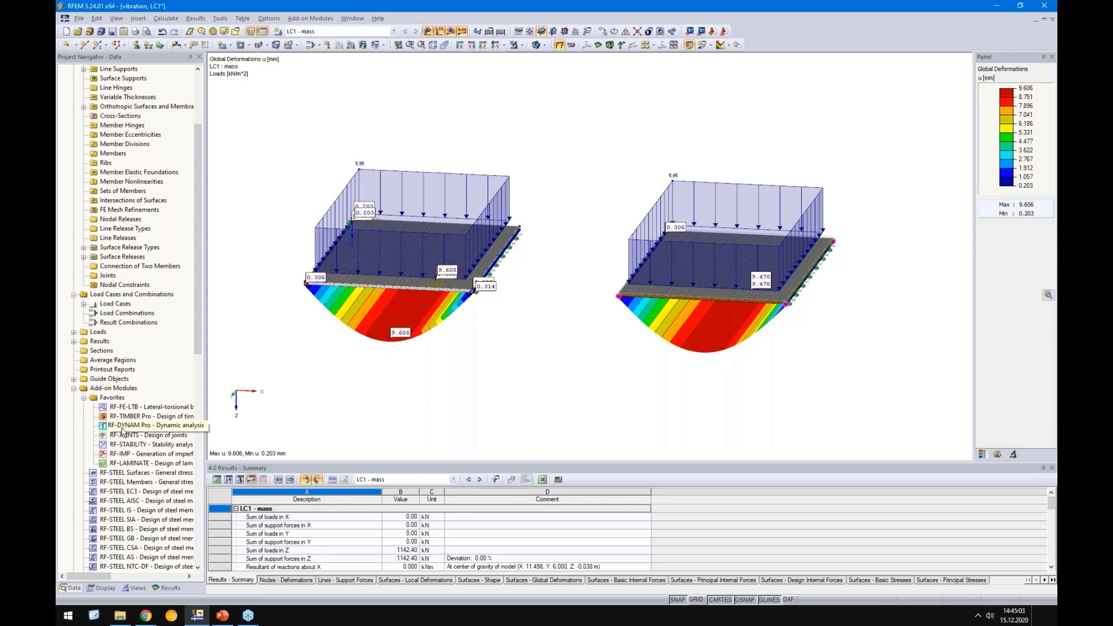
double_click(122, 430)
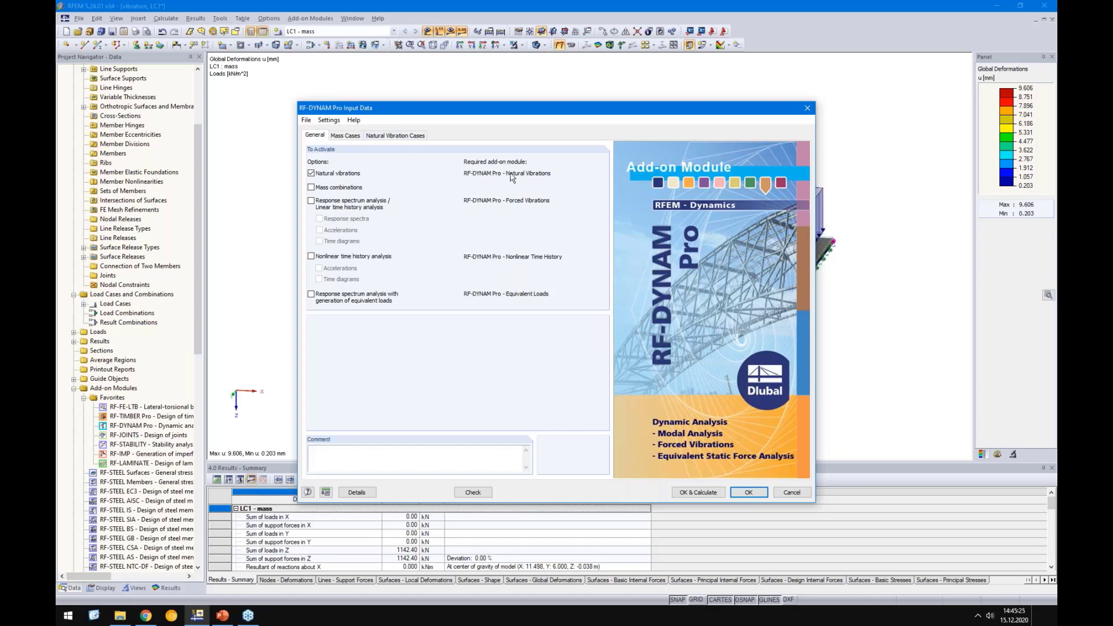
click(347, 137)
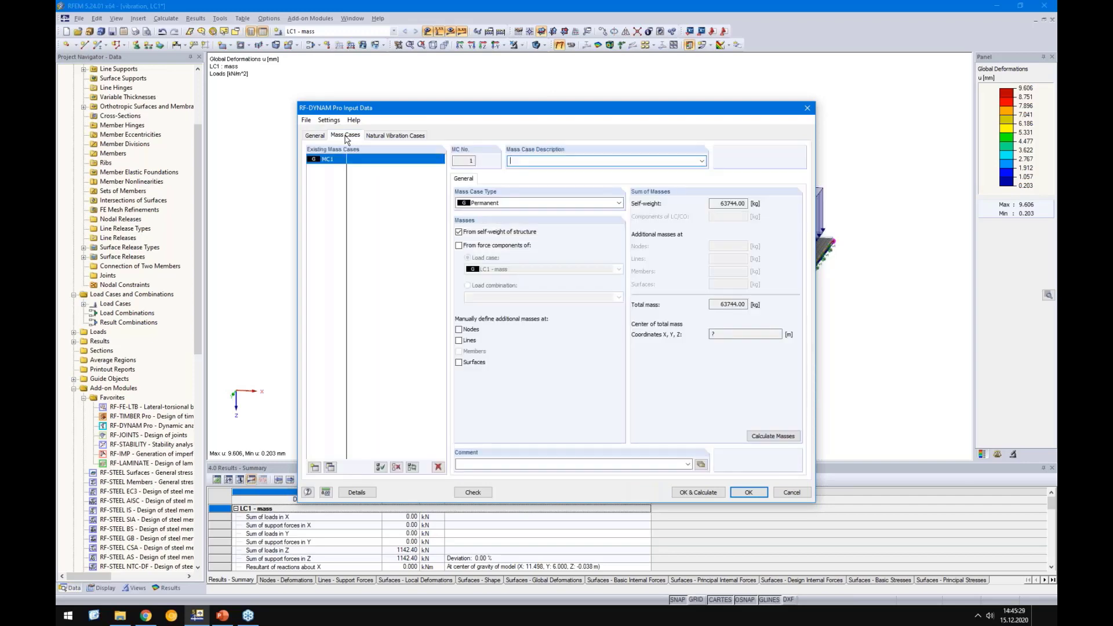
click(470, 232)
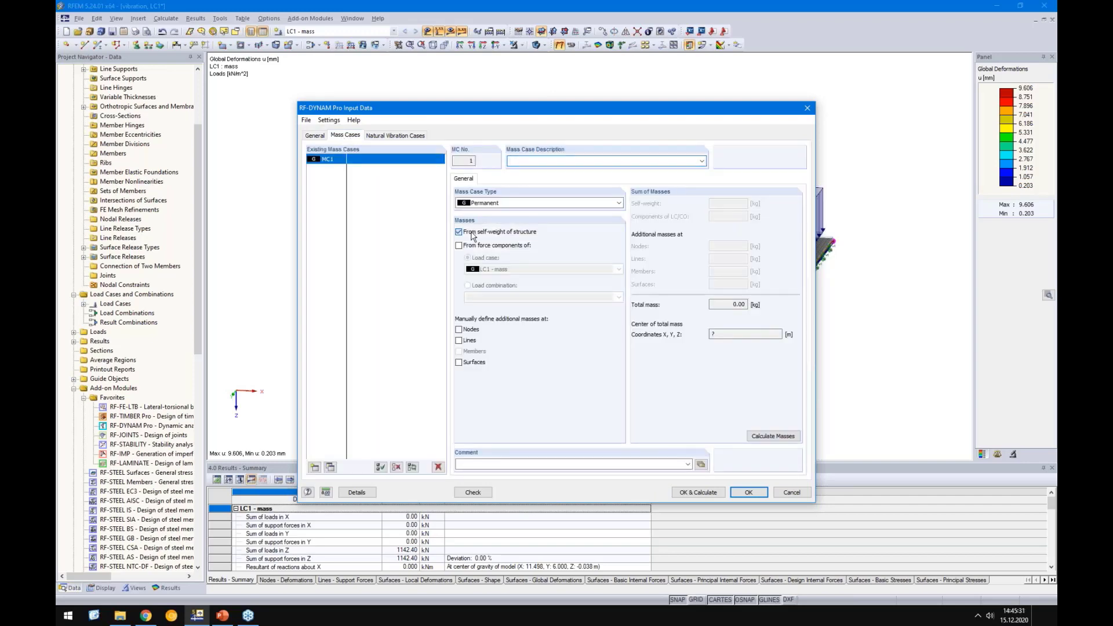
click(470, 246)
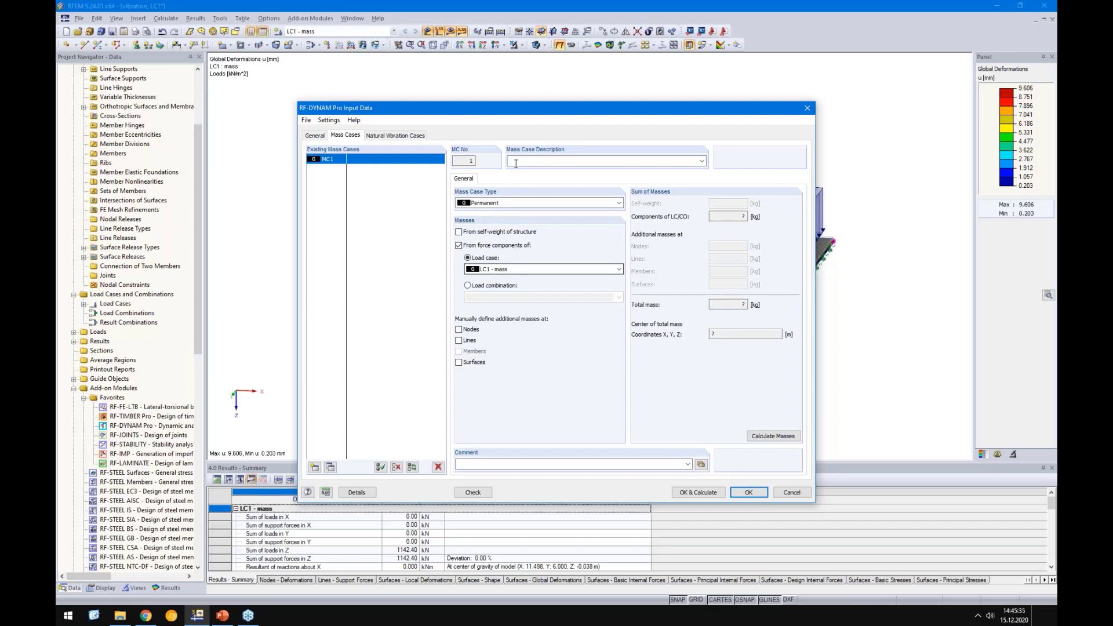
Restrict the acting masses of natural vibration case NVC1 to the Z direction and run the calculation
click(398, 137)
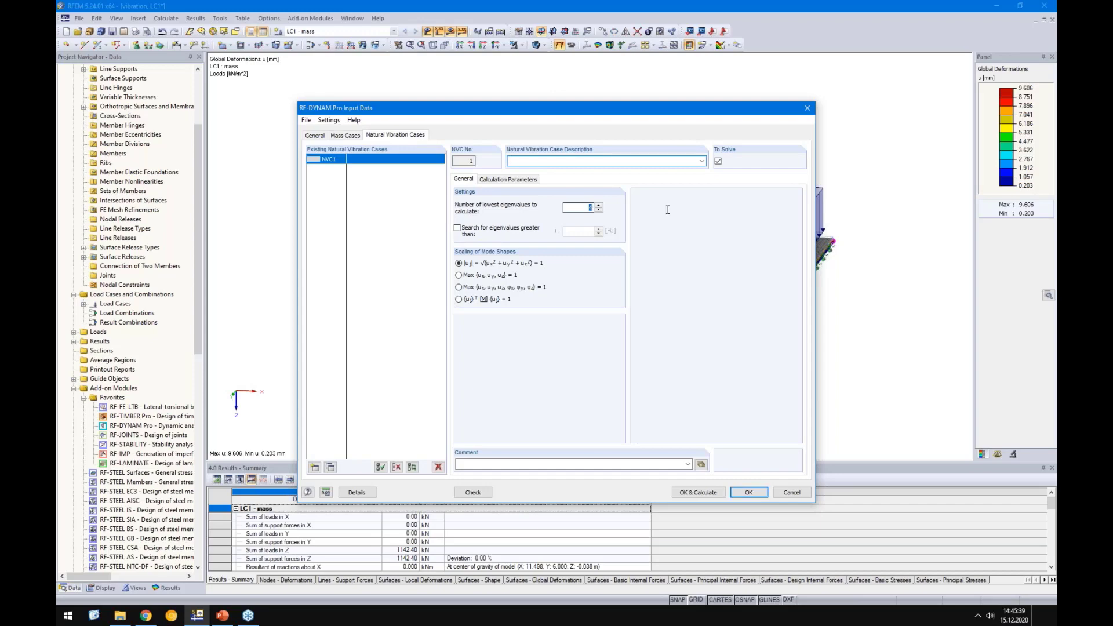
click(509, 180)
click(460, 276)
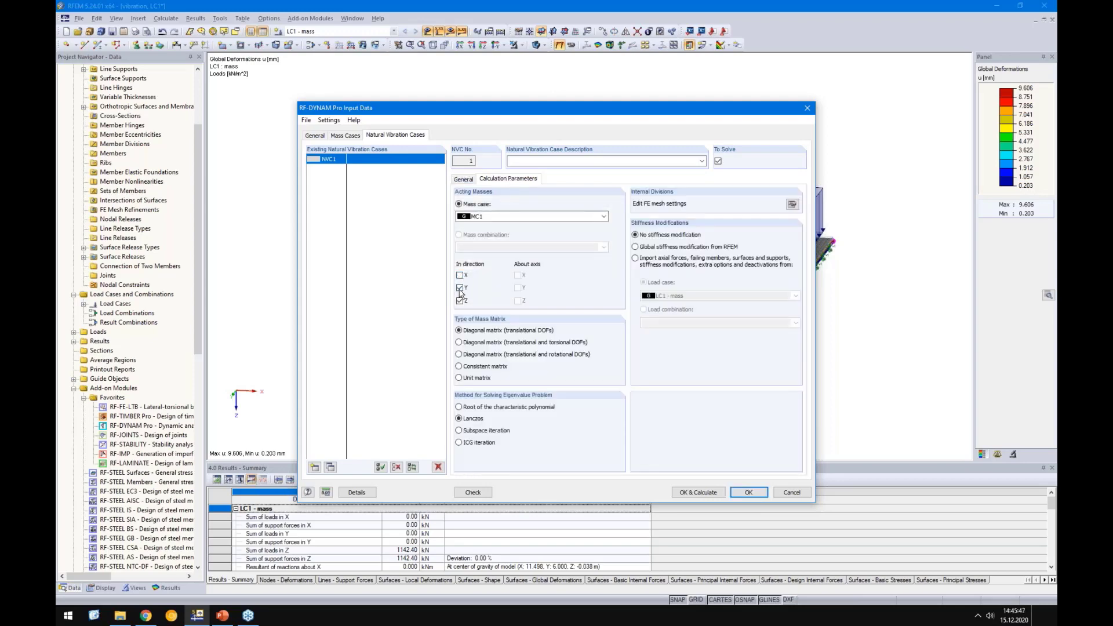
click(459, 289)
click(683, 493)
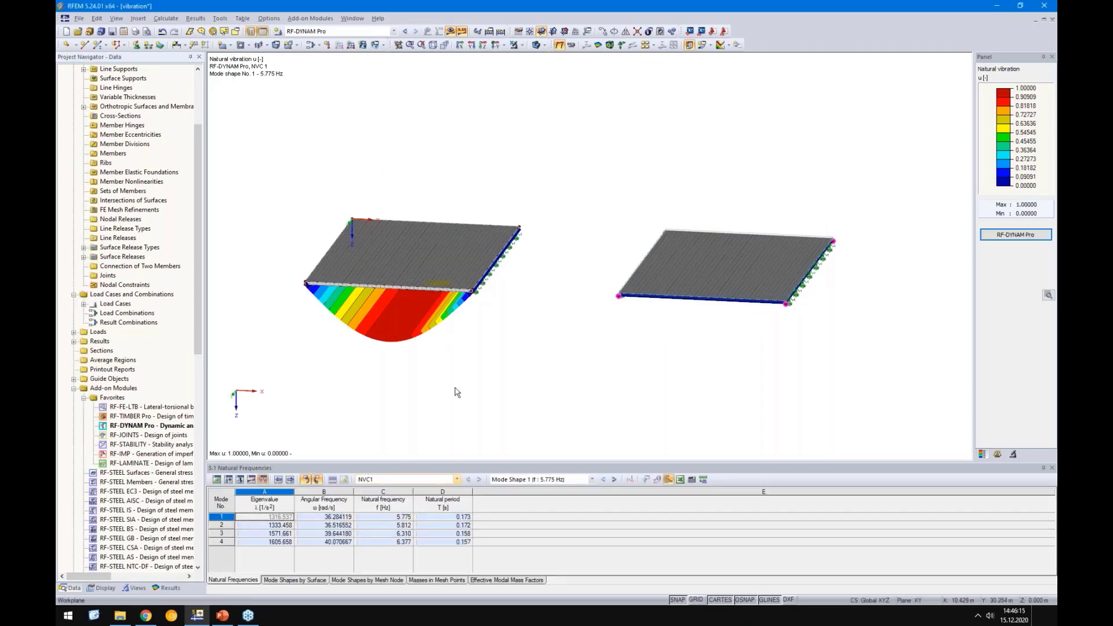
Display mode shapes 1 and 2 of NVC1 alternately to compare the natural frequencies of the two floor variants
middle_drag(429, 383, 453, 366)
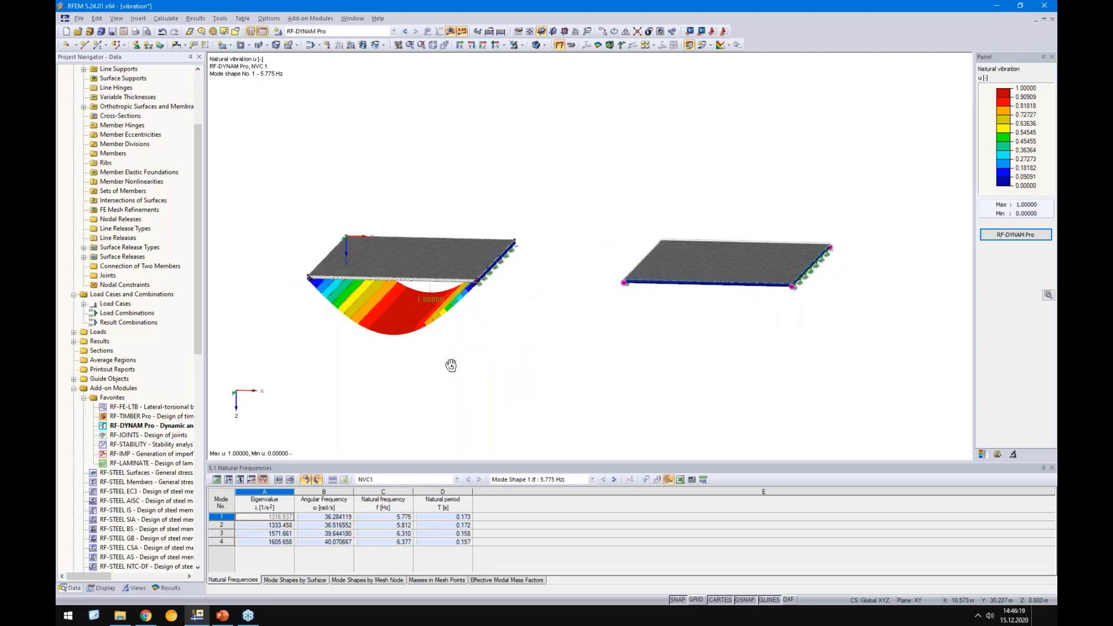
right_click(455, 365)
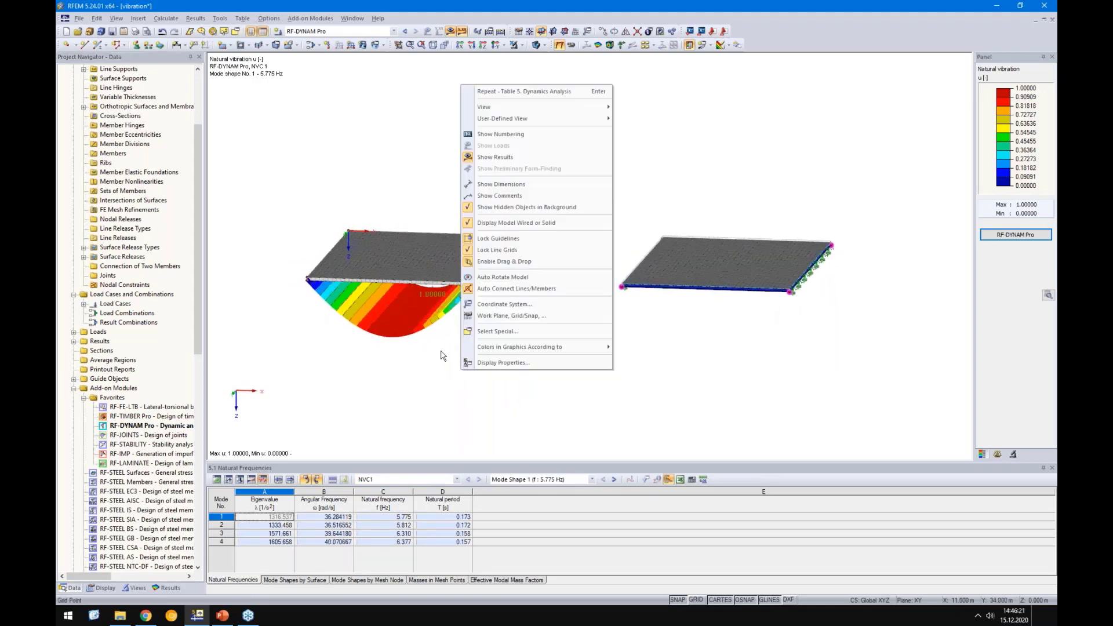
click(429, 381)
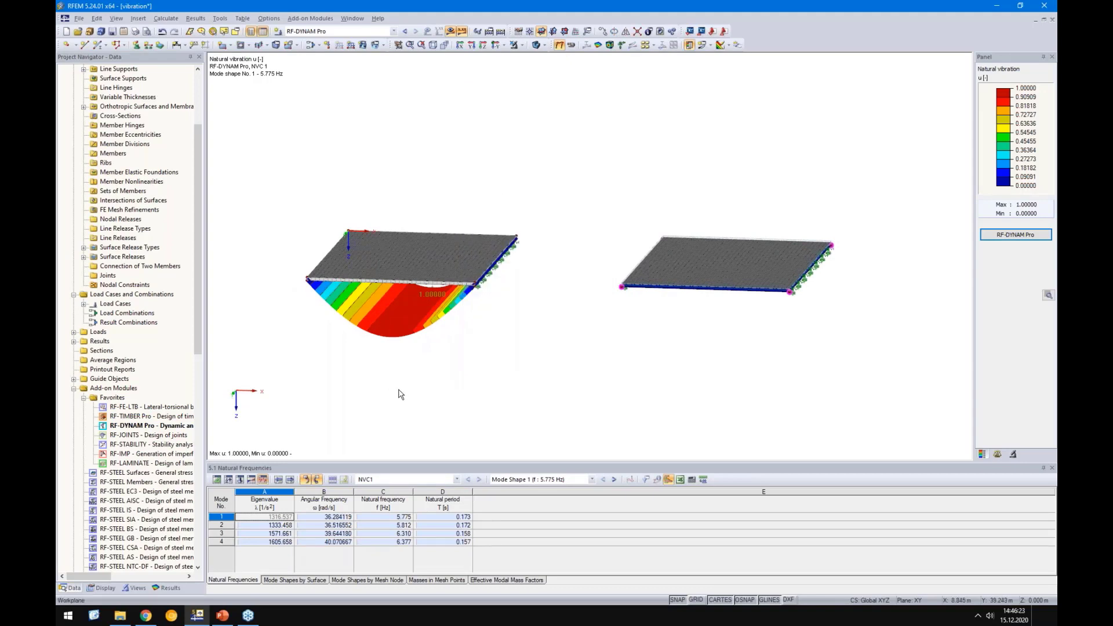
click(614, 479)
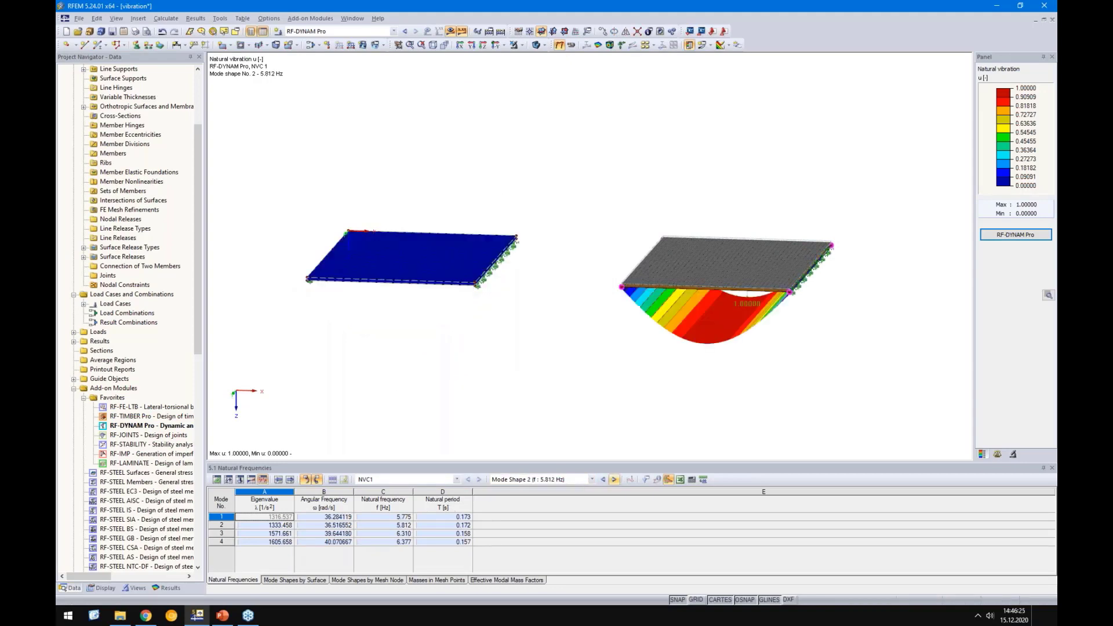
click(391, 518)
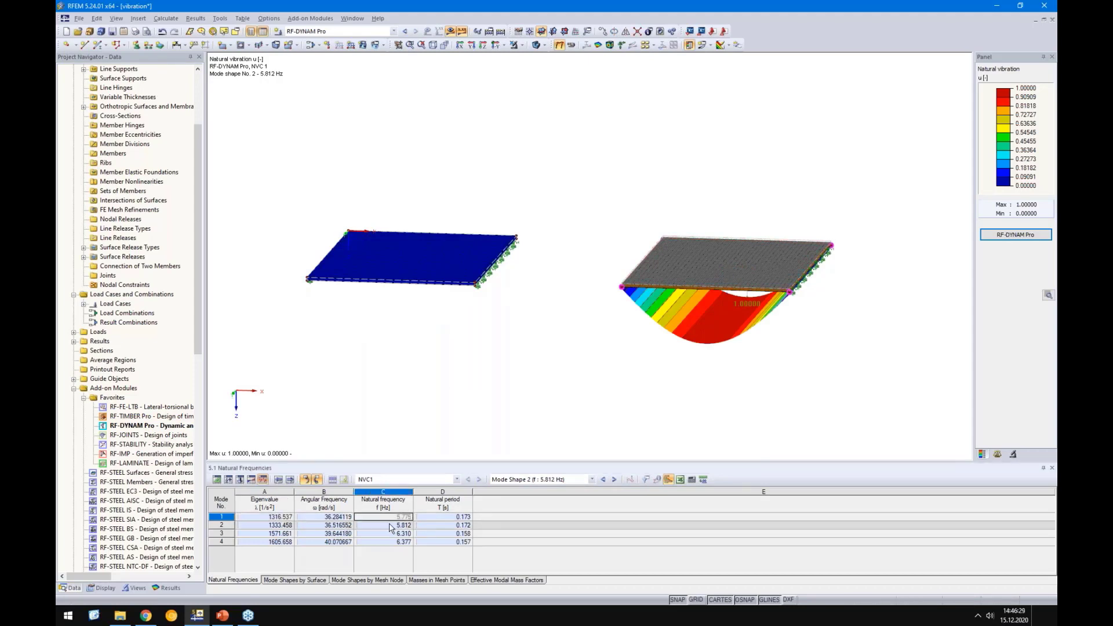
click(392, 525)
click(393, 518)
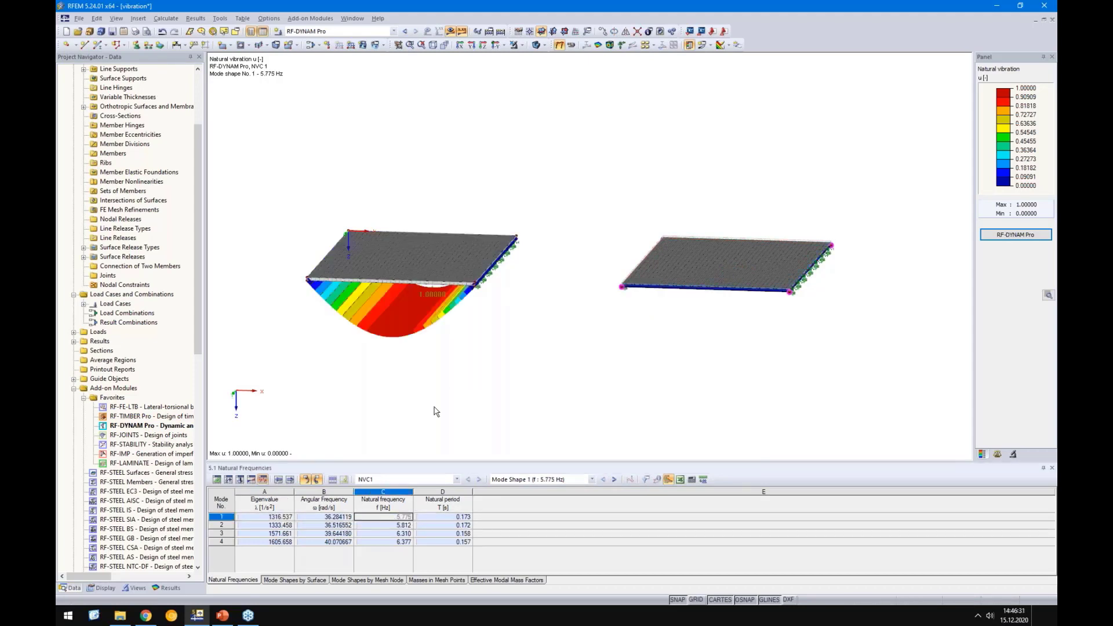
click(406, 525)
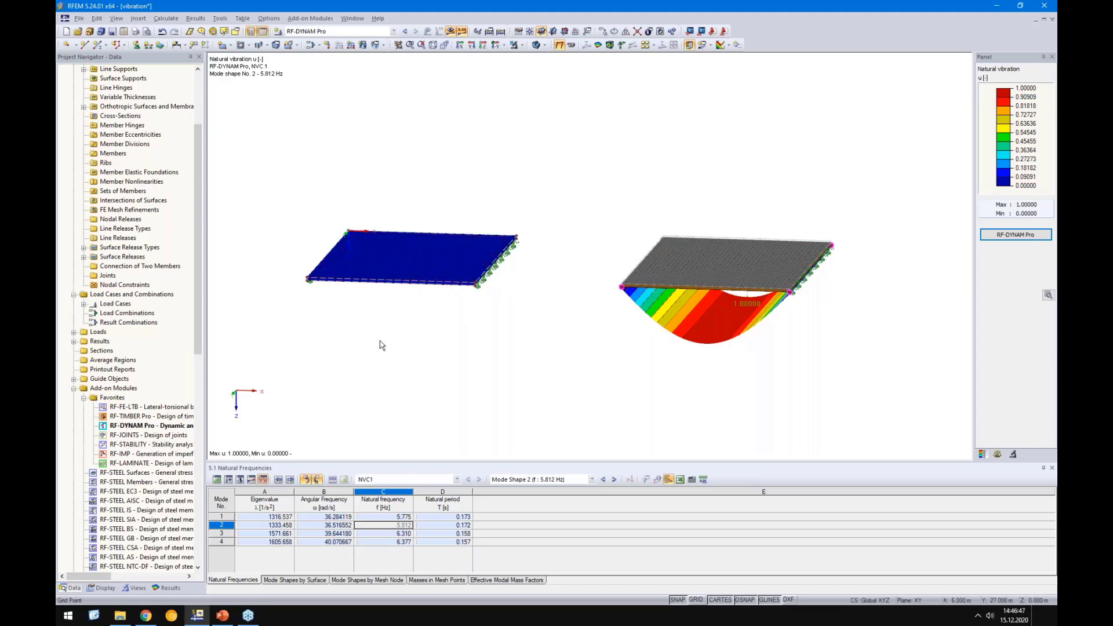
Compare the first two natural frequencies, view mode shape 3, and return to mode shape 1
drag(382, 516, 374, 528)
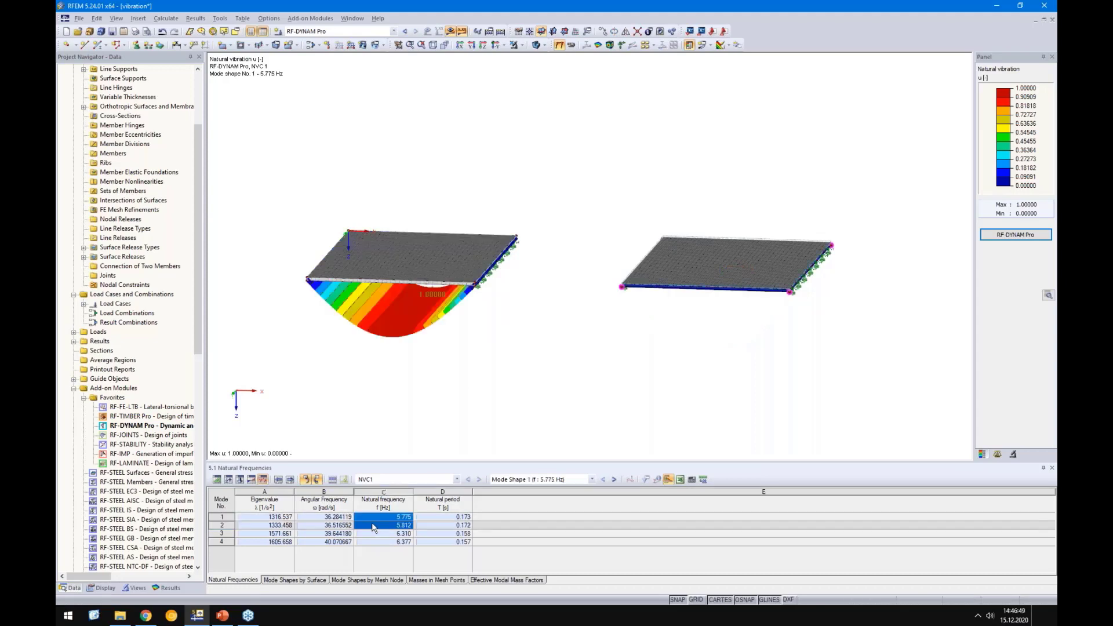
click(384, 534)
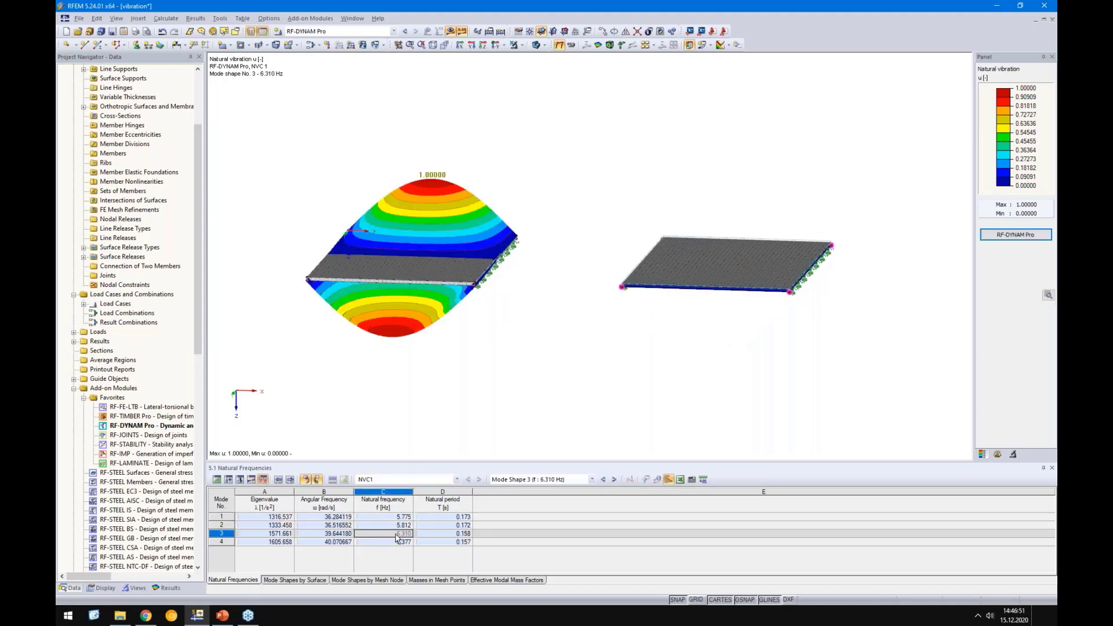
ctrl+middle_drag(542, 330, 494, 400)
key(Up)
key(Up)
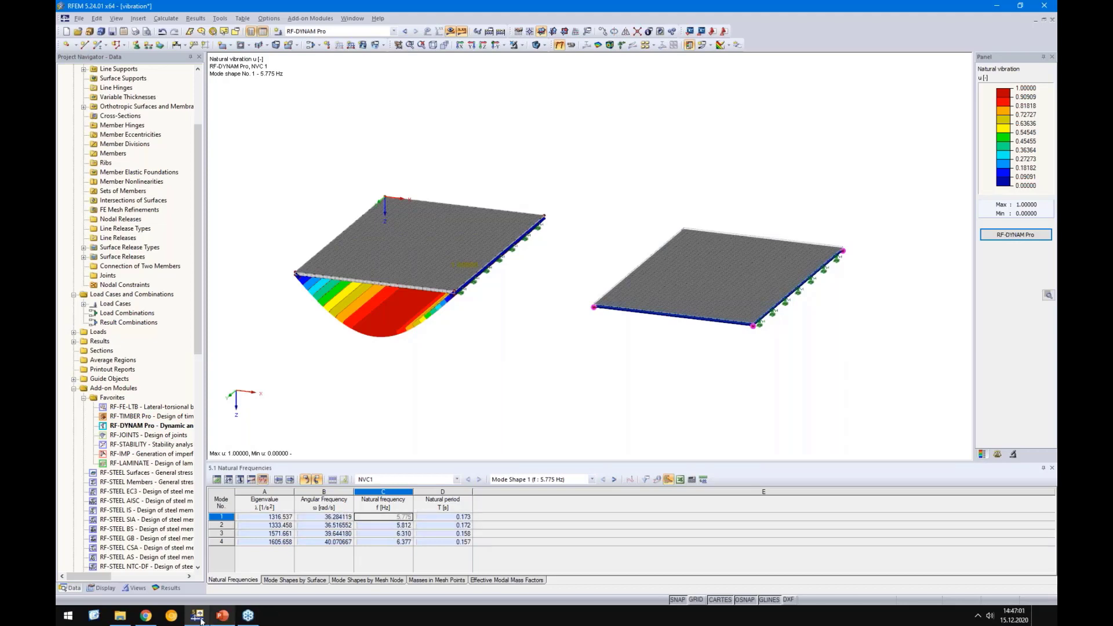
Check the stiffness design on the PowerPoint slide, and in RFEM create load case LC2 with the description "unit load"
click(222, 616)
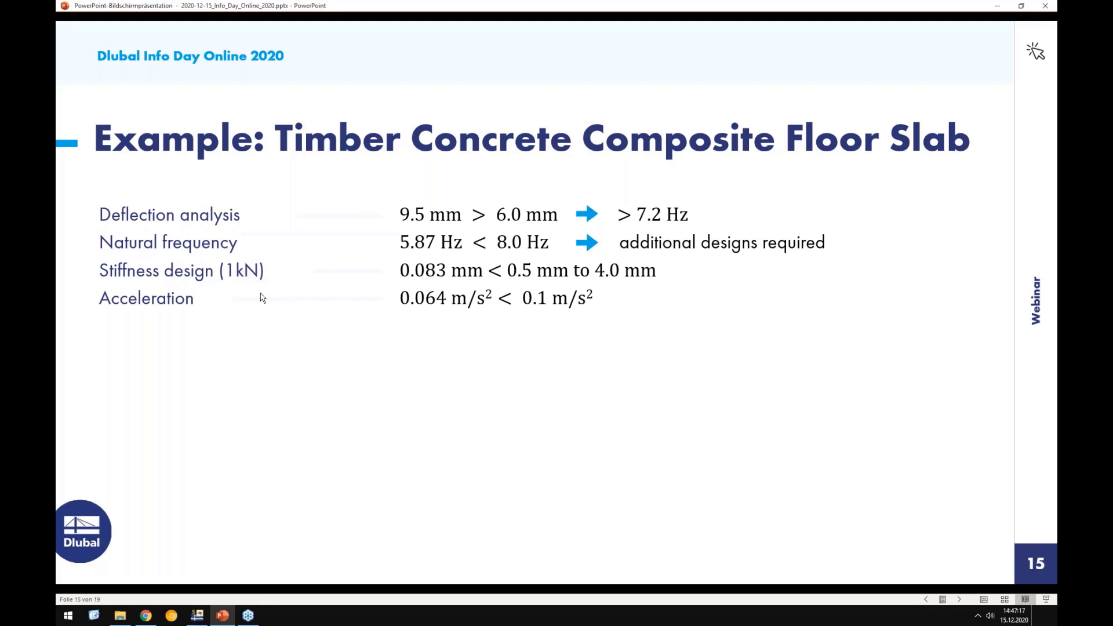
click(197, 615)
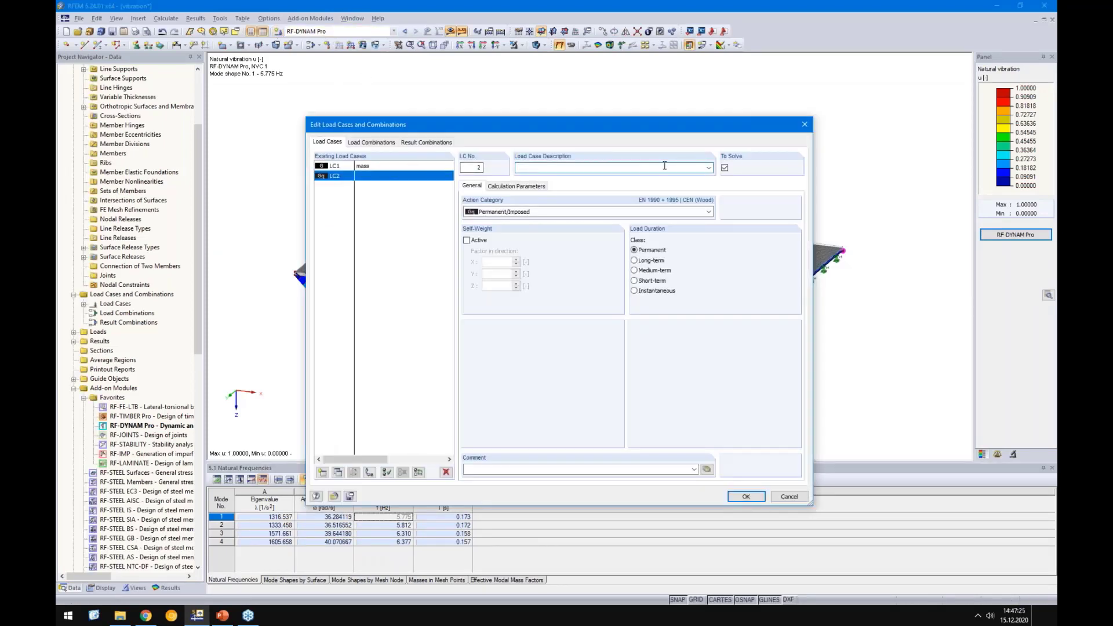
text(t load)
click(747, 496)
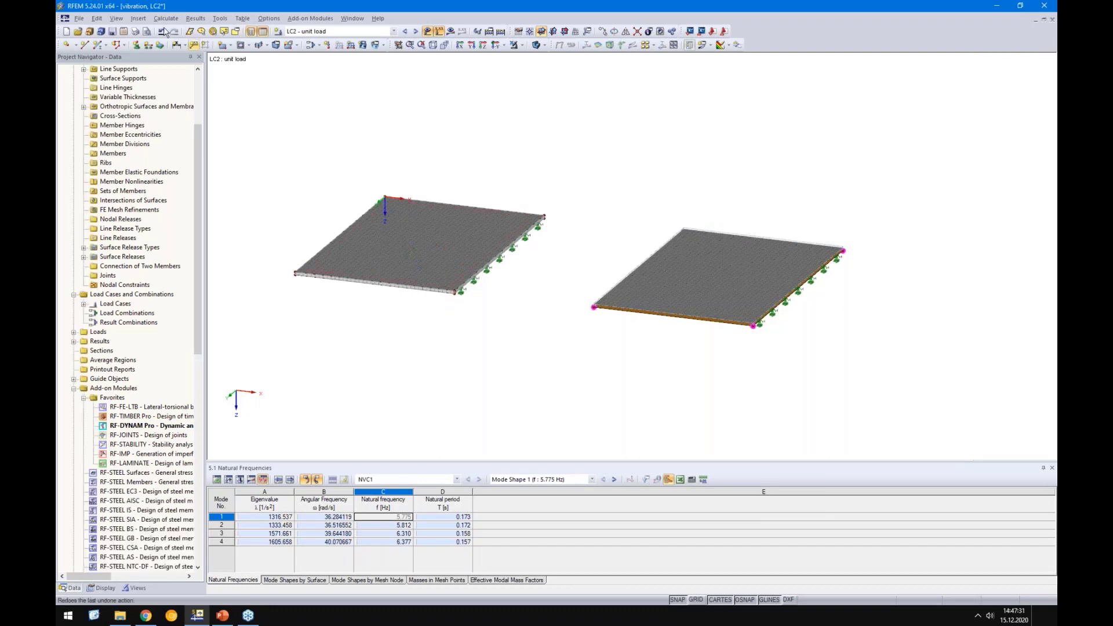
Insert a node at 50 % between two diagonally opposite corners of the first floor, accepting deletion of the results
click(75, 45)
click(82, 72)
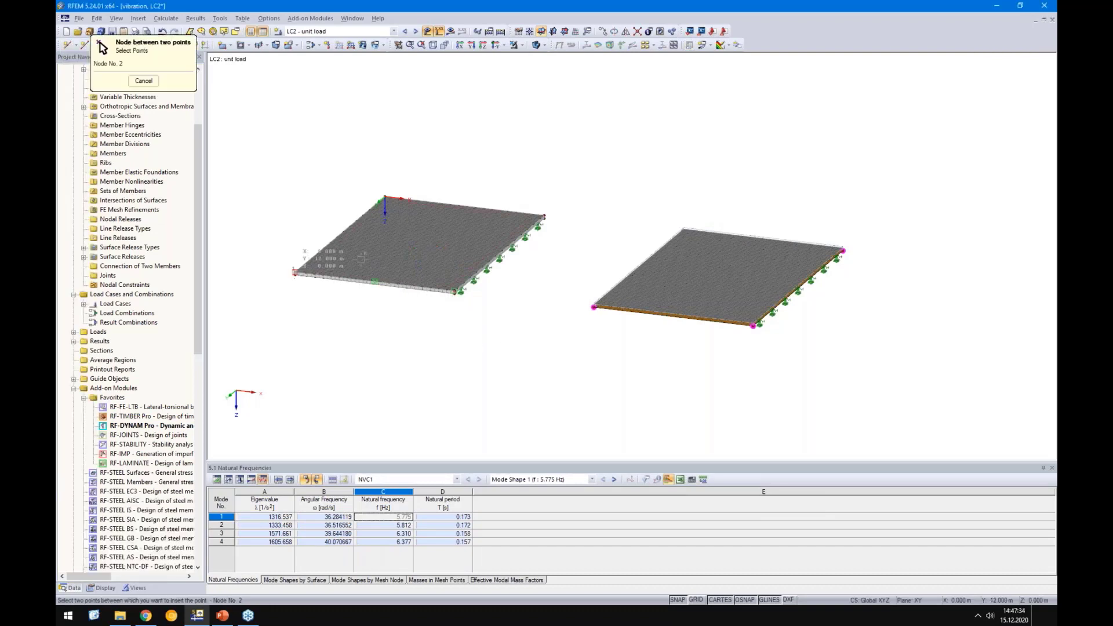
scroll(544, 217, up, 3)
click(544, 217)
click(630, 372)
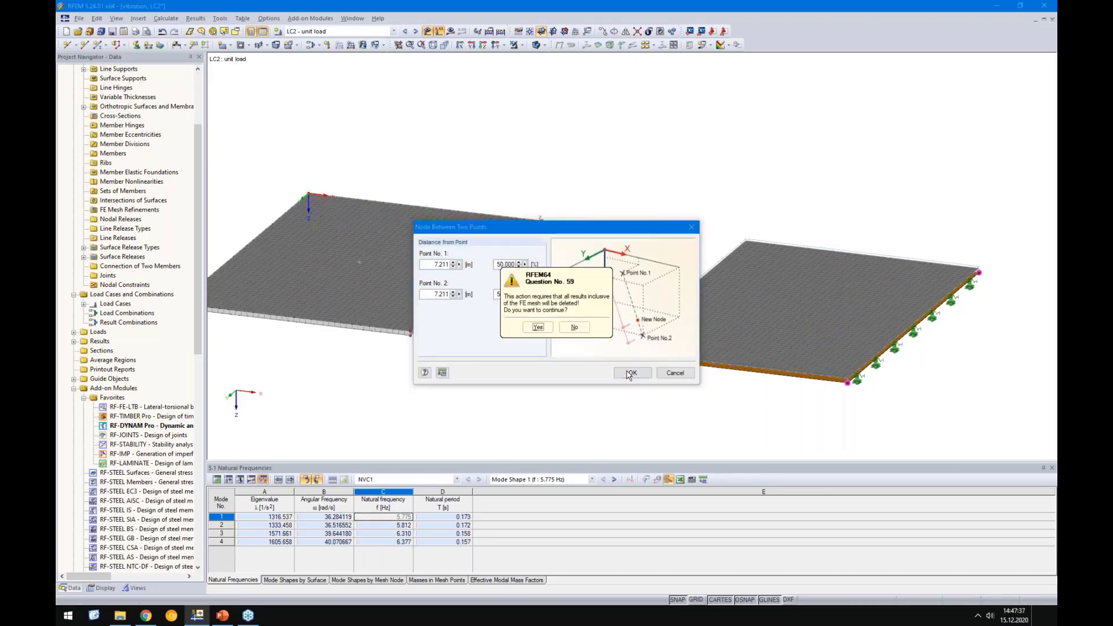
click(540, 353)
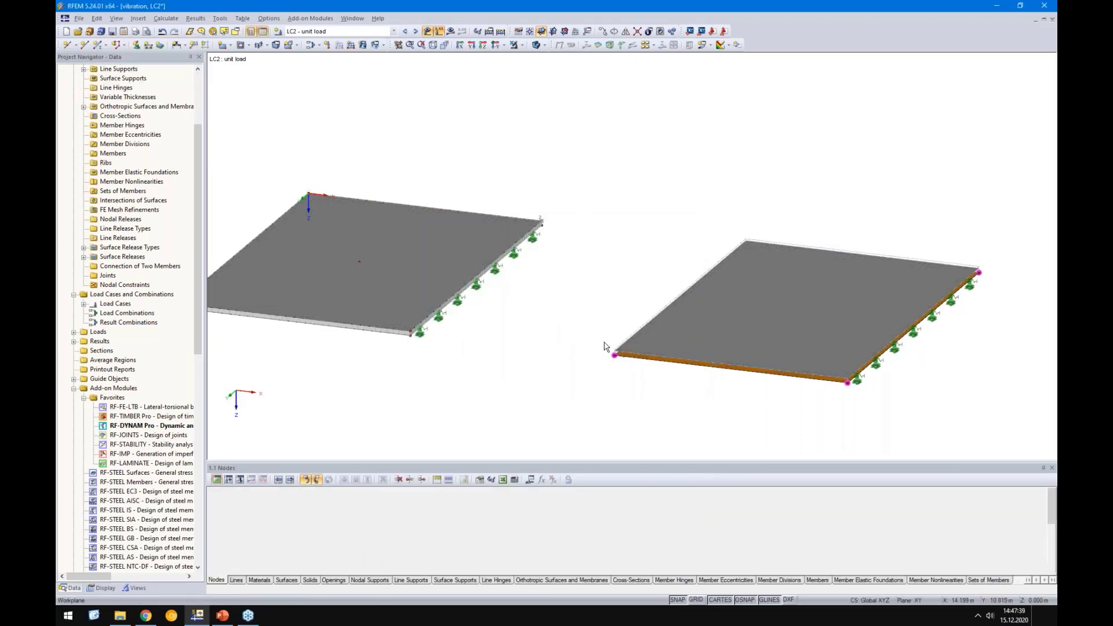
Insert a node midway between two diagonally opposite corners of the second floor
click(985, 271)
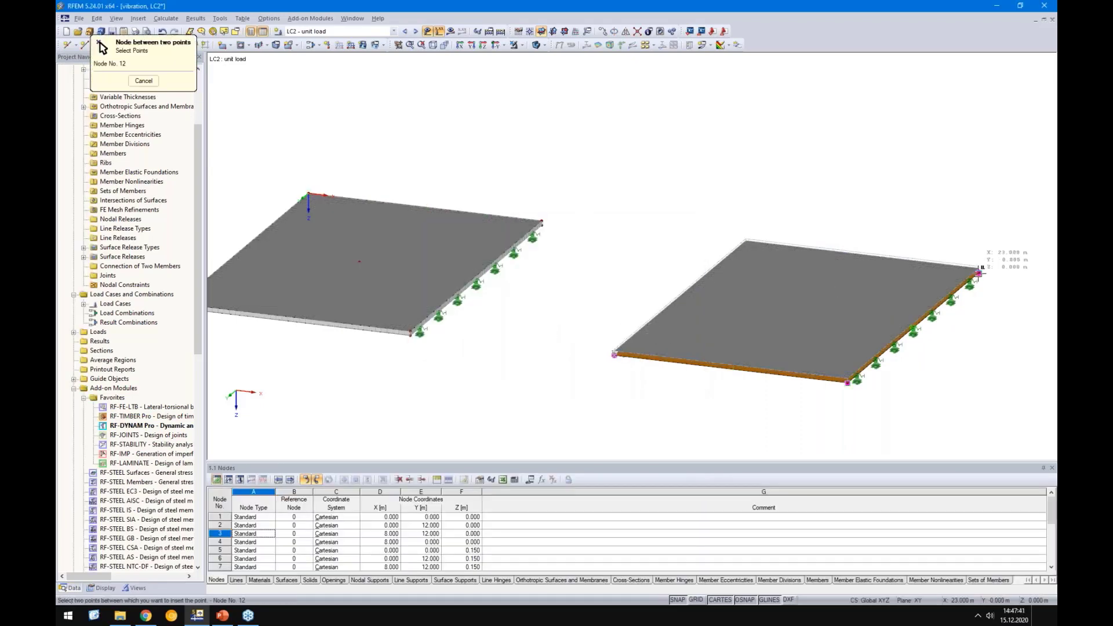
click(633, 373)
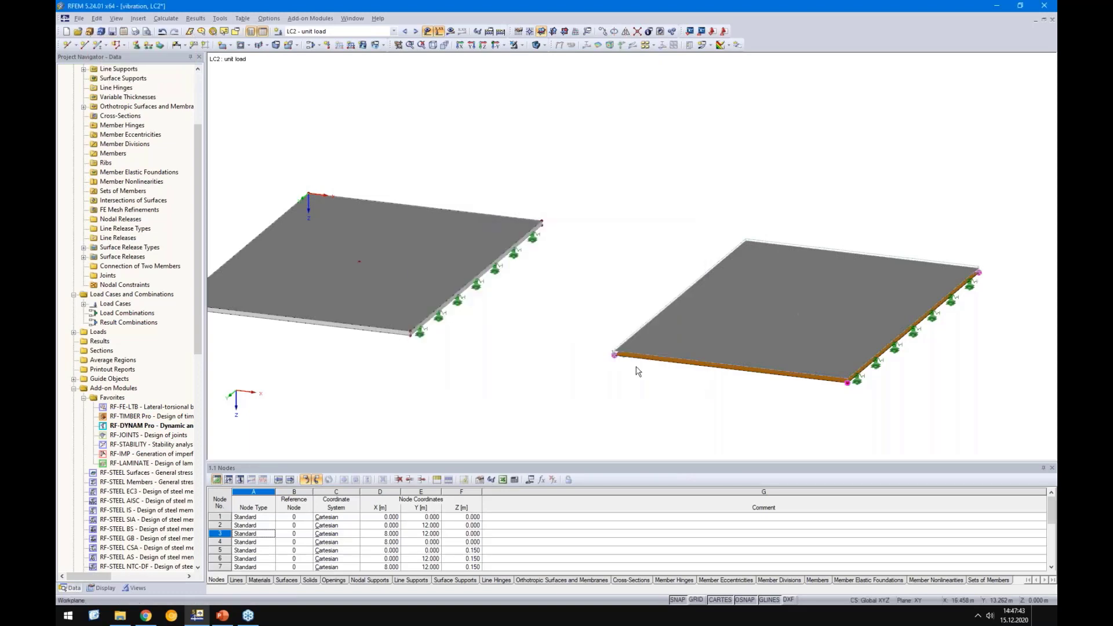
right_click(579, 294)
key(Escape)
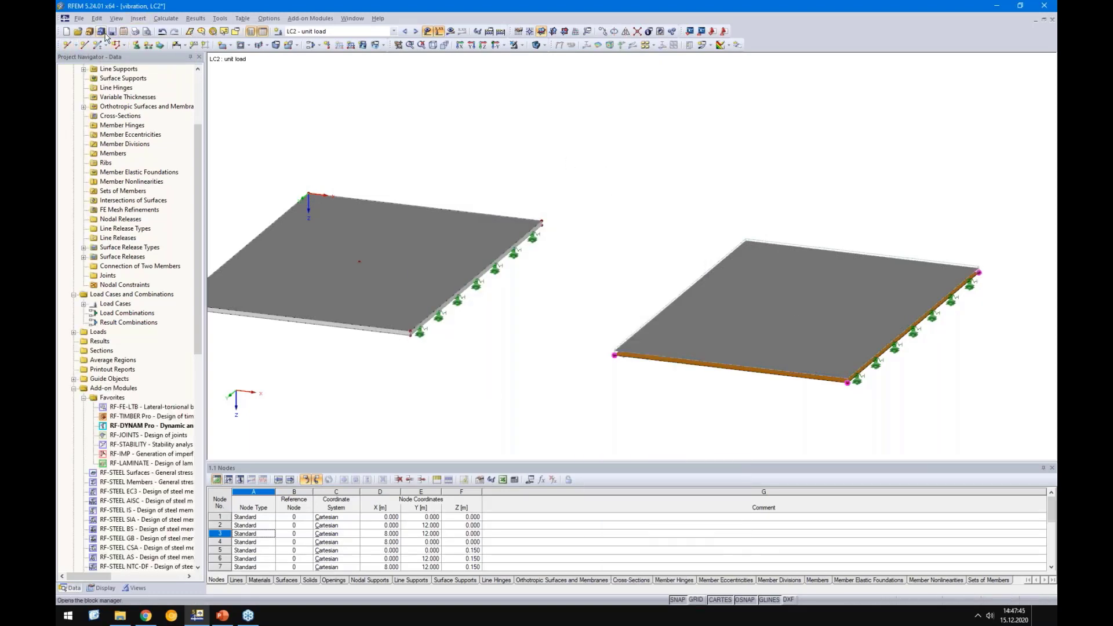
Apply a 1 kN vertical nodal load PZ to the centre nodes of both floors in load case LC2
click(327, 44)
click(368, 255)
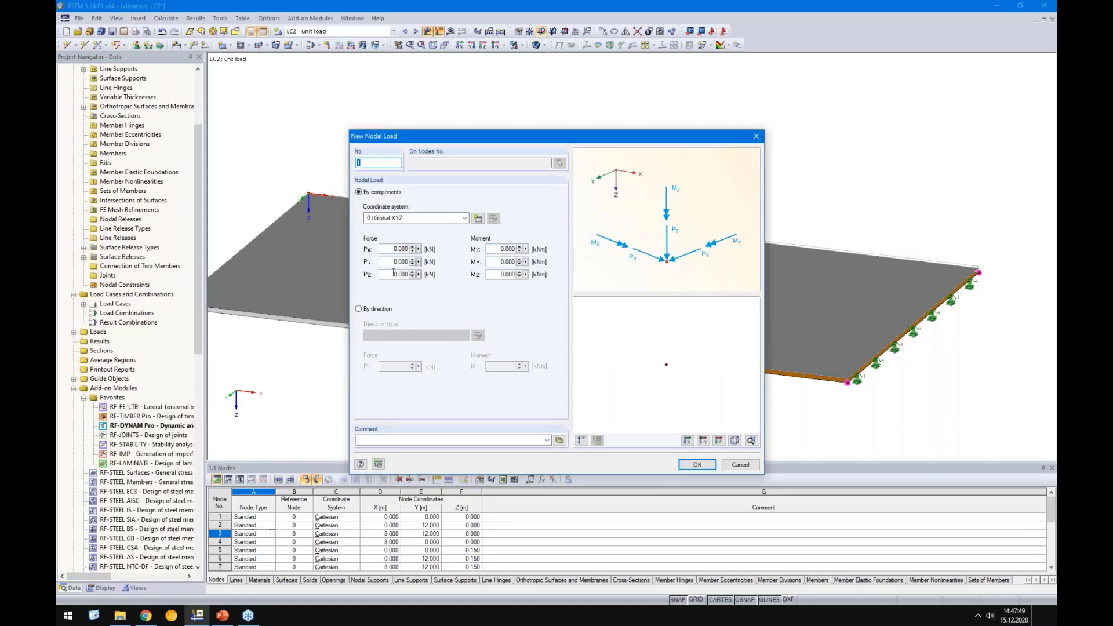
text(1)
click(708, 468)
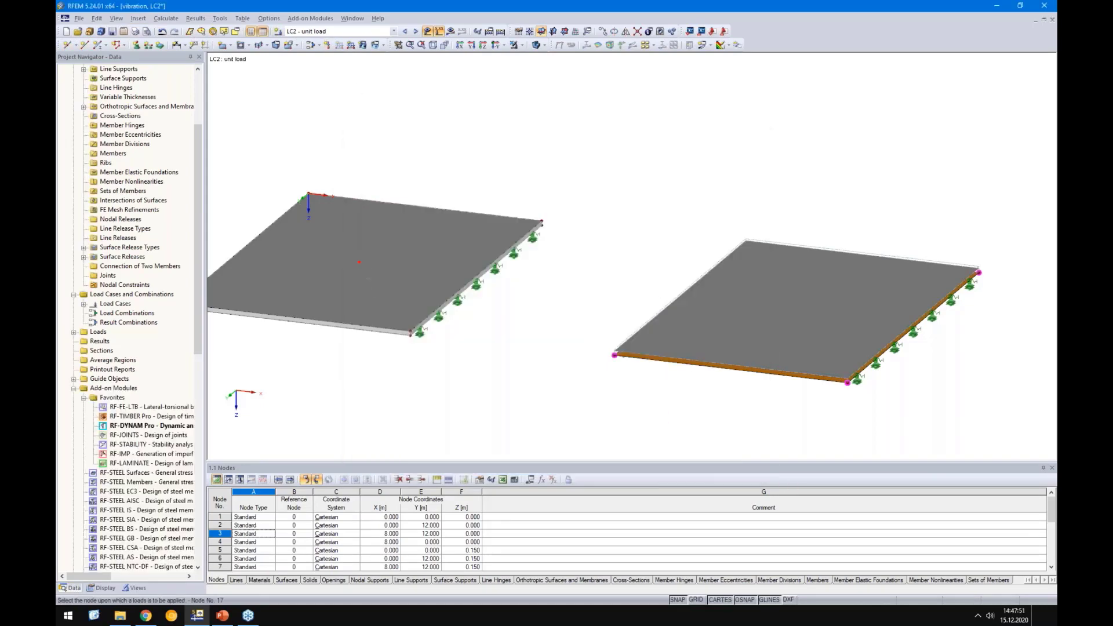
click(359, 262)
click(797, 313)
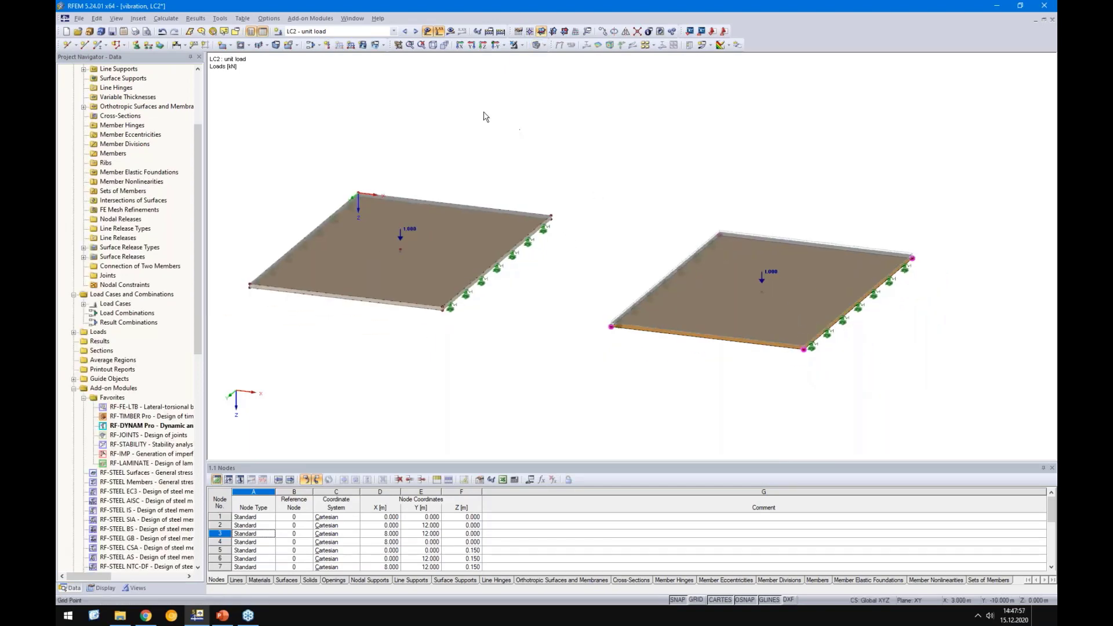
key(Escape)
Calculate LC2, examine the unit-load deformations of both floors from the side, and switch to the PowerPoint design summary
click(450, 31)
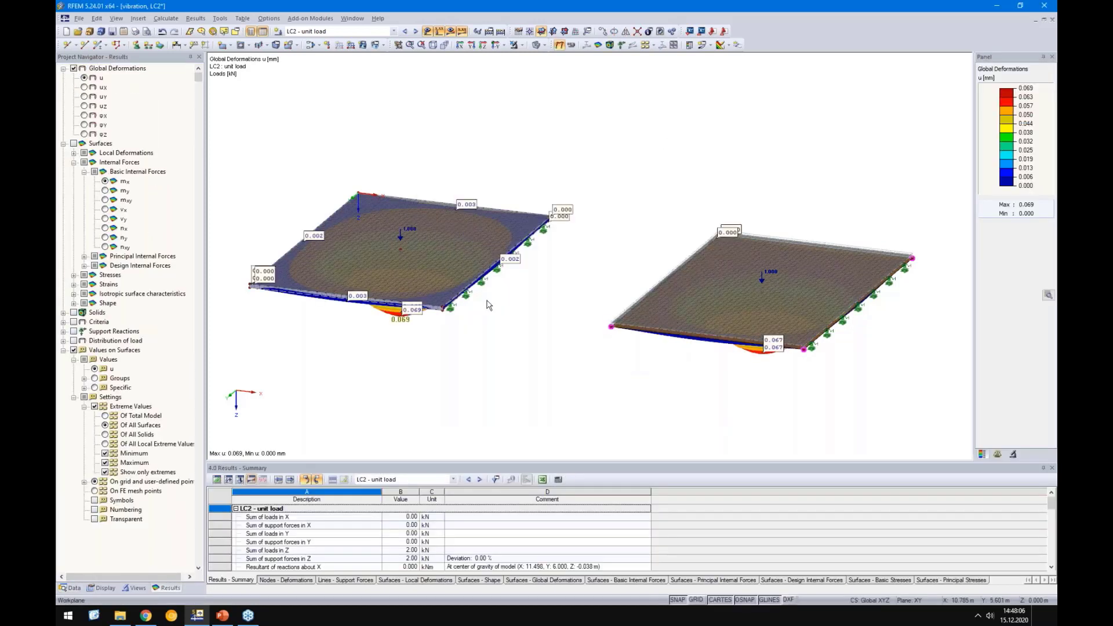
middle_drag(490, 298, 684, 331)
right_click(685, 330)
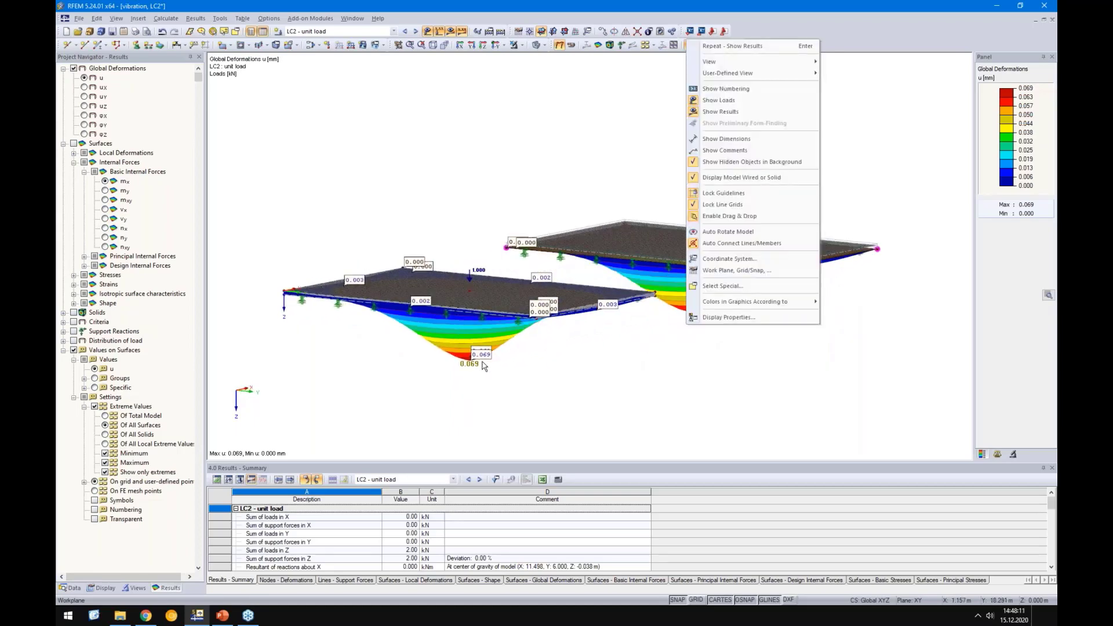
key(Escape)
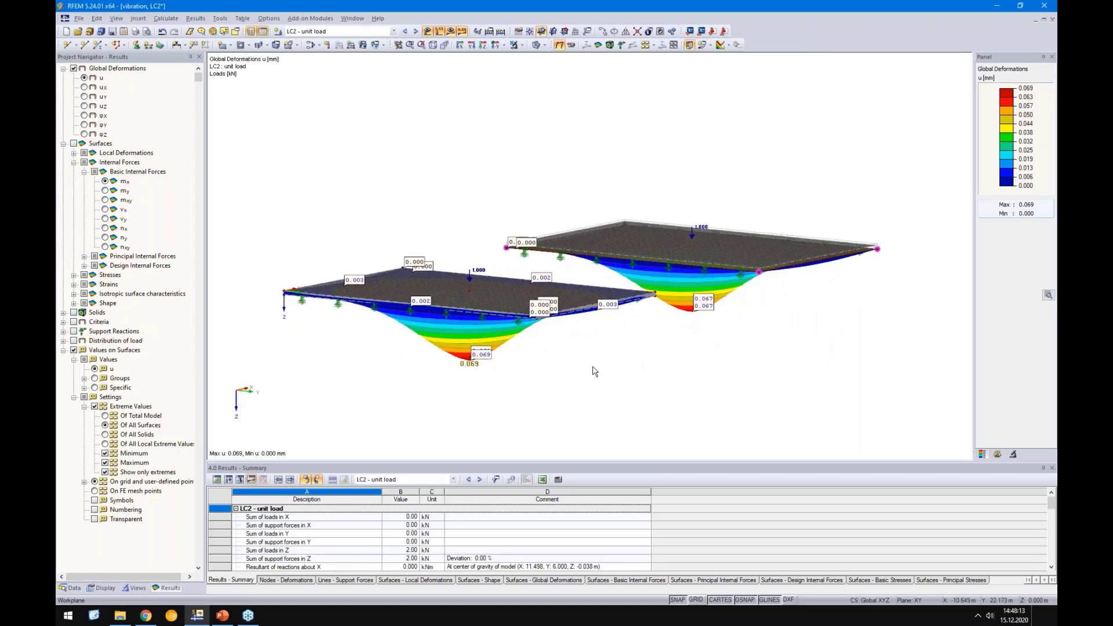
key(alt+Tab)
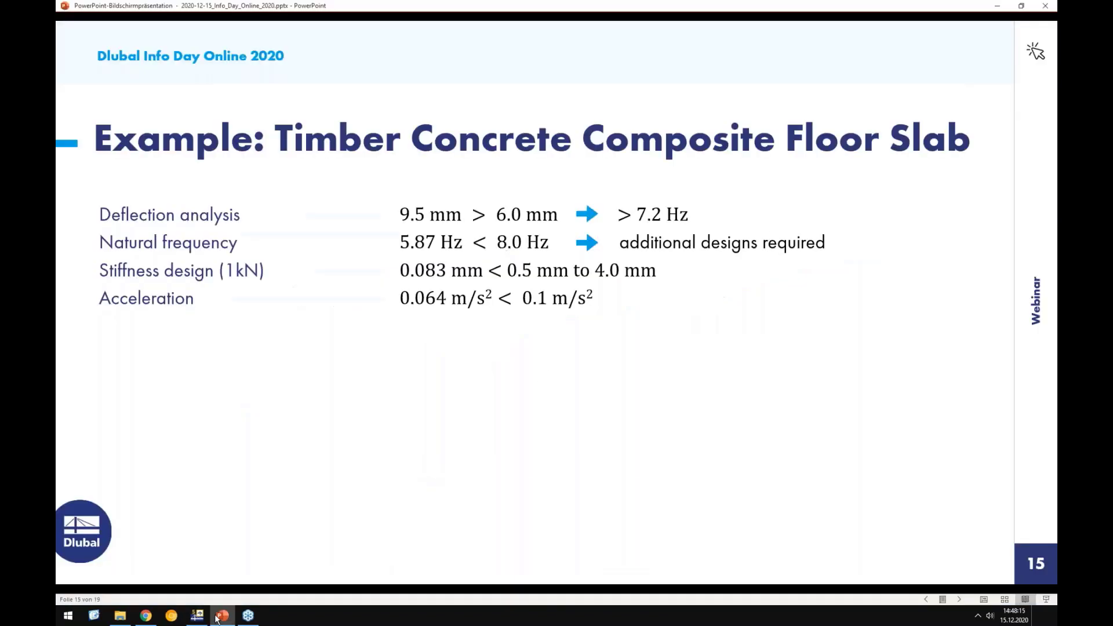
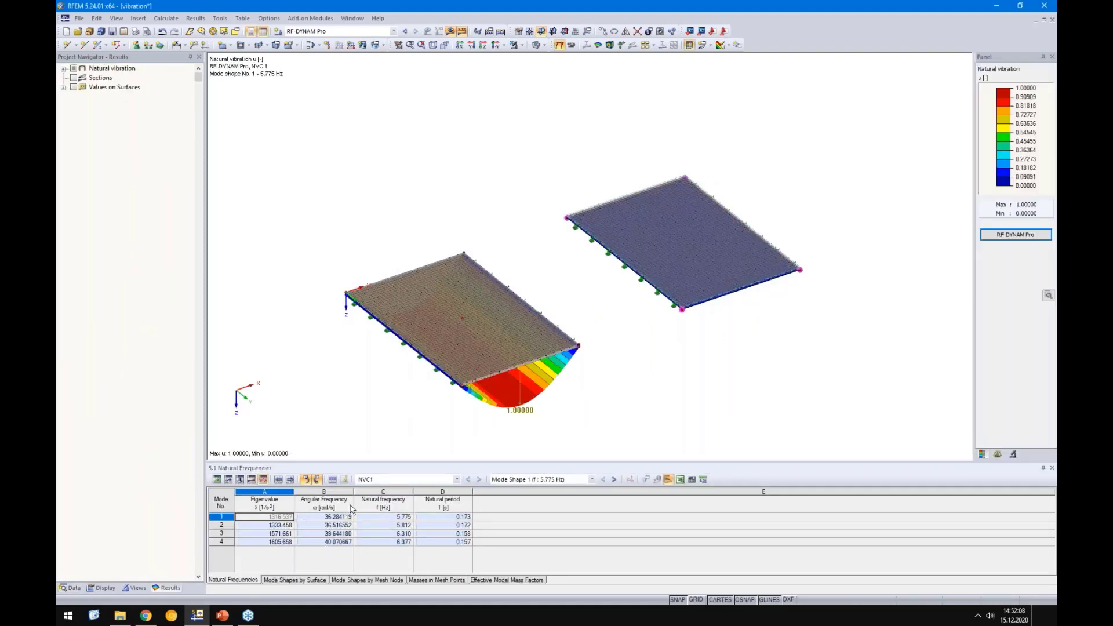
Copy the angular frequency of mode shape 1 from the natural frequencies results
click(325, 518)
right_click(329, 520)
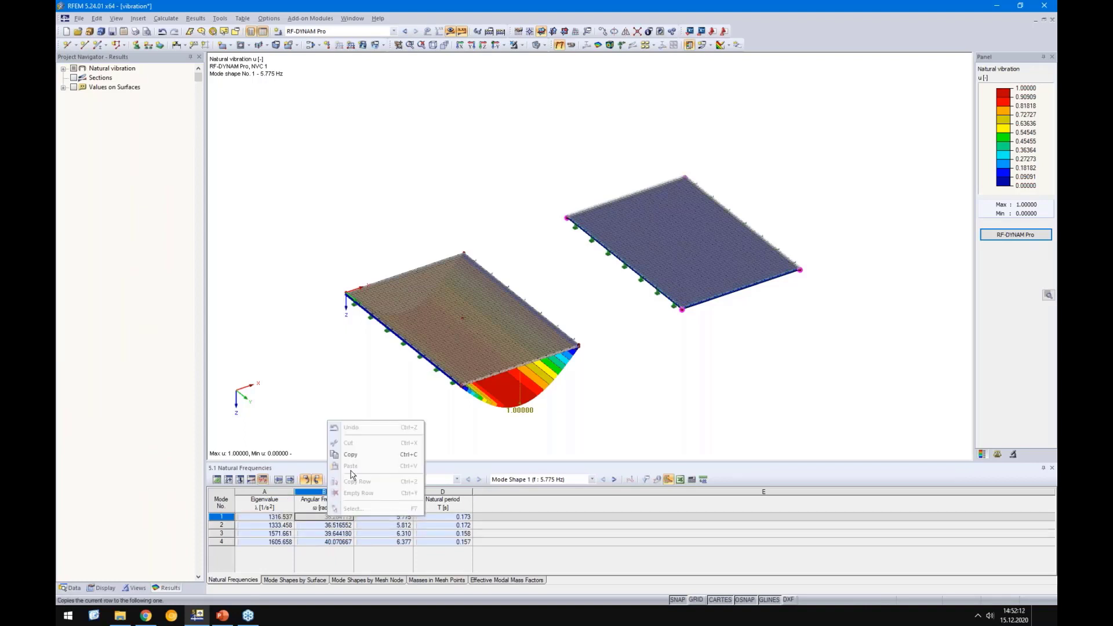
click(350, 454)
Activate linear time history analysis with time diagrams in RF-DYNAM Pro, and review the mass cases and natural vibration case NVC1
click(1050, 236)
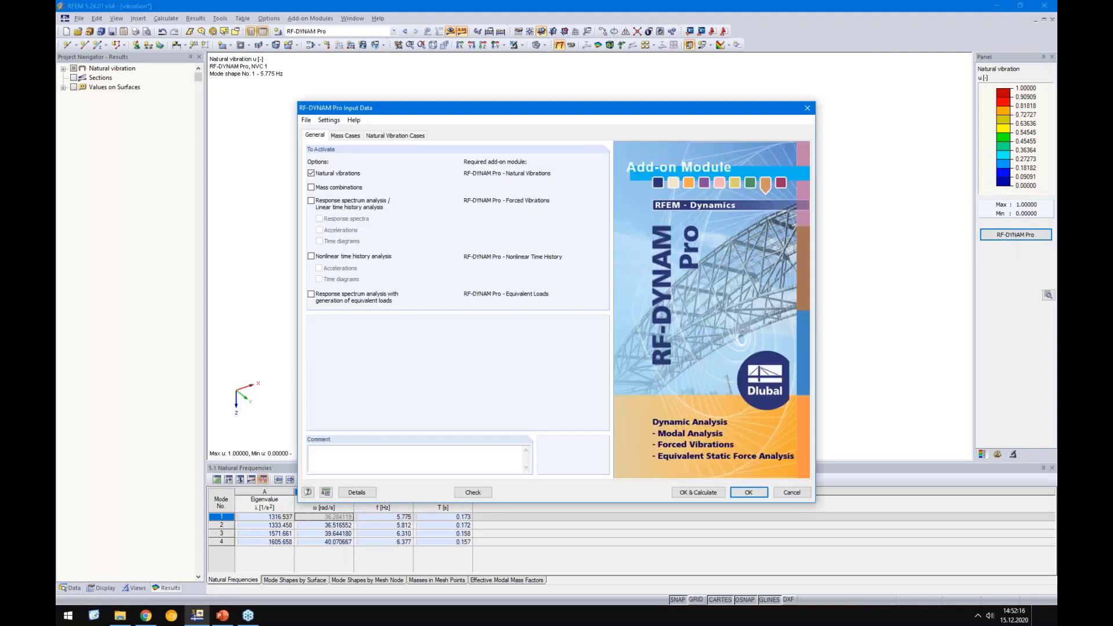
click(311, 201)
click(319, 242)
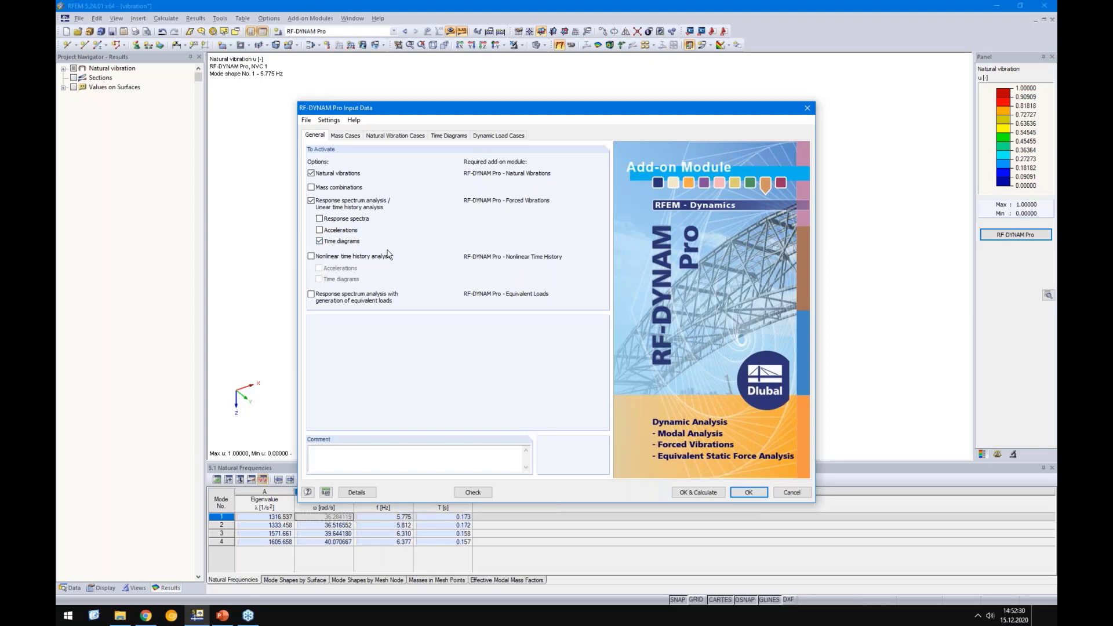
click(348, 137)
click(396, 136)
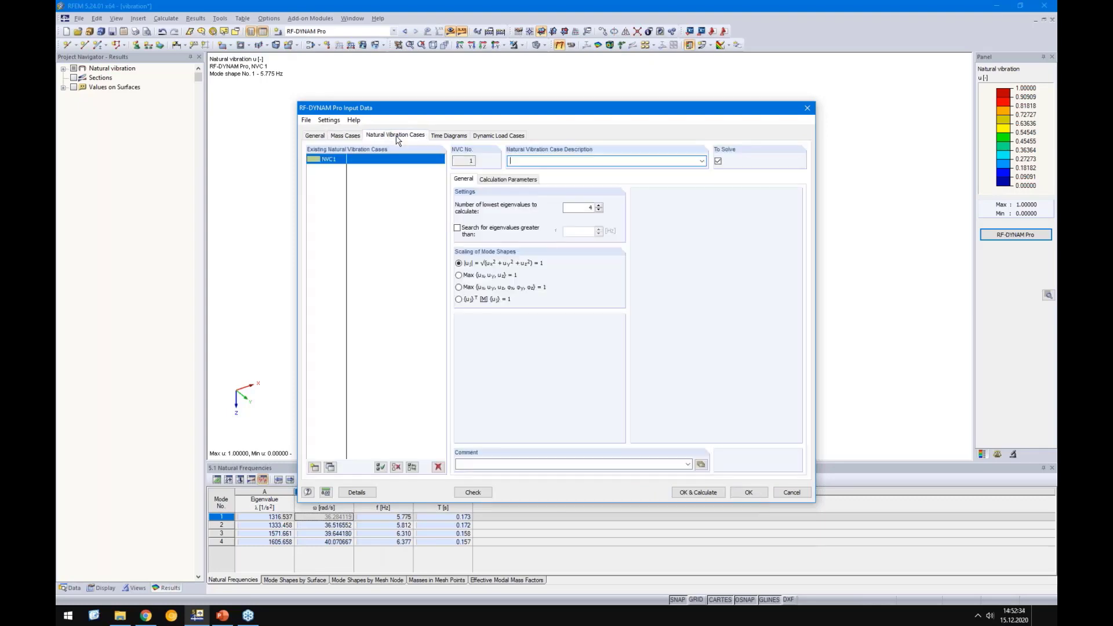
Set time diagram TD1 to the periodic type and describe it as "resonance check"
click(464, 137)
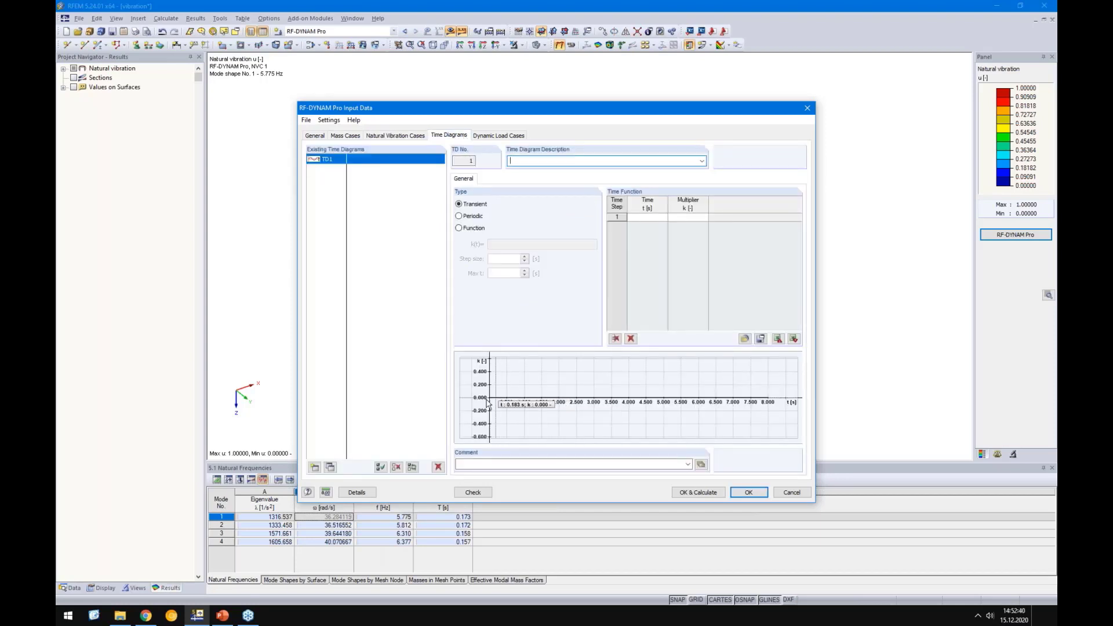
click(473, 217)
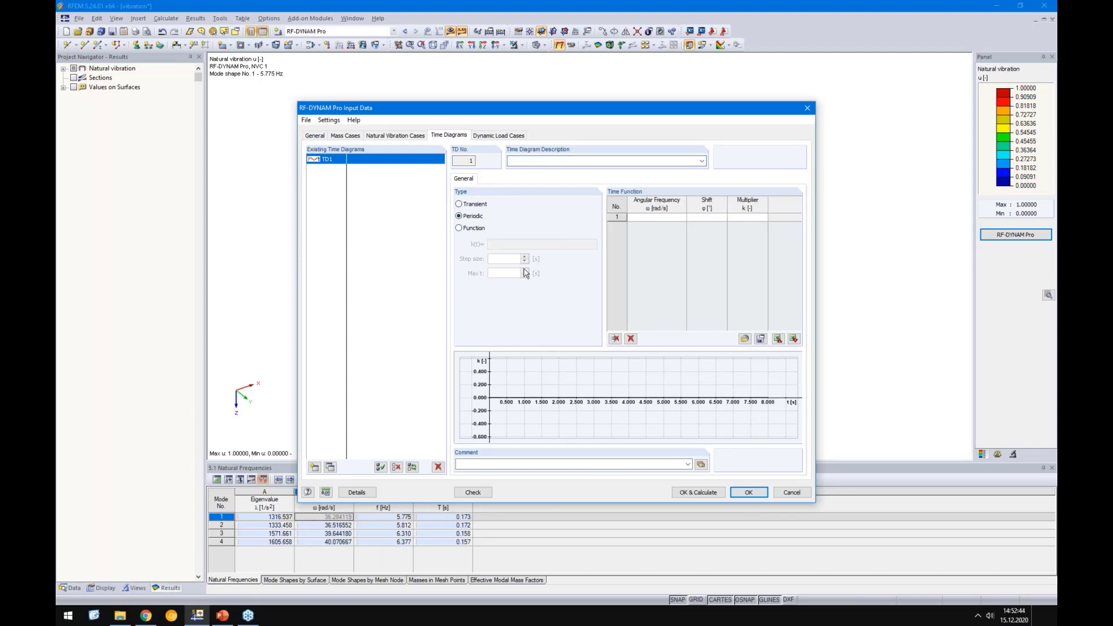
click(646, 219)
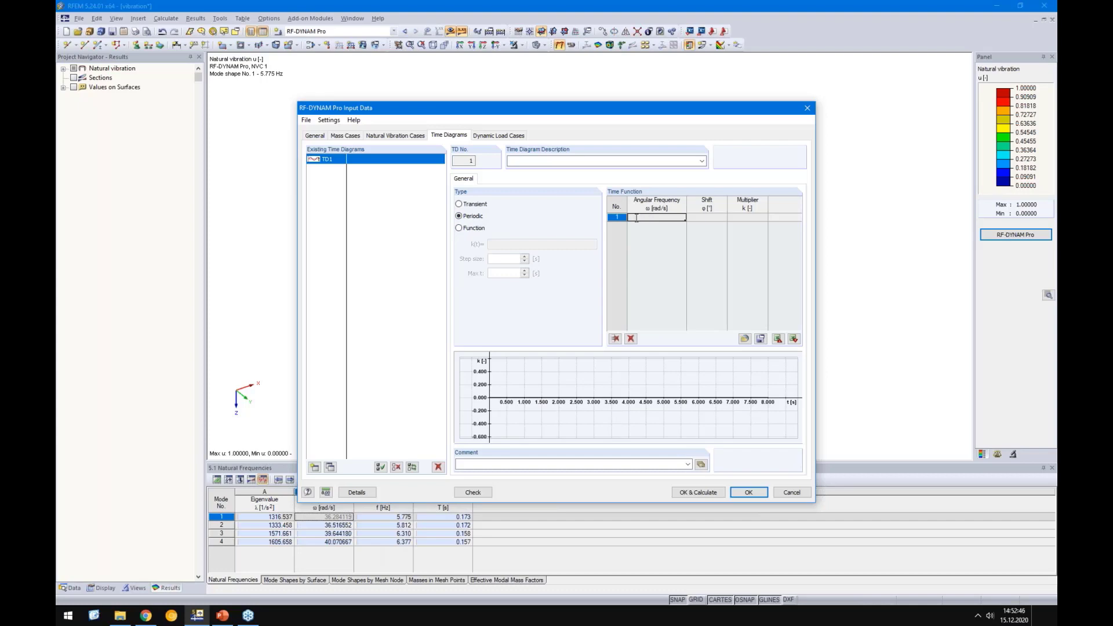
click(560, 161)
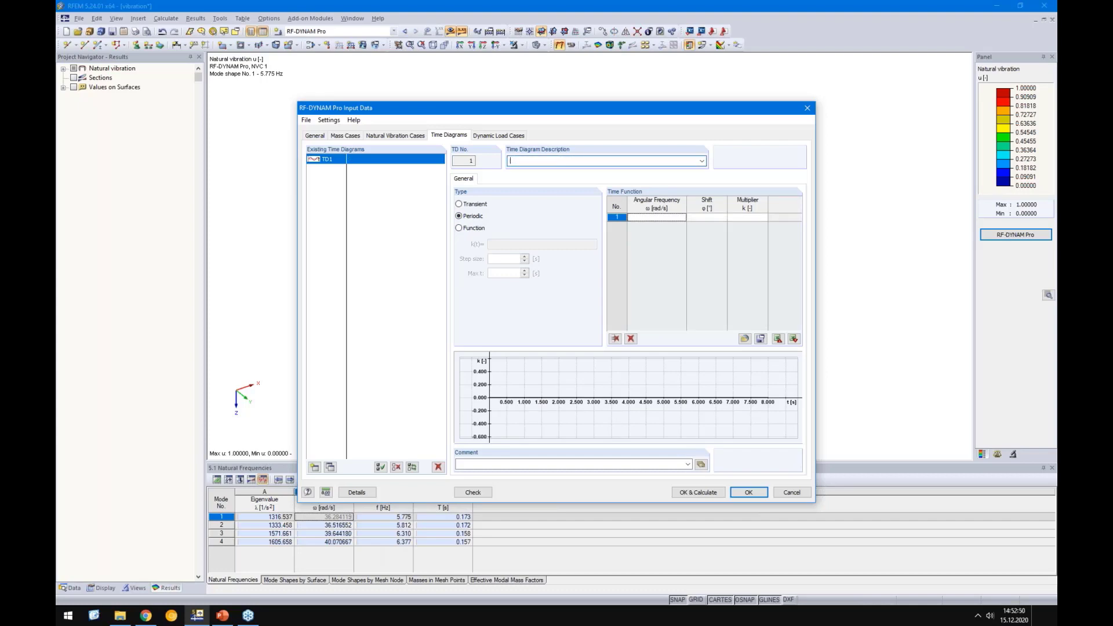
text(resonance check)
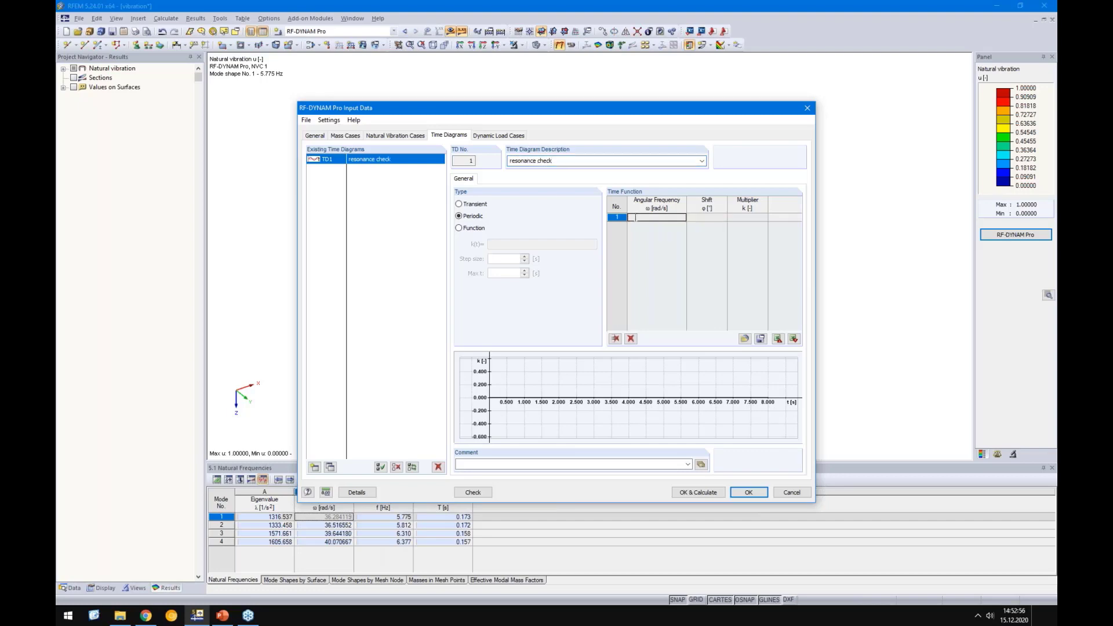
Paste the copied angular frequency into the first row of the TD1 time function, with shift 0 and multiplier 1
click(650, 219)
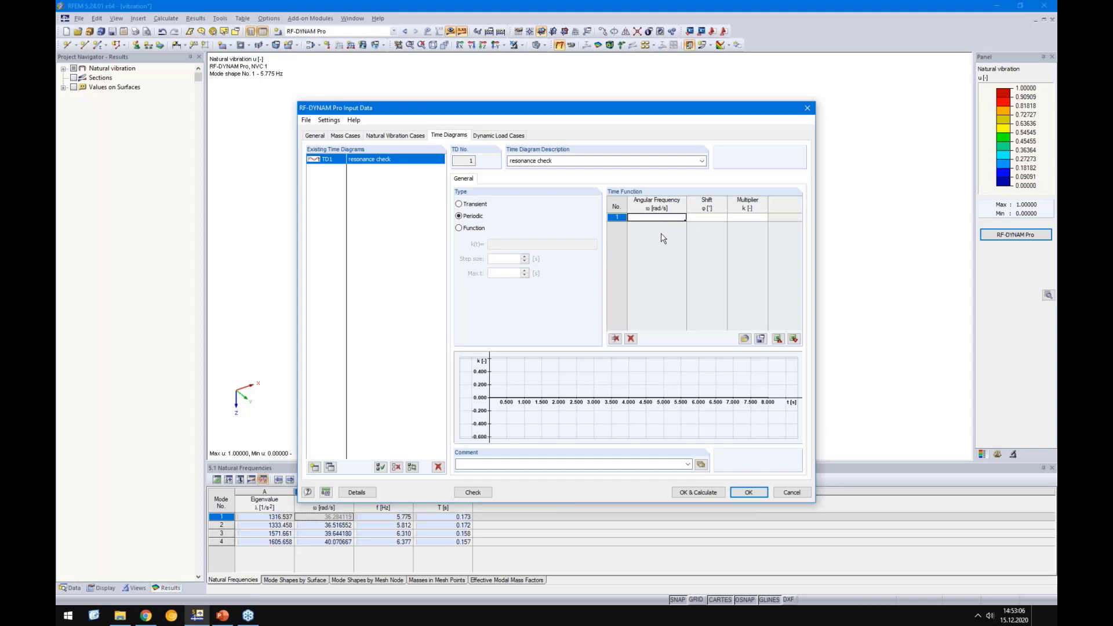
click(649, 216)
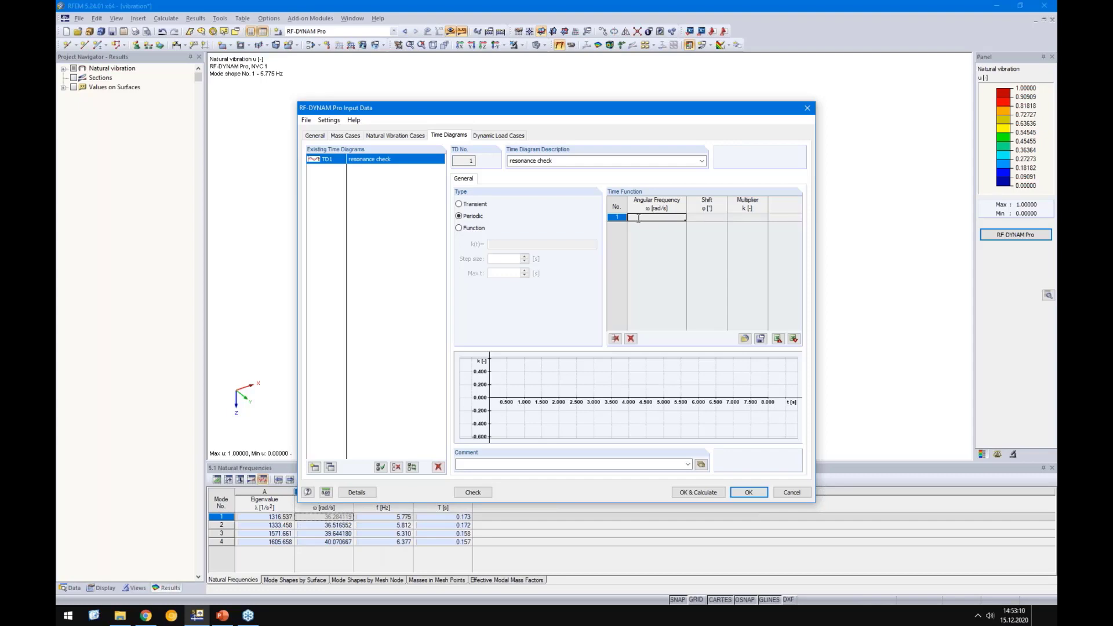
click(647, 217)
click(635, 217)
click(656, 217)
right_click(656, 217)
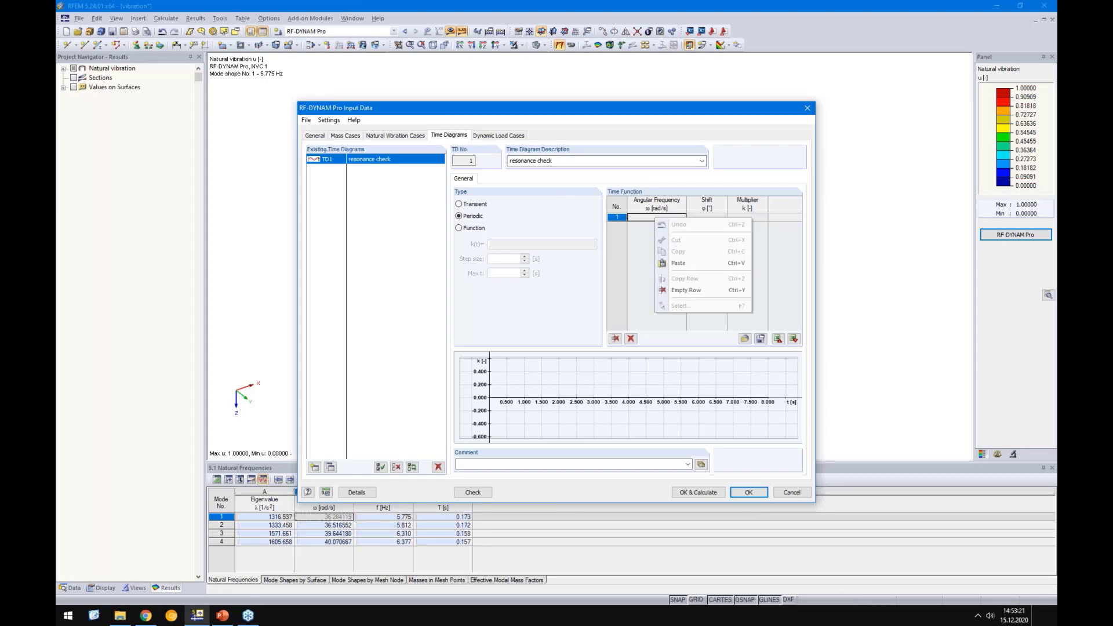
click(677, 263)
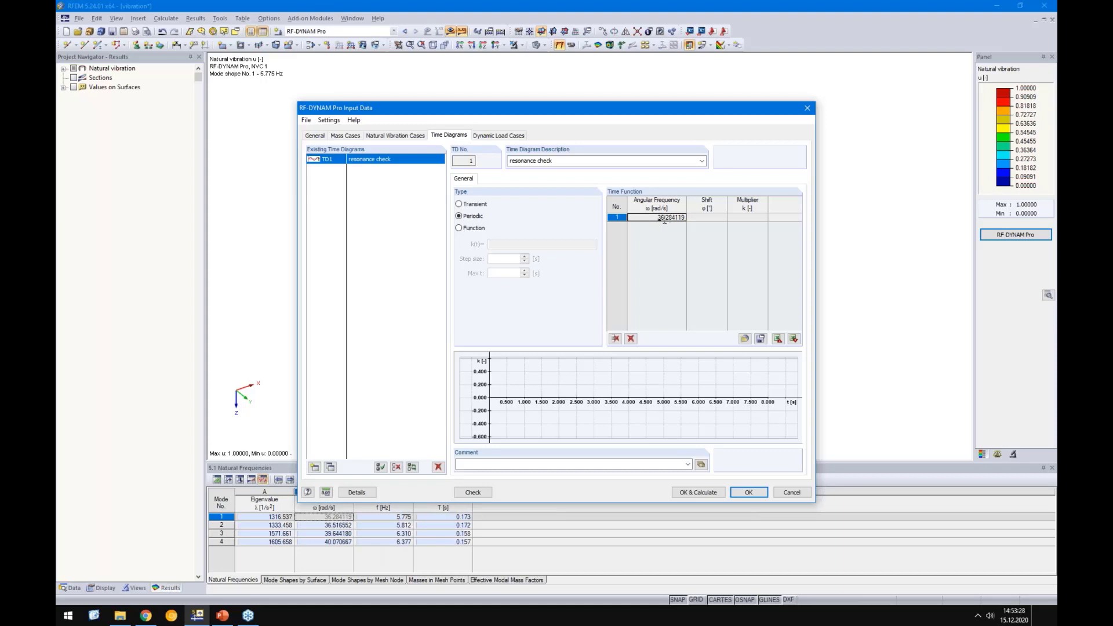
key(Tab)
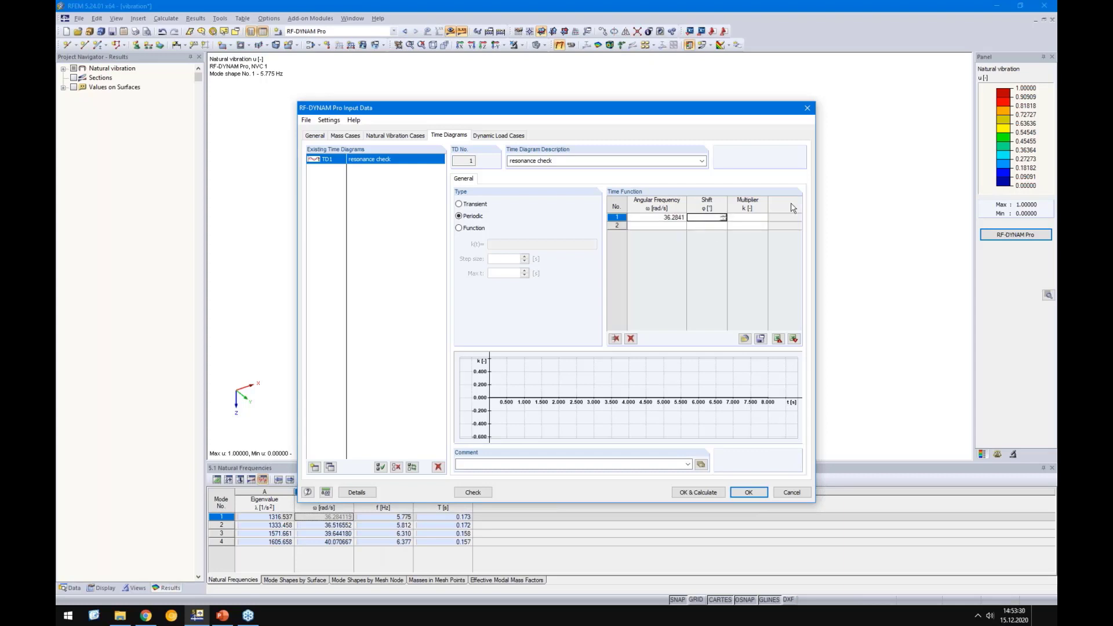
key(Tab)
key(Tab)
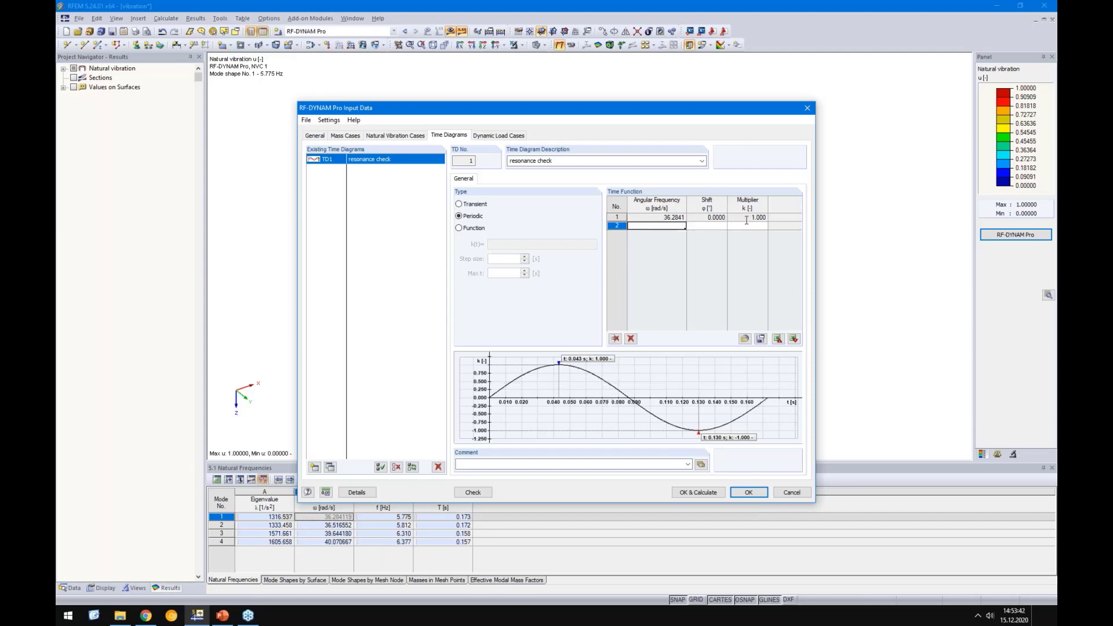
Check the acceleration formula on the PowerPoint slide, and in RFEM set the multiplier of the periodic function to 0.028
drag(643, 108, 703, 285)
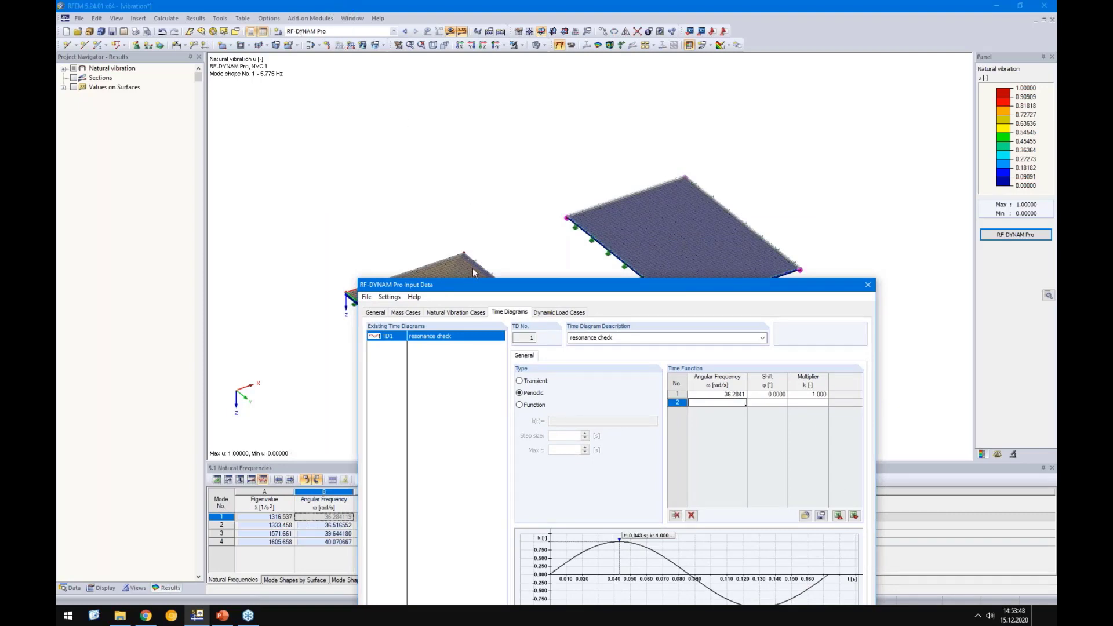
drag(475, 285, 453, 148)
click(222, 615)
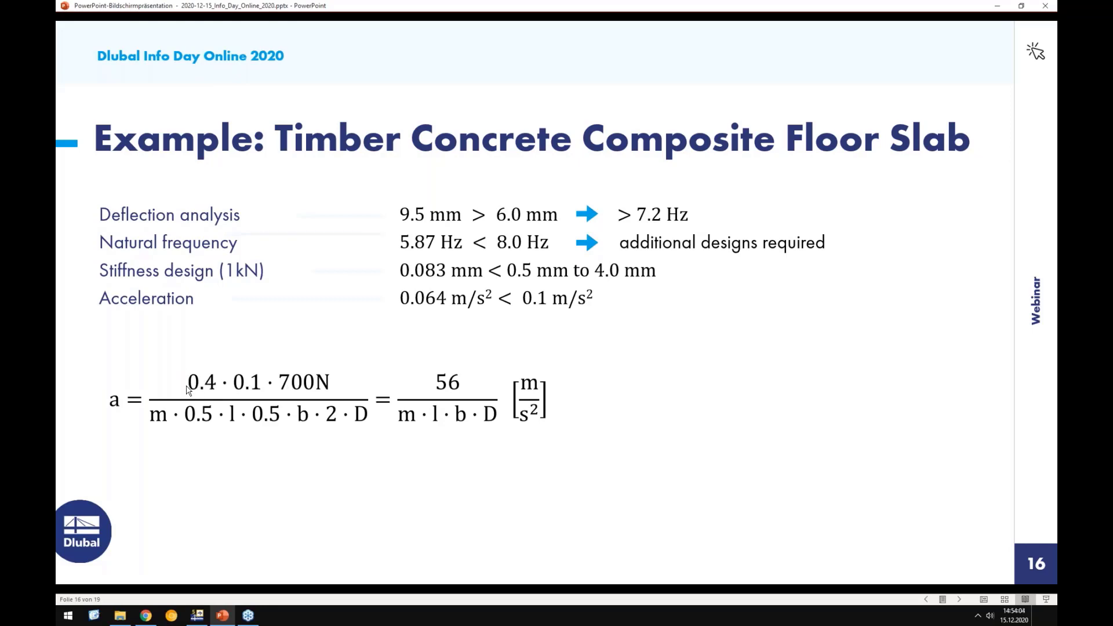
click(198, 615)
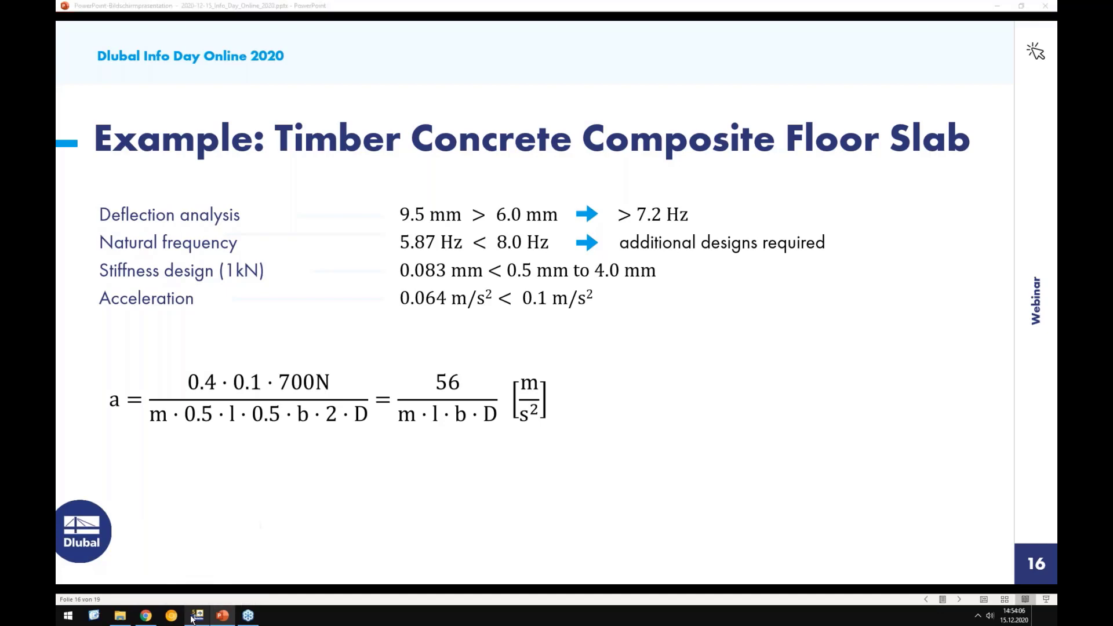
double_click(789, 255)
text(0)
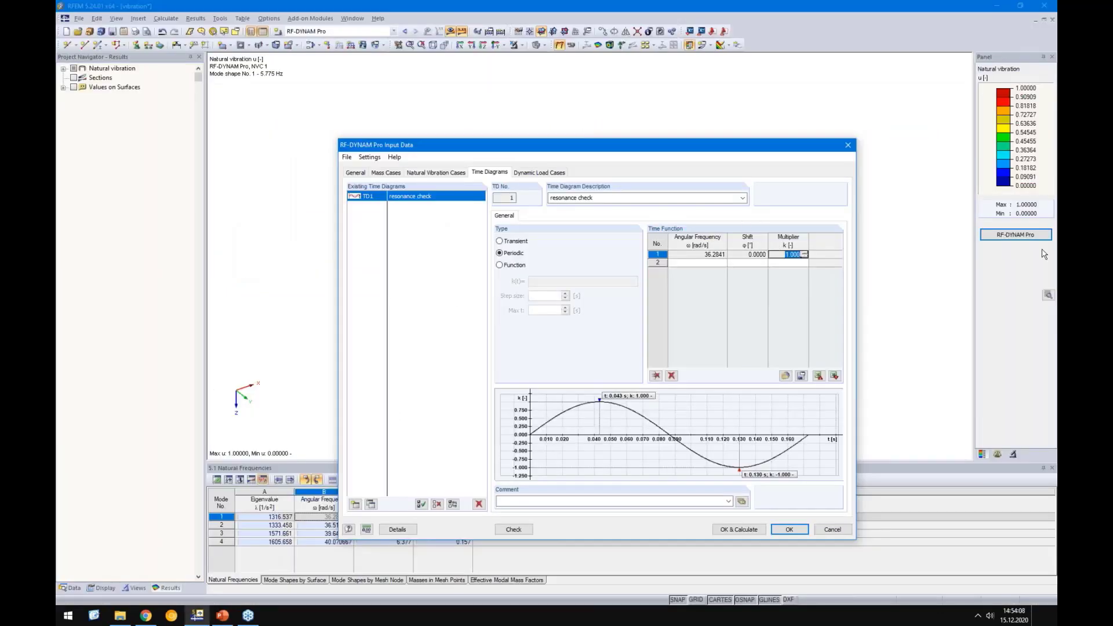
text(.028)
click(773, 263)
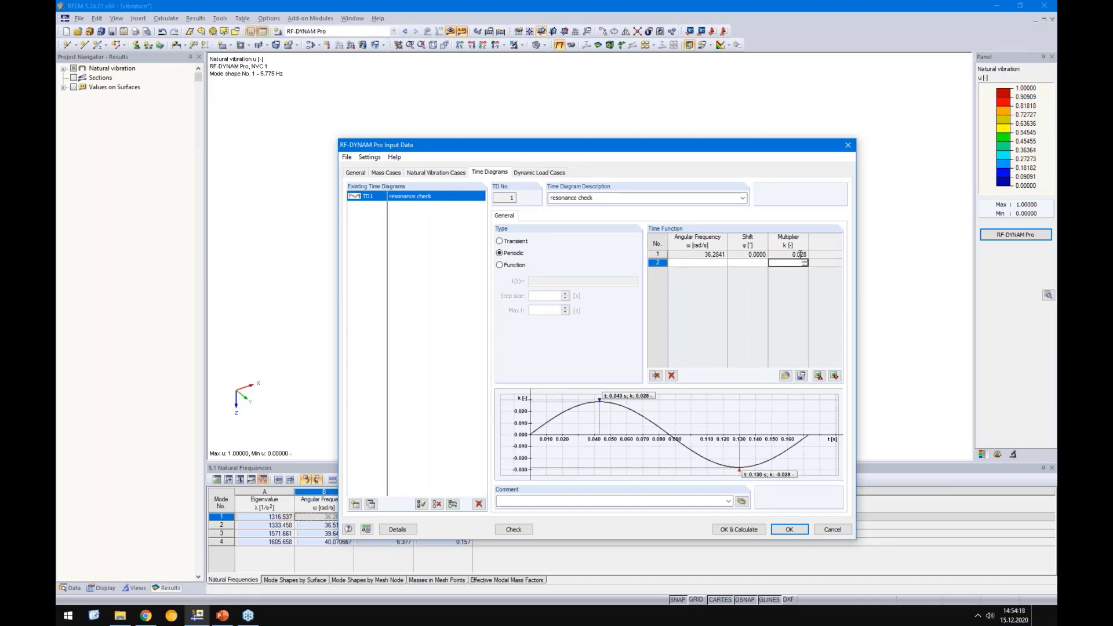
Recheck the acceleration formula on the slide against the TD1 time function, and return to the RF-DYNAM Pro input data
drag(578, 155, 536, 249)
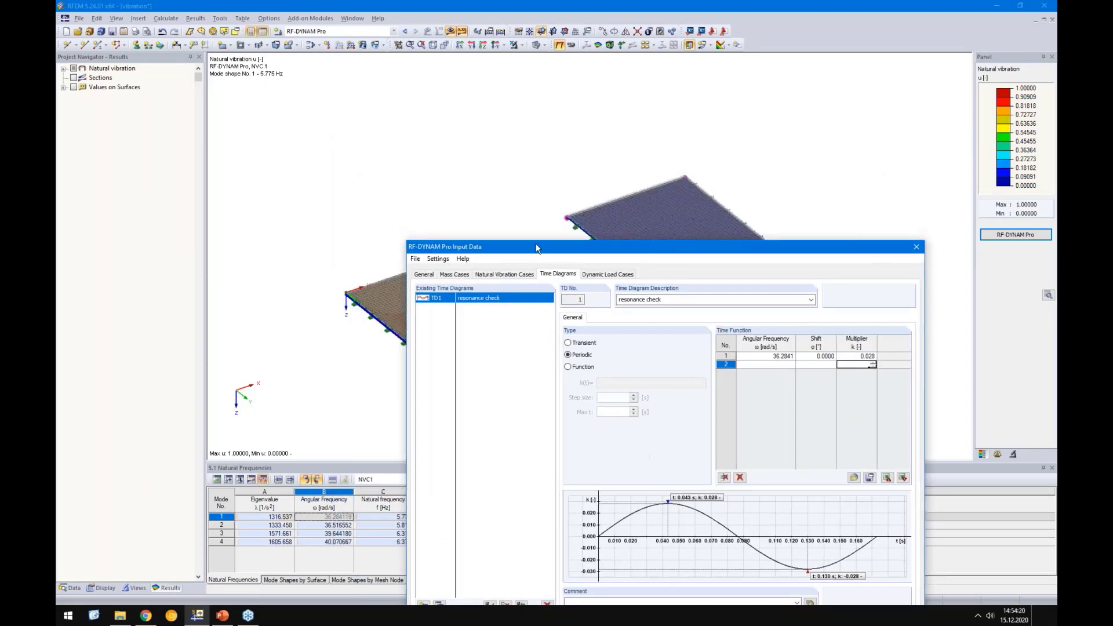
click(223, 615)
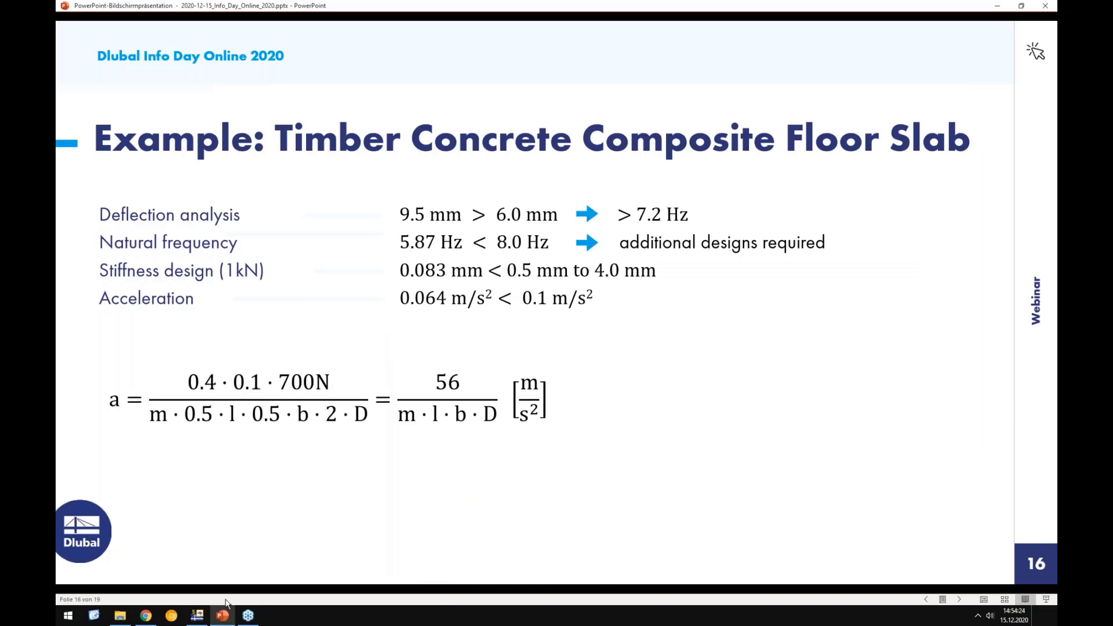
click(193, 616)
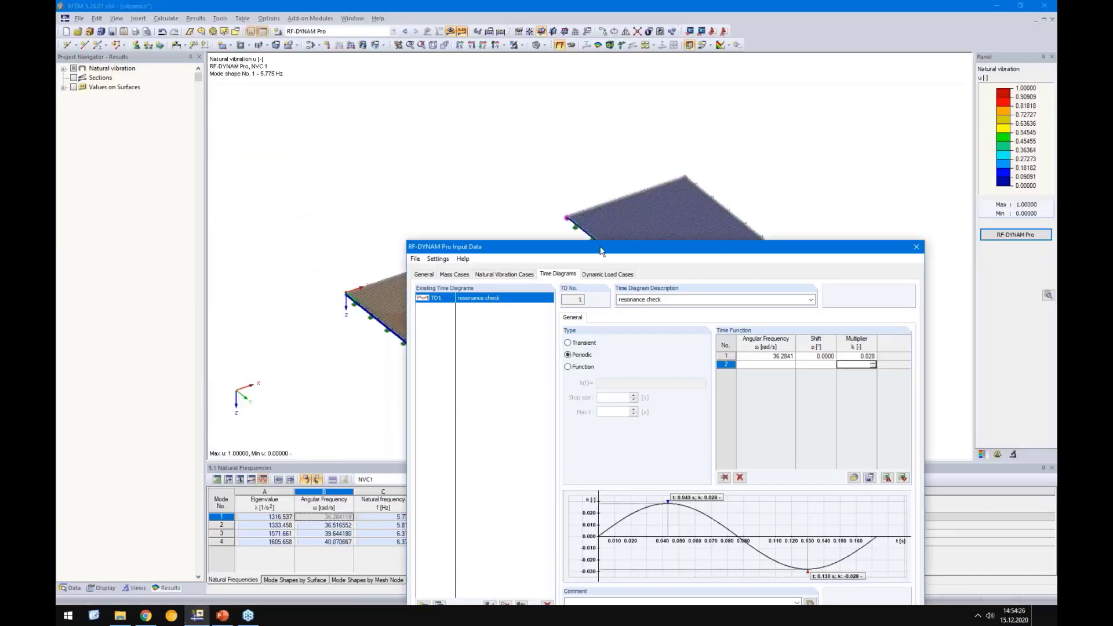
drag(606, 246, 552, 184)
drag(523, 146, 513, 121)
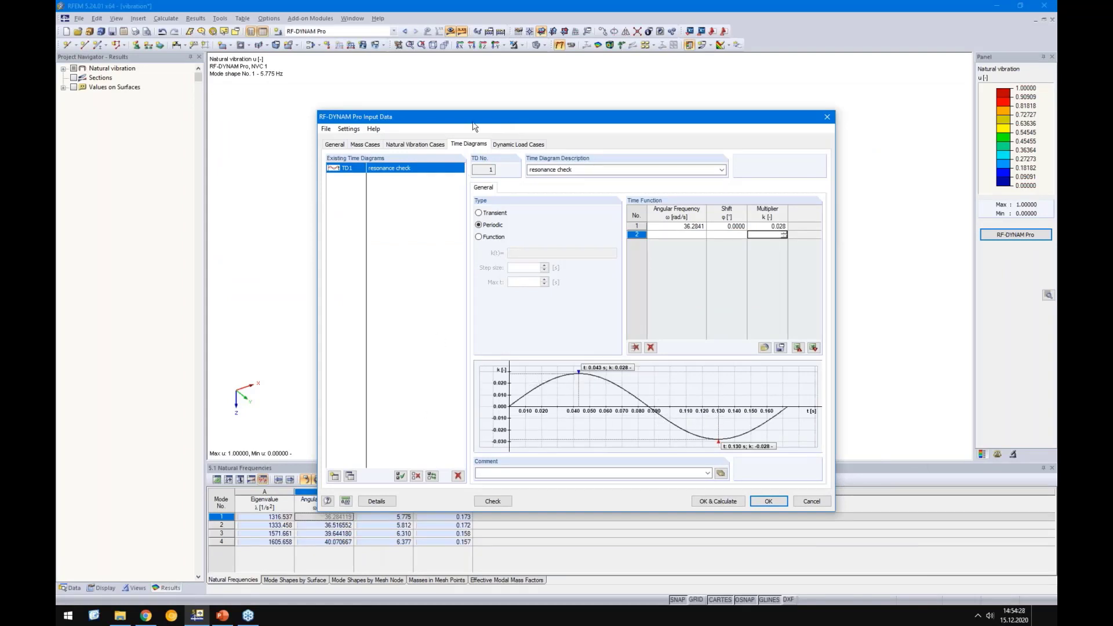
Set dynamic load case DLC1 to linear modal analysis, and pair load case LC2 unit load with time diagram TD1 resonance check
click(512, 145)
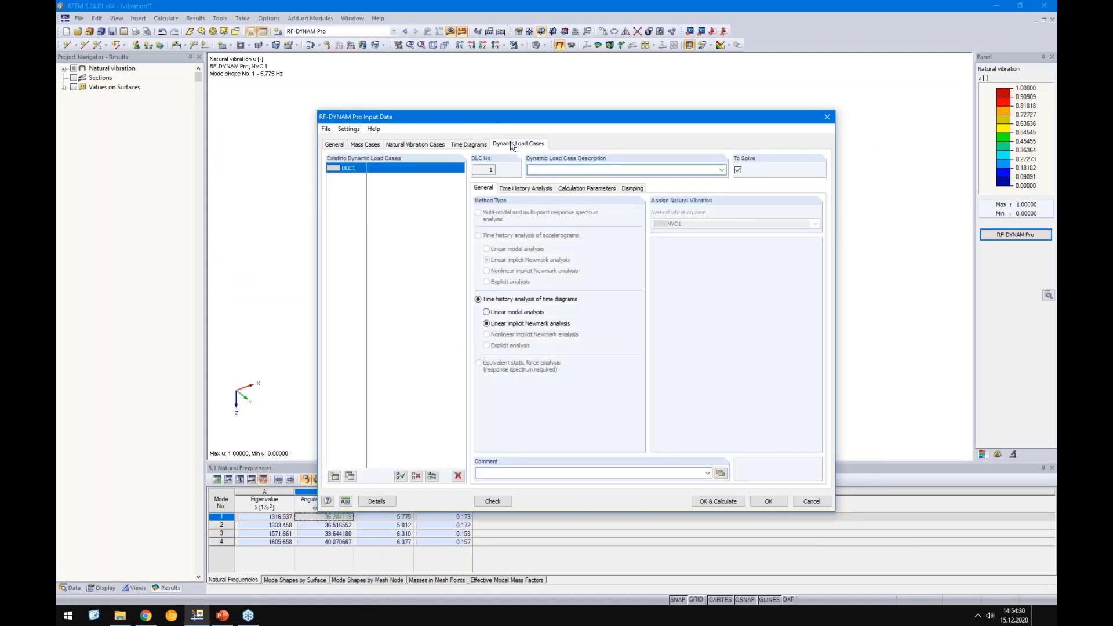
click(486, 312)
click(520, 189)
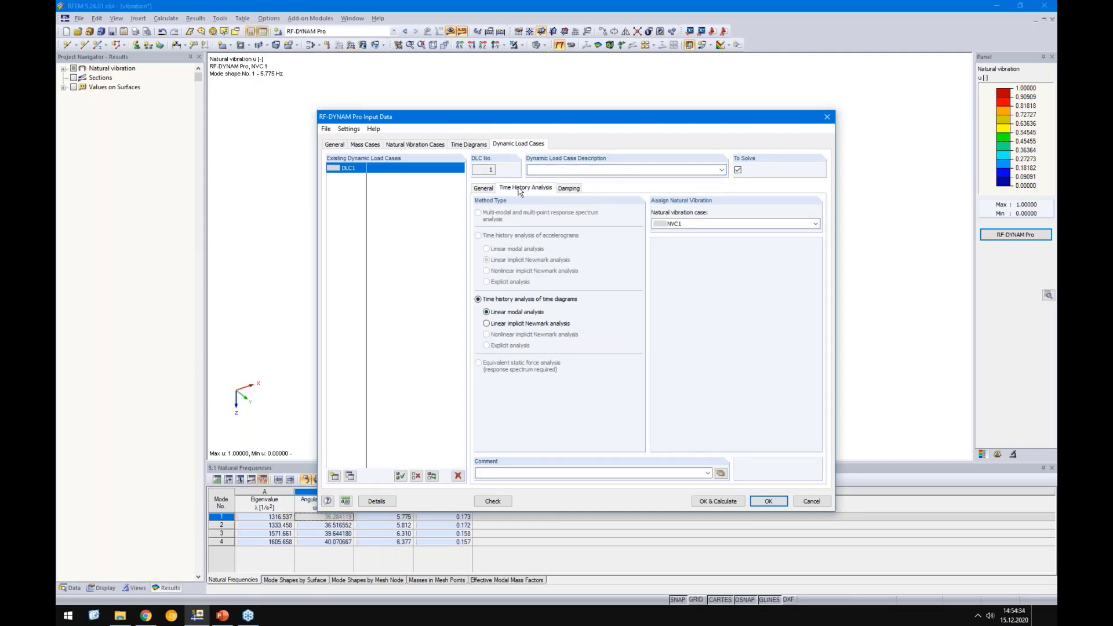
click(568, 218)
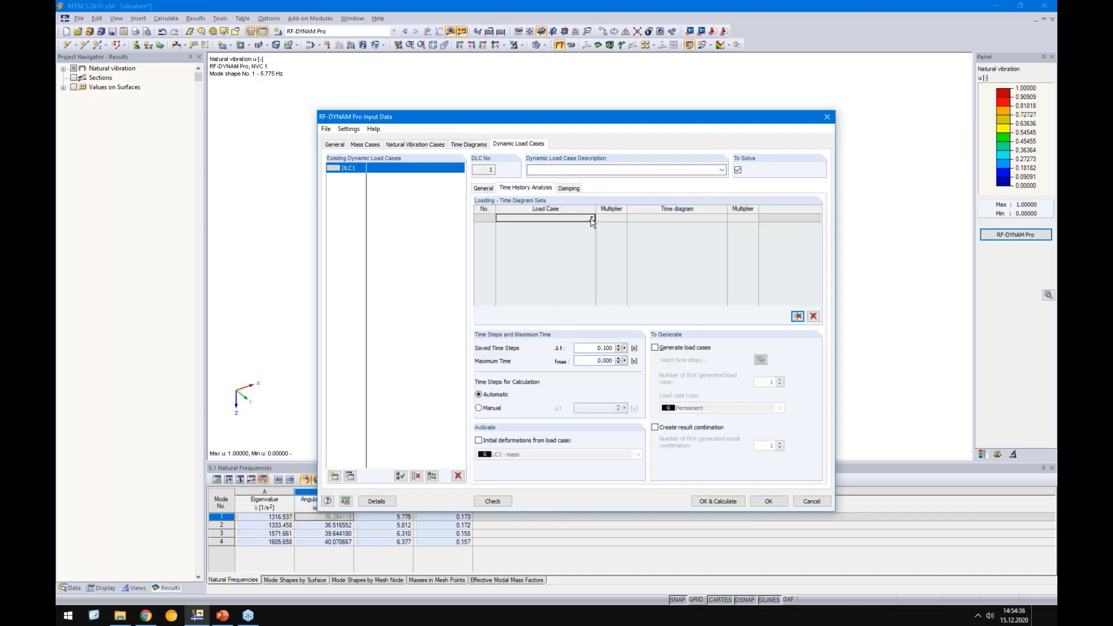
click(592, 218)
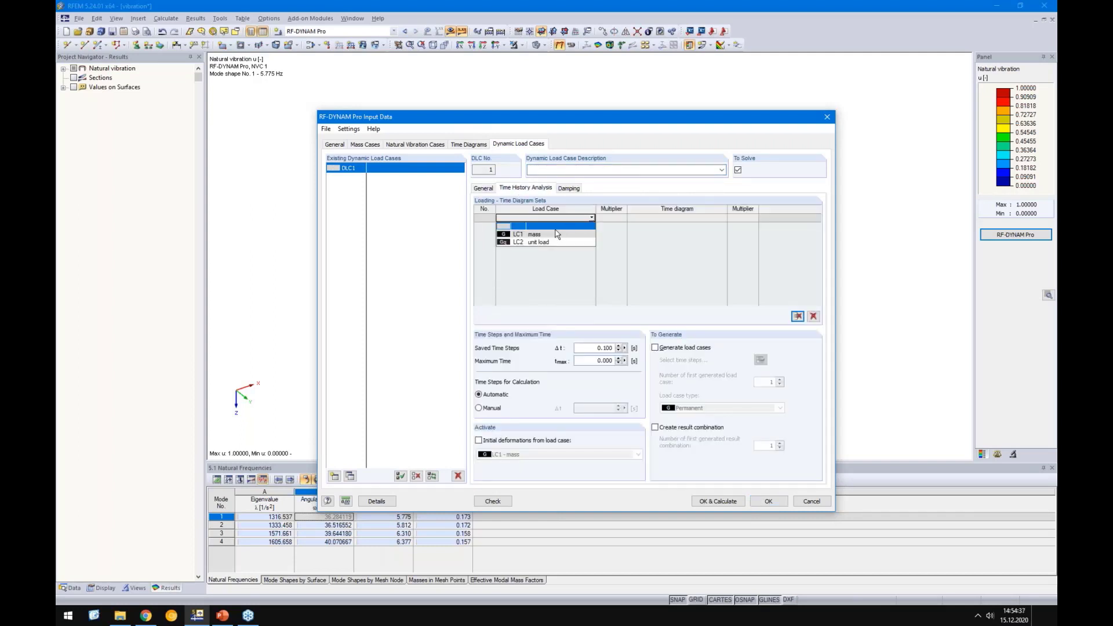
click(536, 246)
click(689, 218)
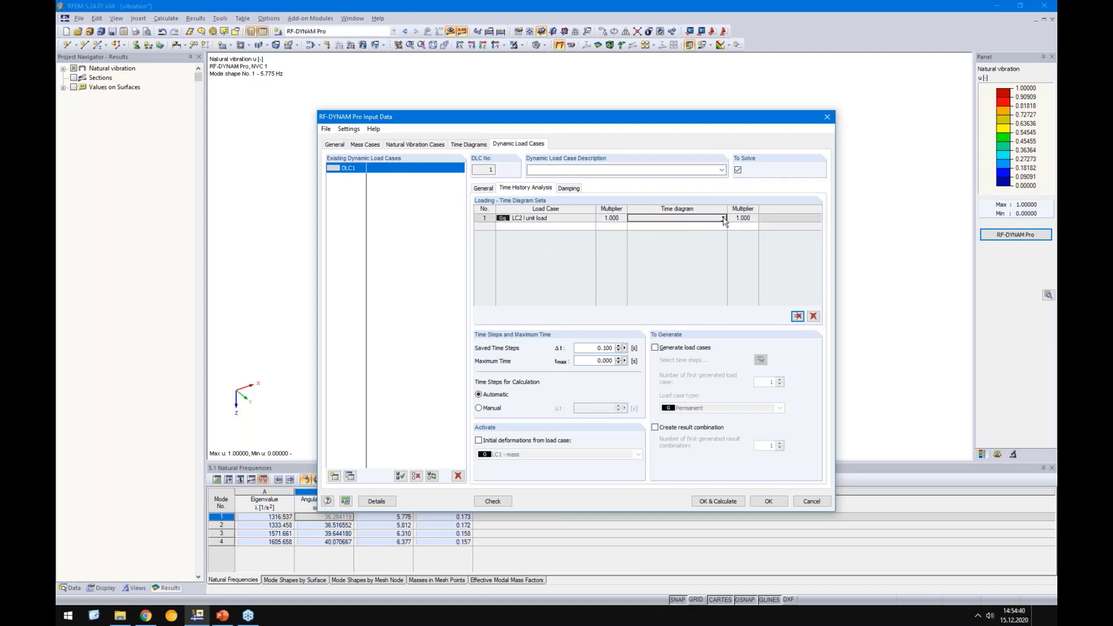
click(724, 218)
click(675, 235)
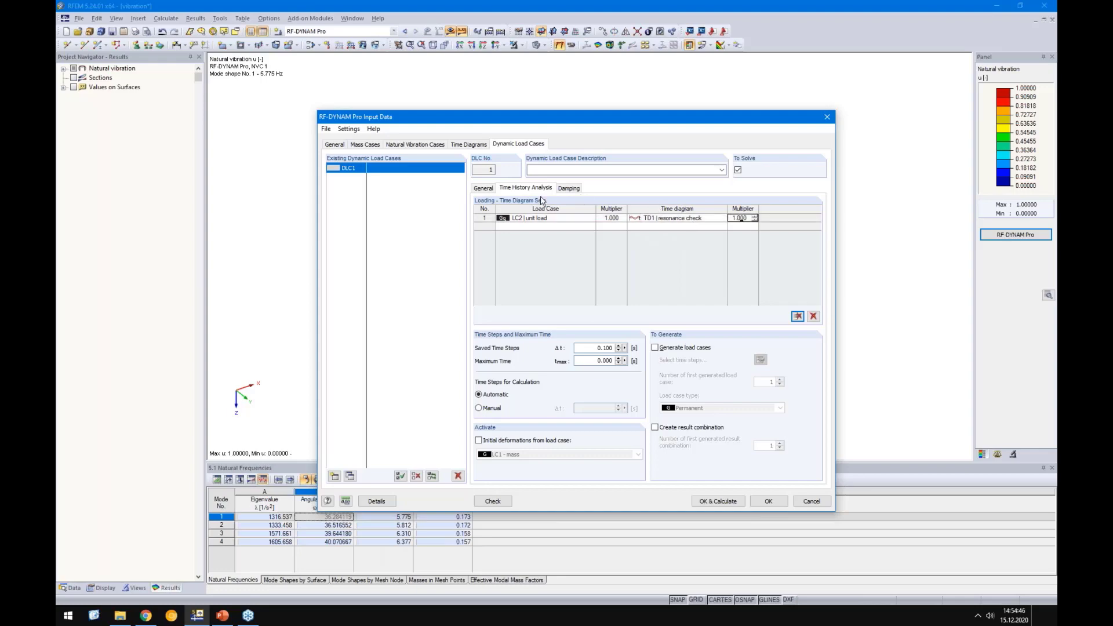
Recheck the DLC1 method settings and the periodic function of time diagram TD1, and return to the dynamic load cases
click(484, 189)
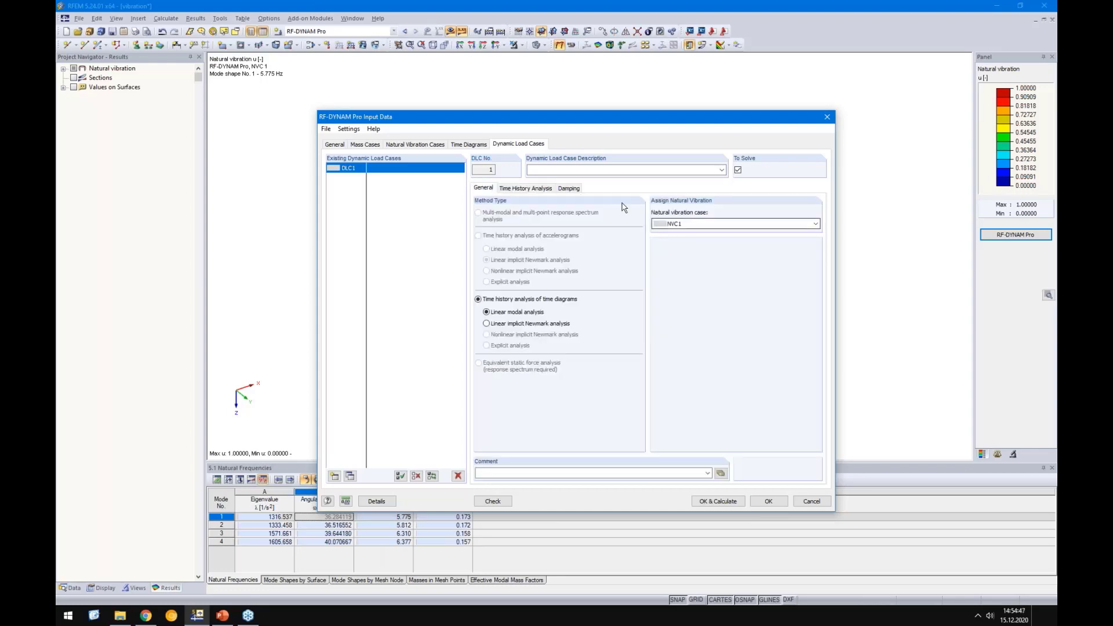
click(525, 188)
click(476, 145)
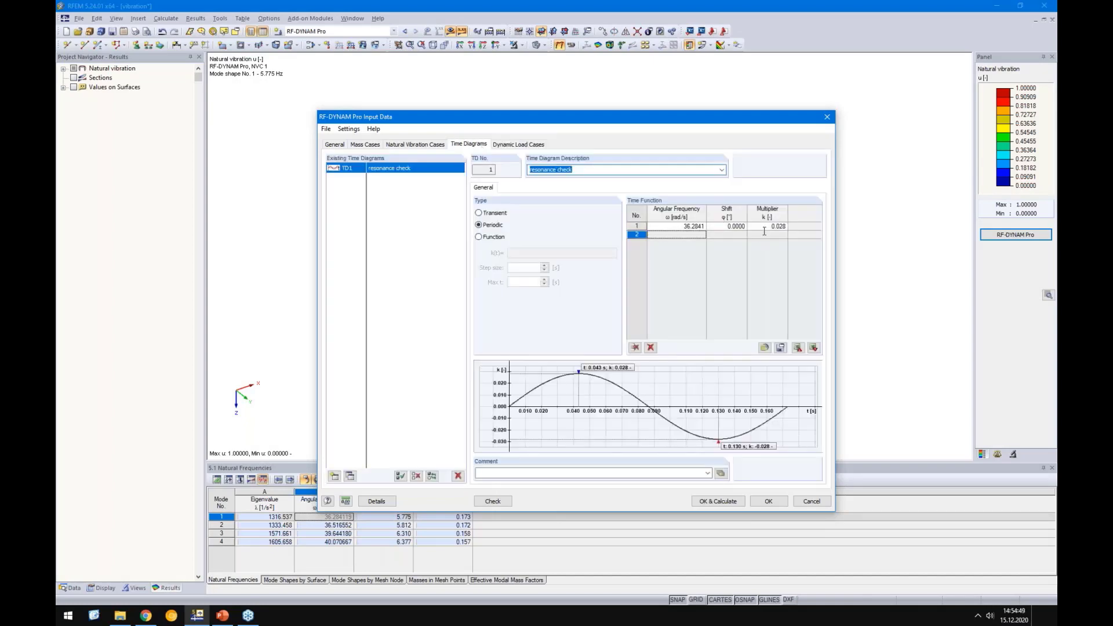
click(522, 145)
Set the maximum time of the DLC1 time history analysis to 10 s
click(524, 188)
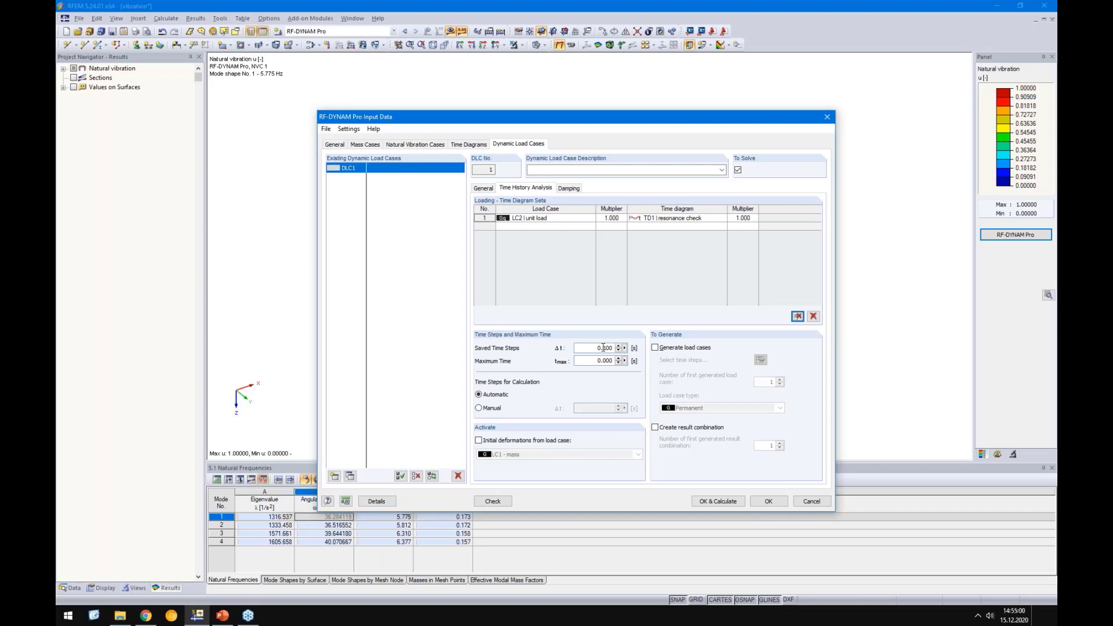
drag(603, 348, 647, 347)
click(582, 361)
text(10)
click(587, 347)
Assign Lehr's damping with D = 0.015 to DLC1 and start the calculation
click(570, 188)
click(493, 258)
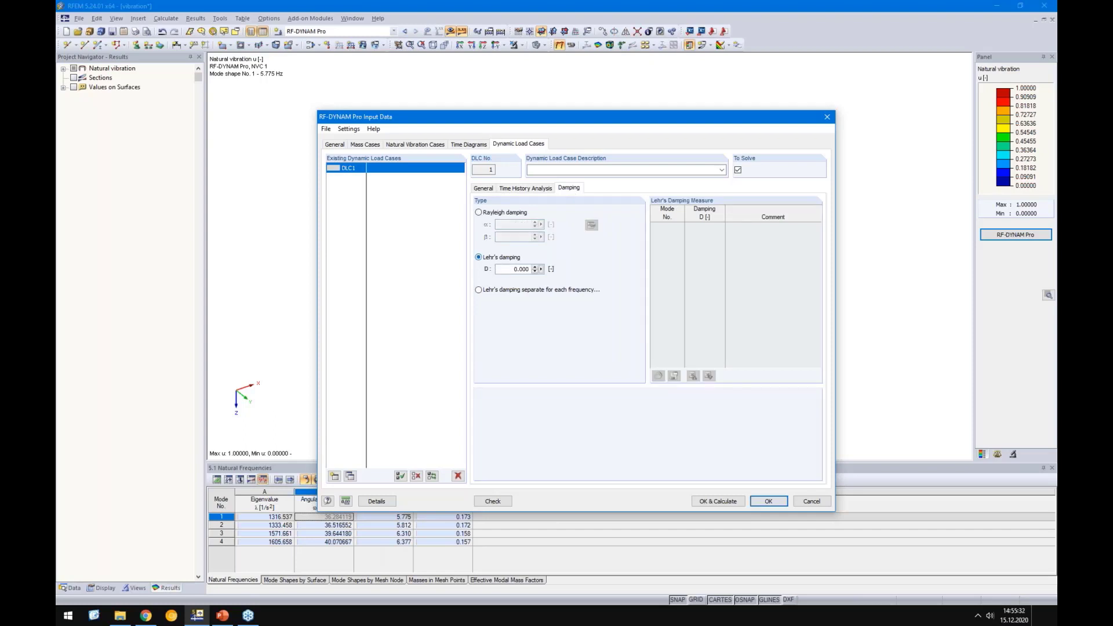
double_click(505, 268)
text(0,015)
click(719, 502)
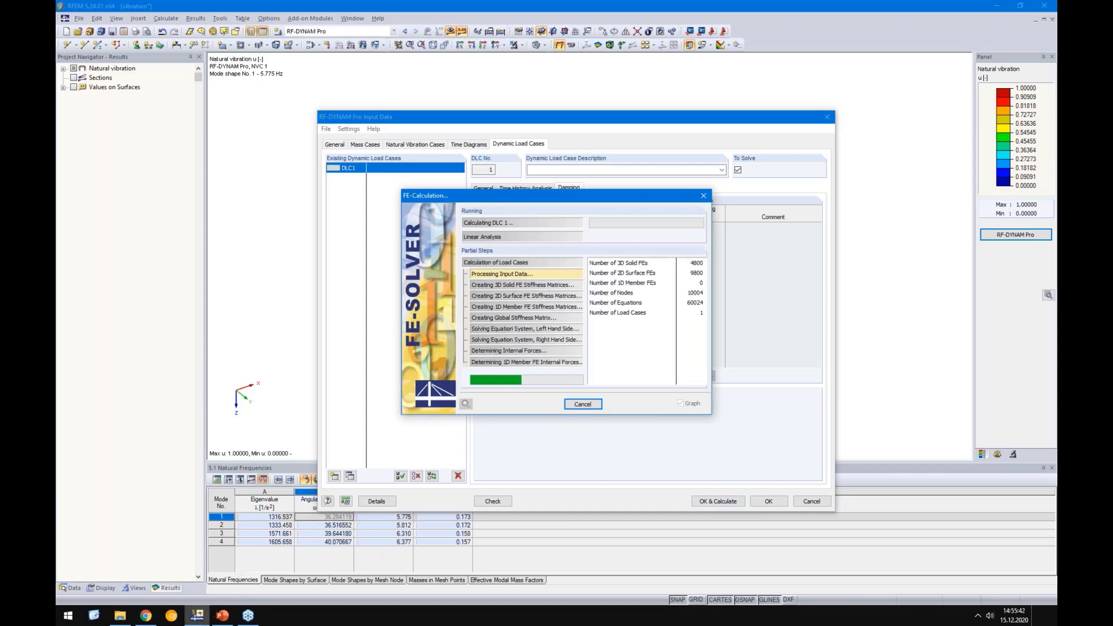
Check the manually calculated acceleration on the PowerPoint slide, and return to RFEM
key(alt+Tab)
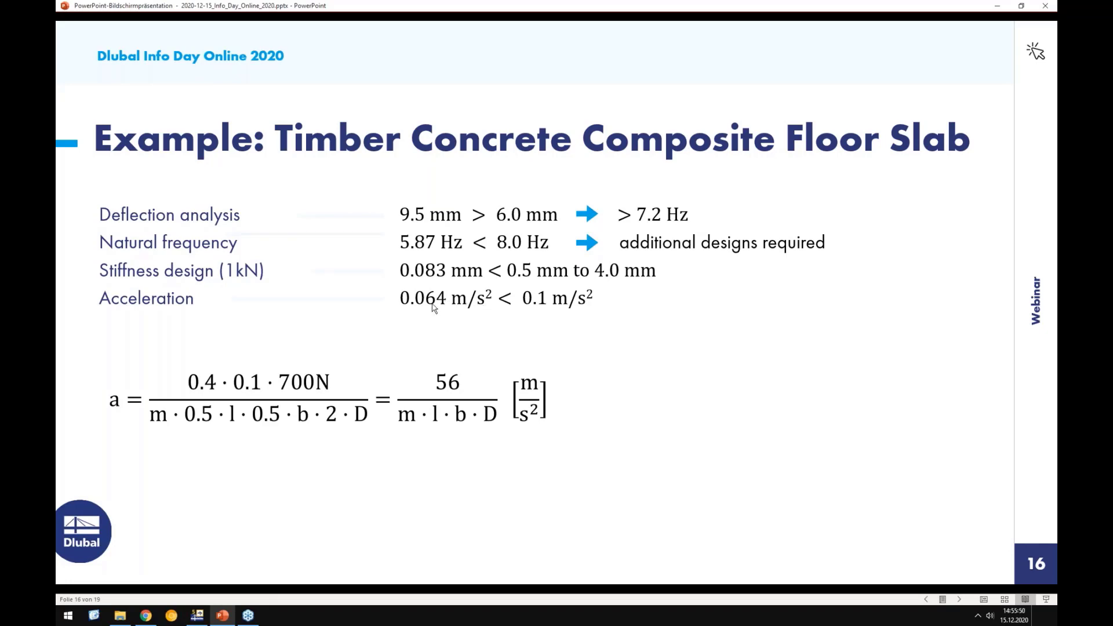
click(203, 617)
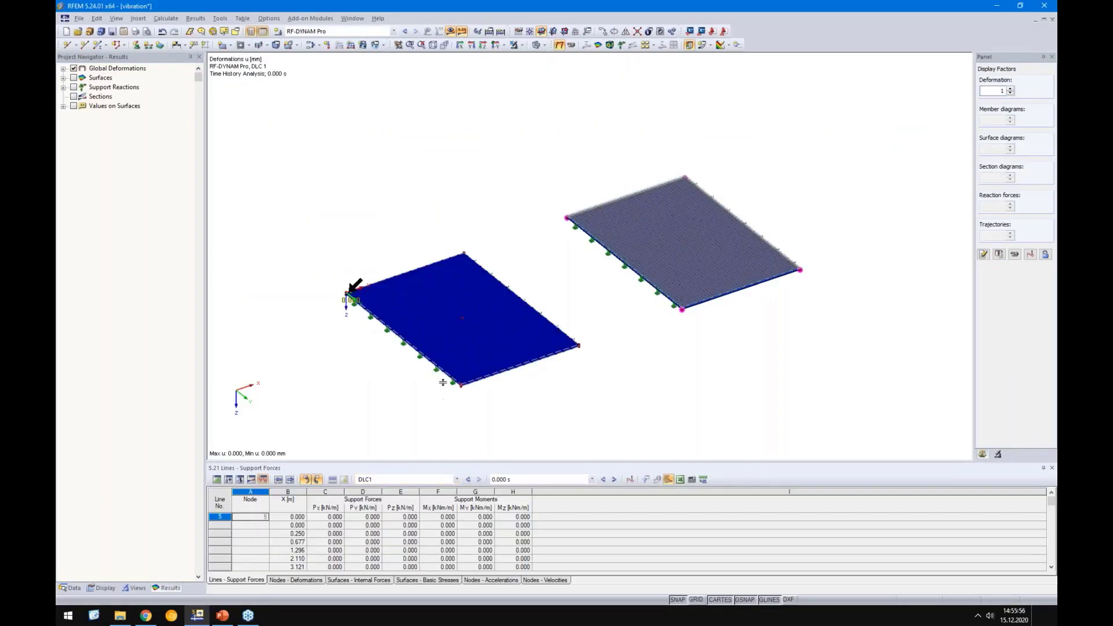
Enlarge the results table area and display the dynamic envelope of the DLC1 time history analysis
drag(443, 382, 442, 382)
middle_drag(318, 358, 321, 288)
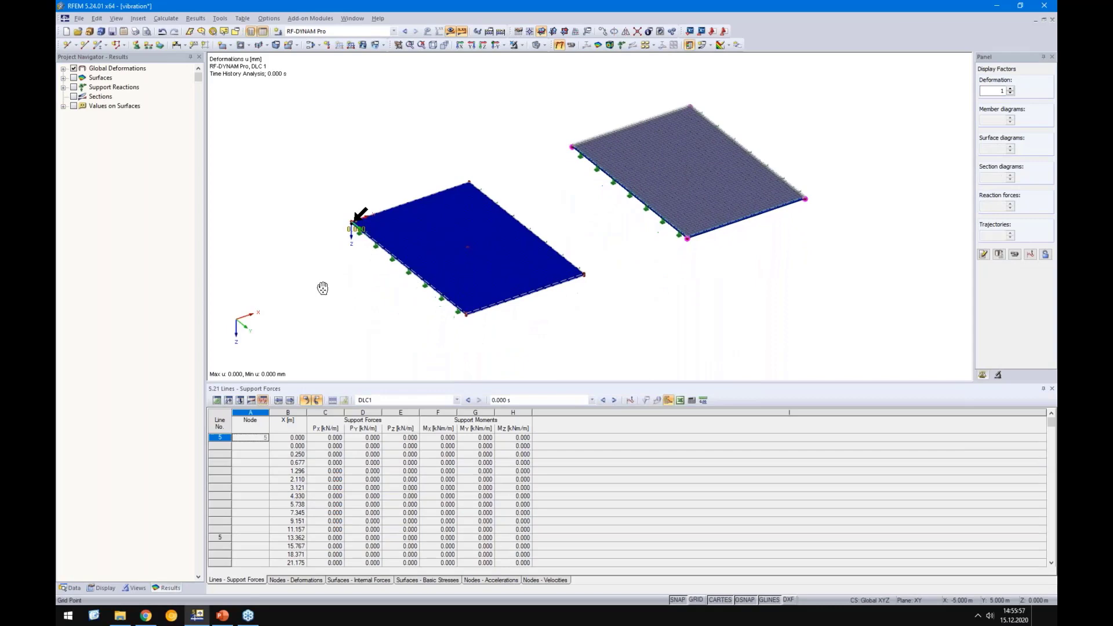
click(392, 399)
click(370, 417)
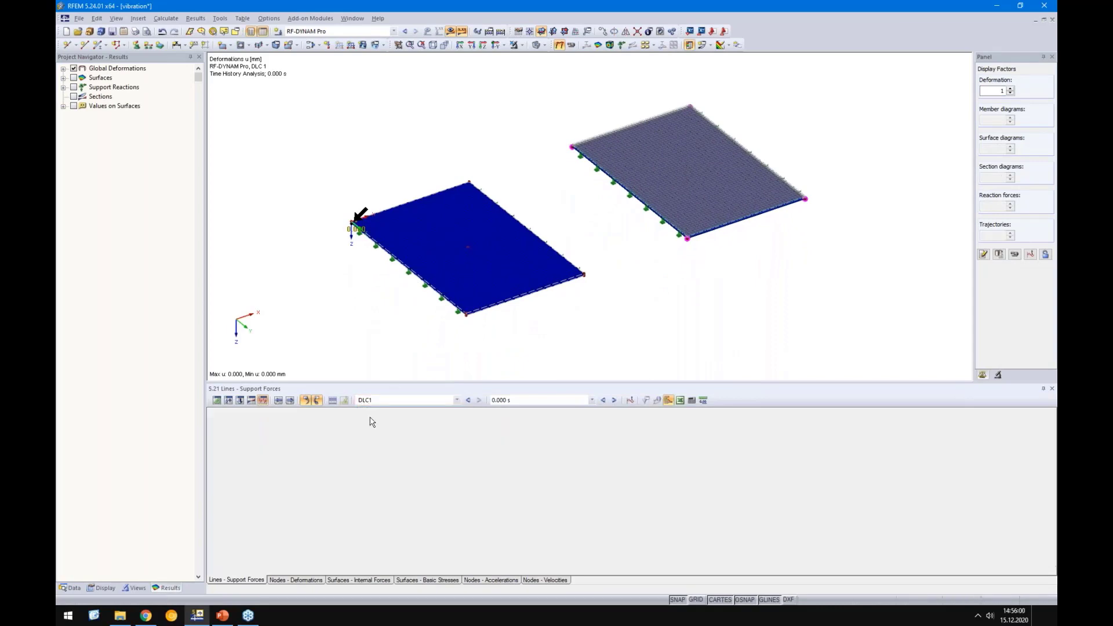
click(592, 401)
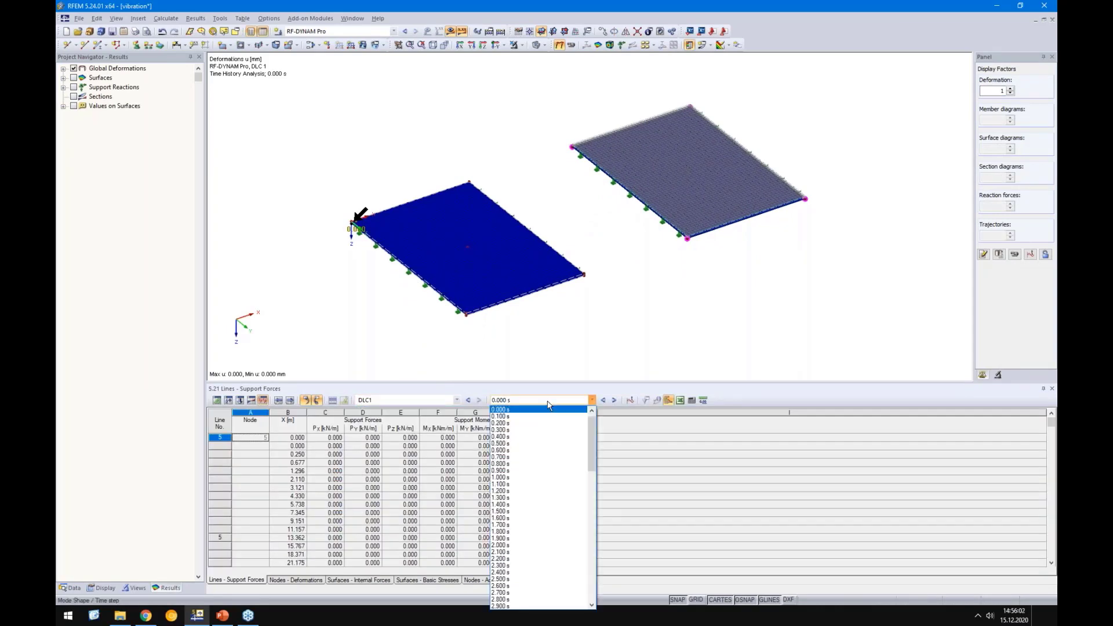
drag(592, 433, 502, 412)
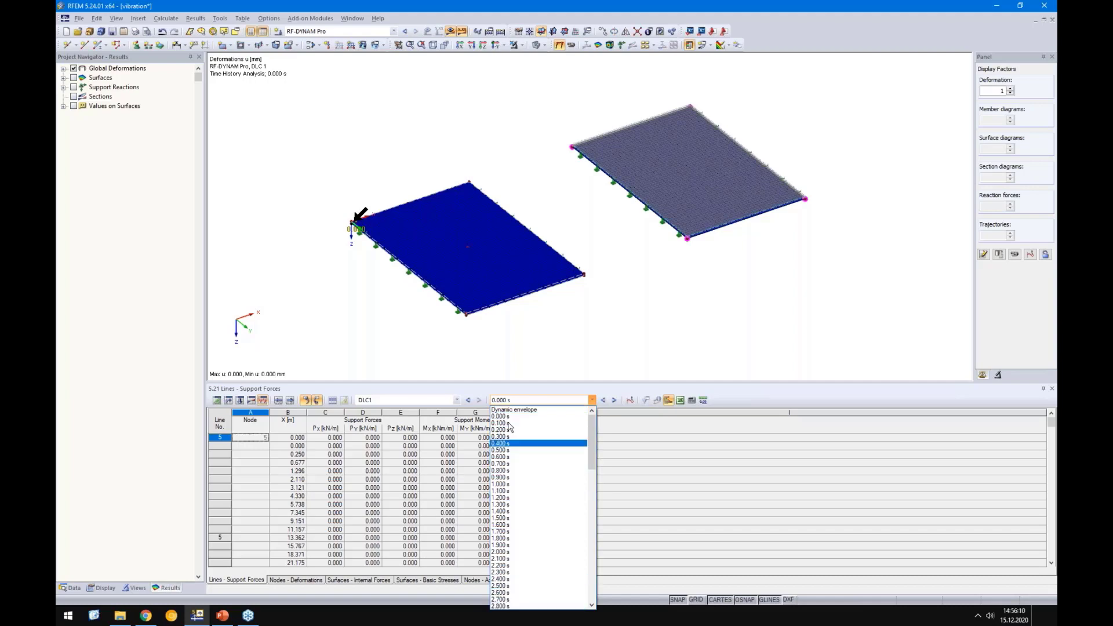
click(511, 410)
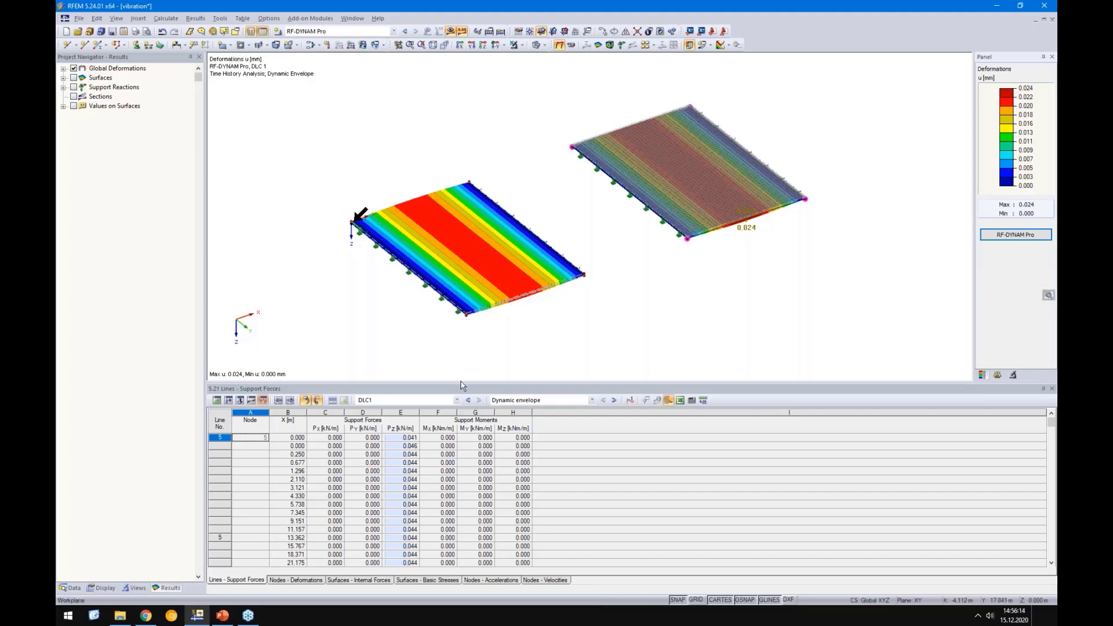
drag(461, 360, 461, 334)
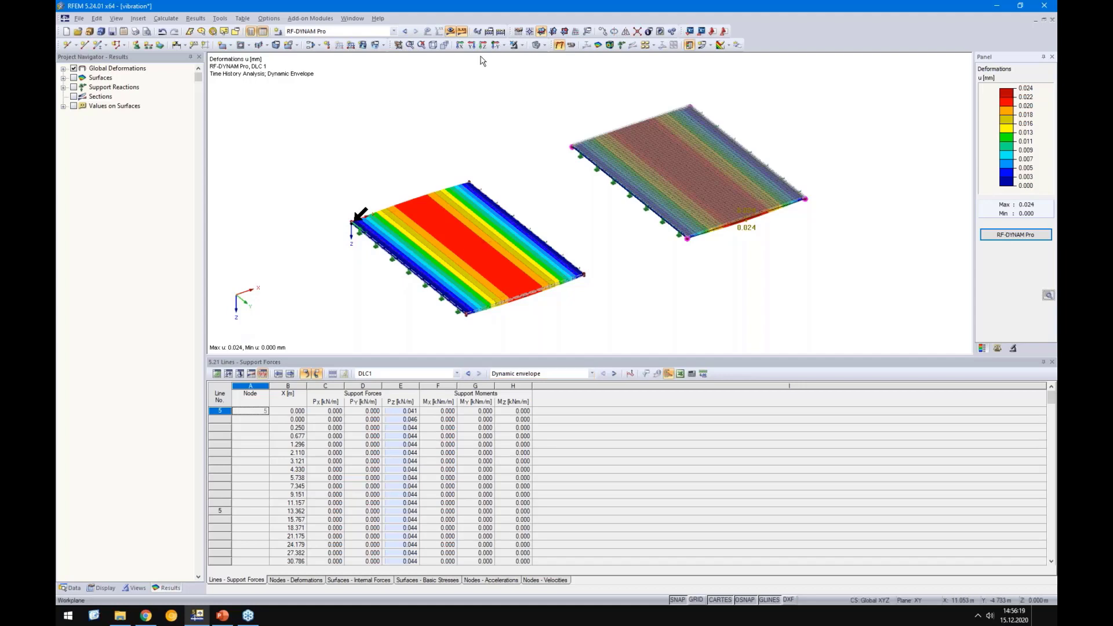
Hide the graphical results, examine node 18's Z-acceleration among the nodal accelerations, and compare it with the acceleration on the PowerPoint slide
click(461, 31)
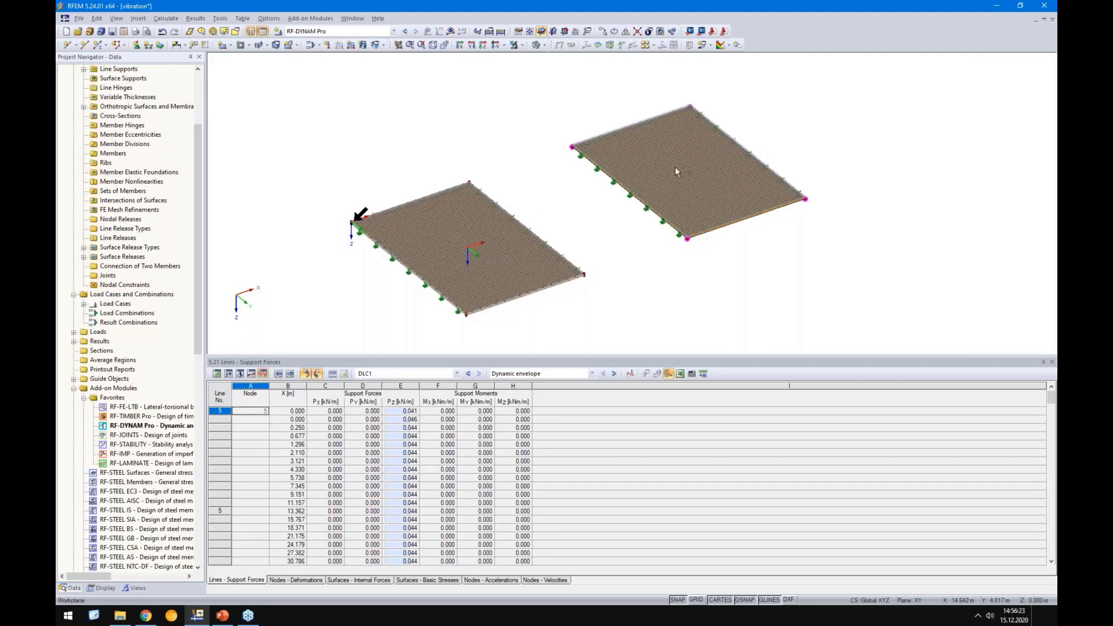
click(482, 581)
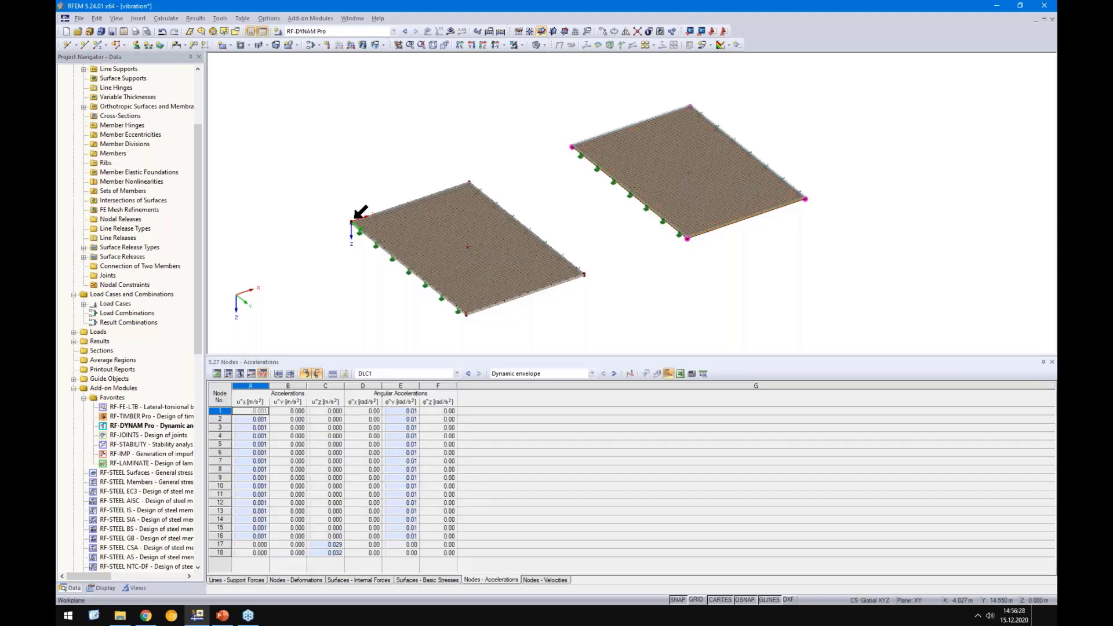
drag(429, 341, 429, 328)
shift+scroll(303, 308, down, 3)
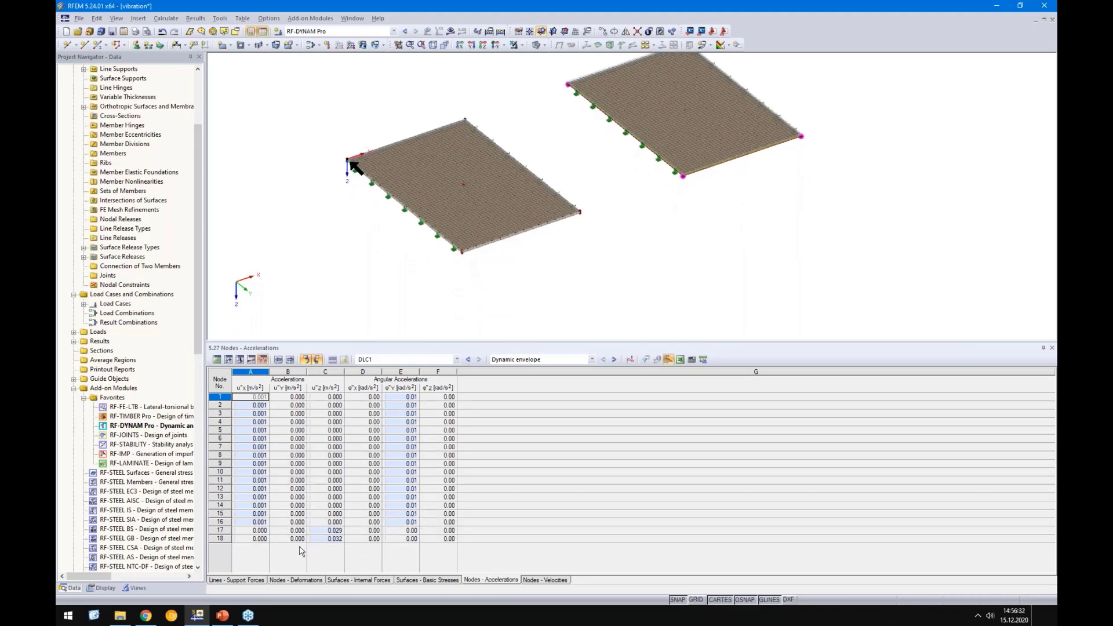
click(328, 539)
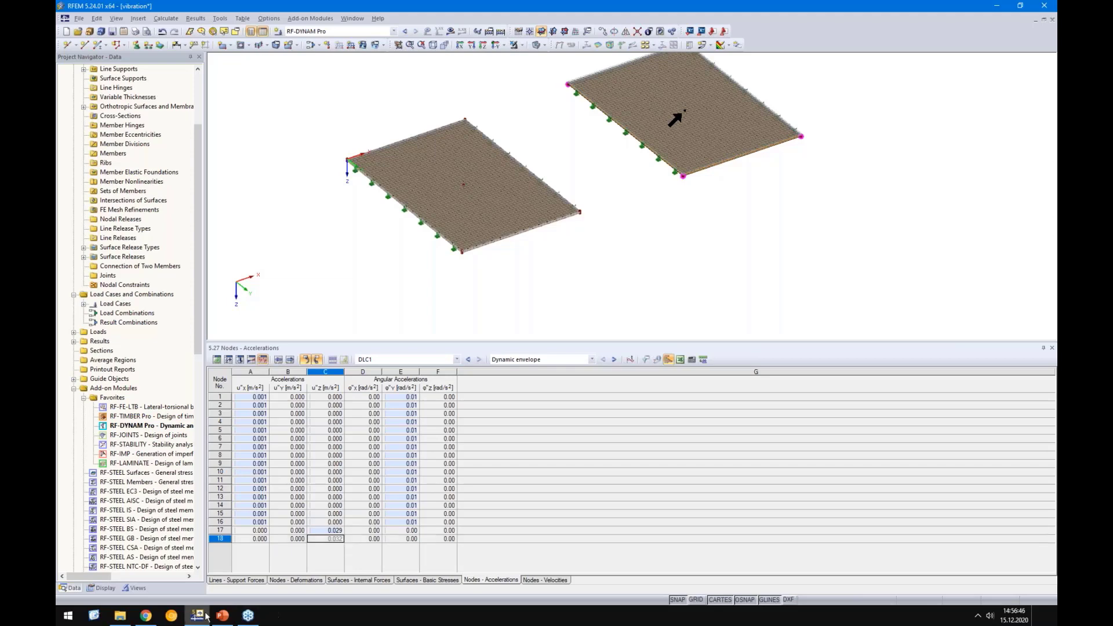
click(248, 617)
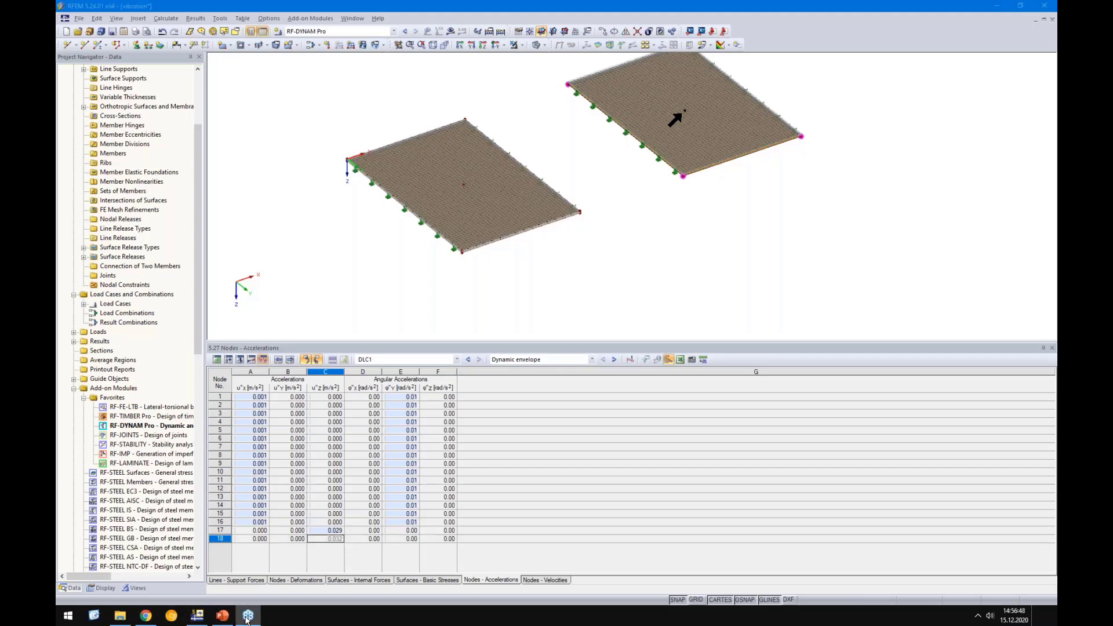
click(222, 616)
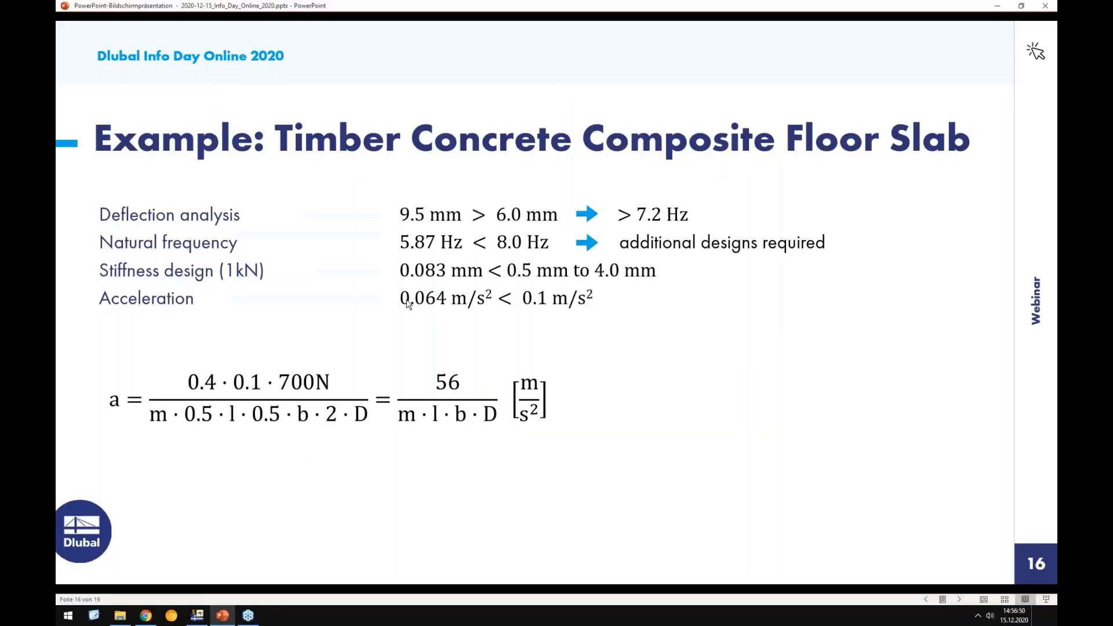
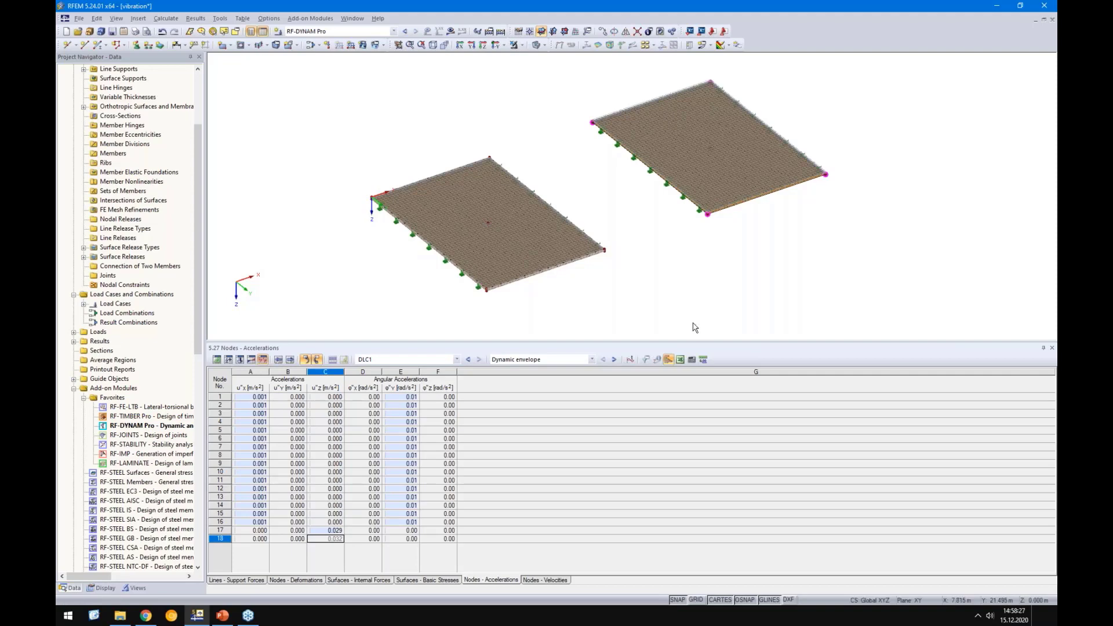
Examine the two floor slabs and their line supports in RFEM from the side and from oblique angles
mouse_move(695, 324)
ctrl+middle_down()
mouse_move(681, 263)
mouse_move(587, 214)
mouse_move(552, 162)
mouse_move(631, 259)
mouse_move(693, 306)
ctrl+middle_up()
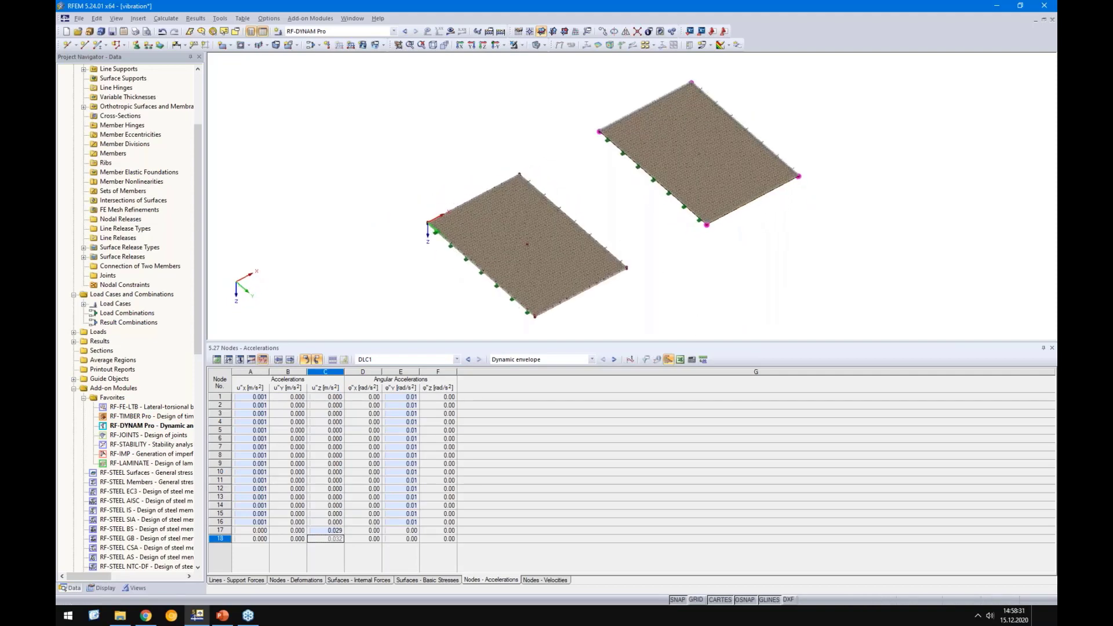
right_click(696, 308)
click(670, 305)
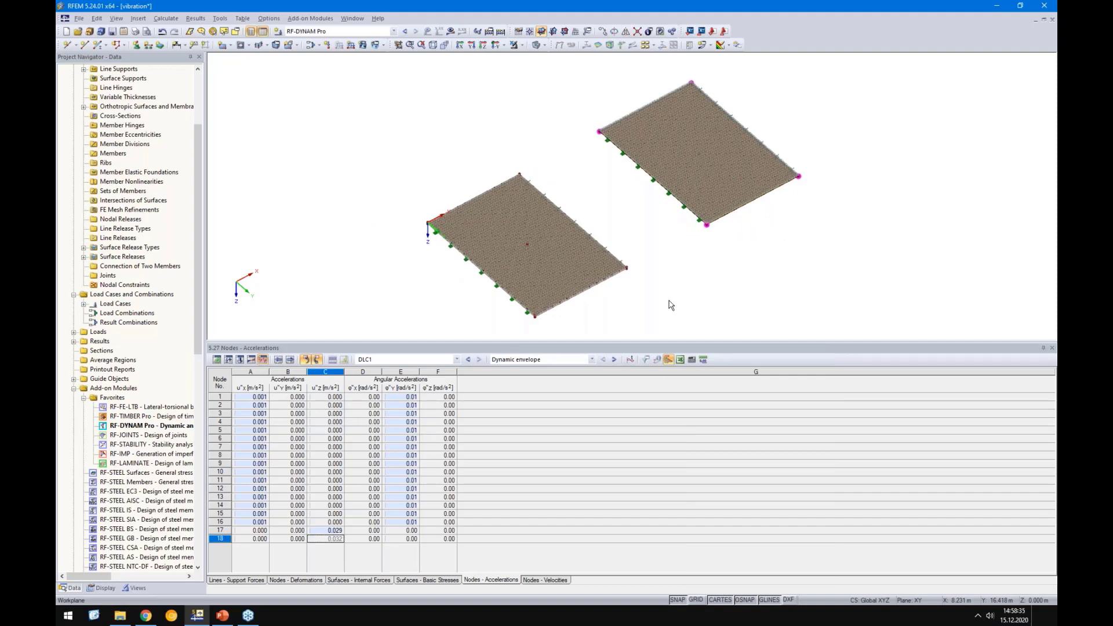
scroll(671, 305, down, 1)
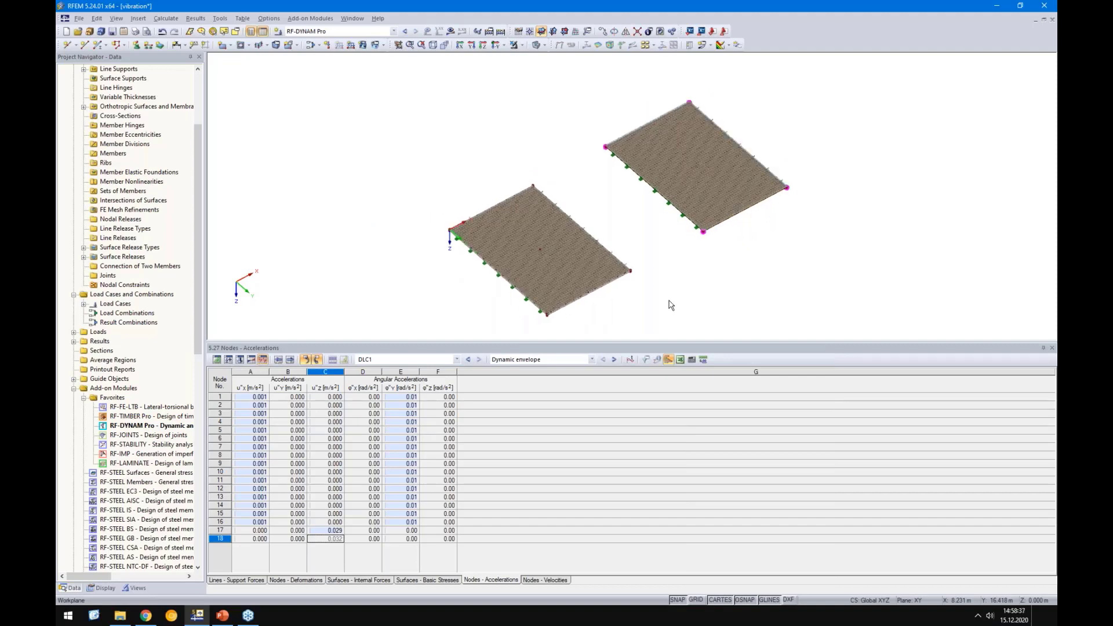
ctrl+middle_drag(671, 305, 540, 174)
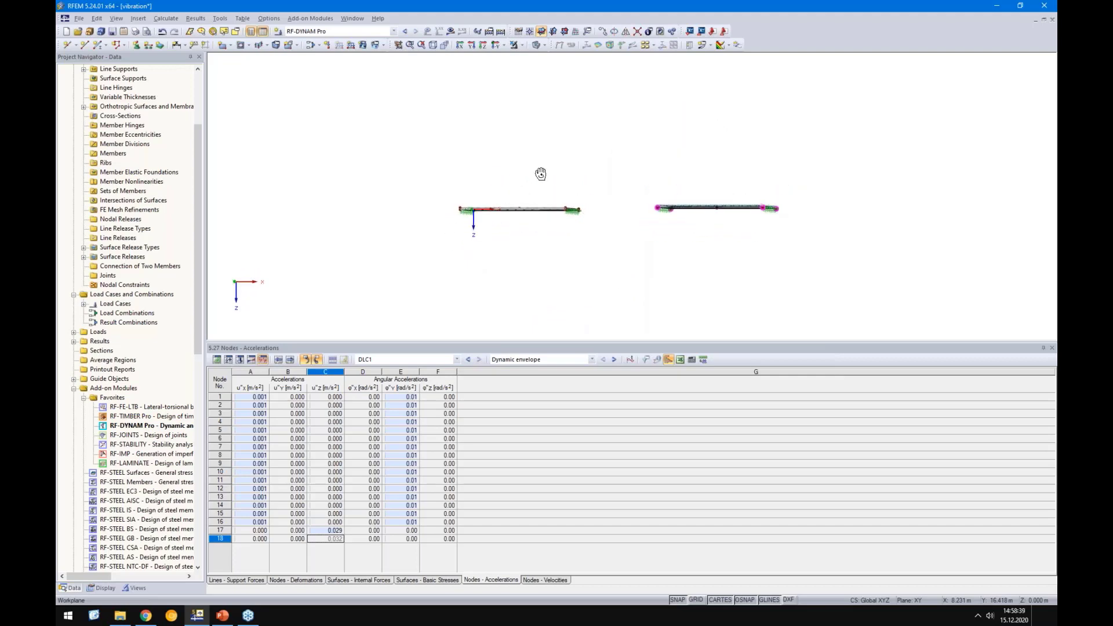
right_click(545, 173)
click(430, 176)
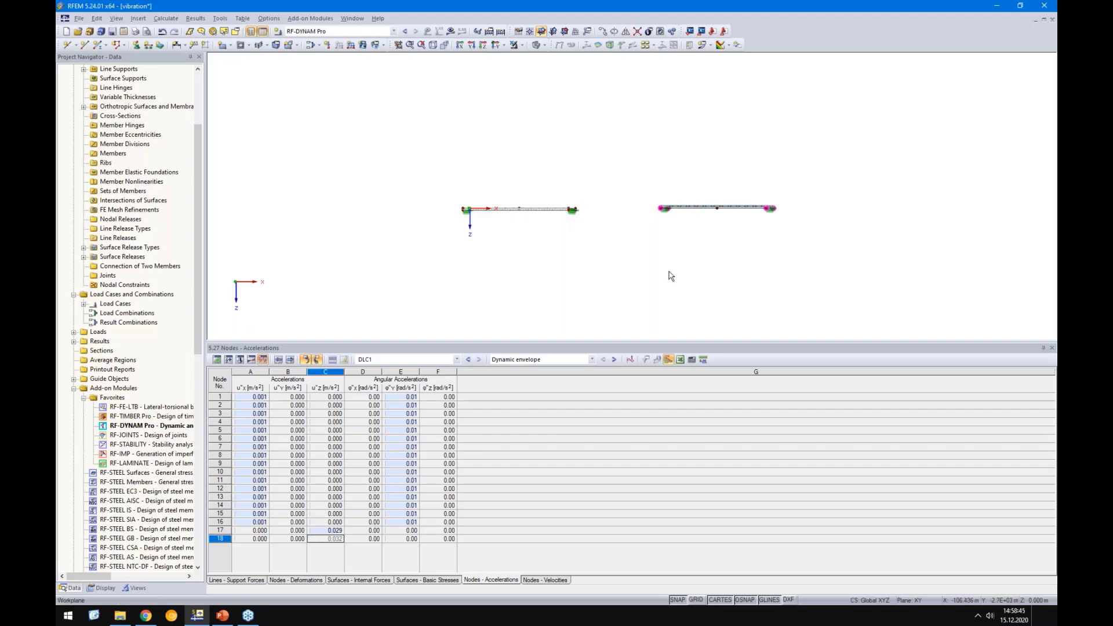
right_drag(586, 209, 599, 187)
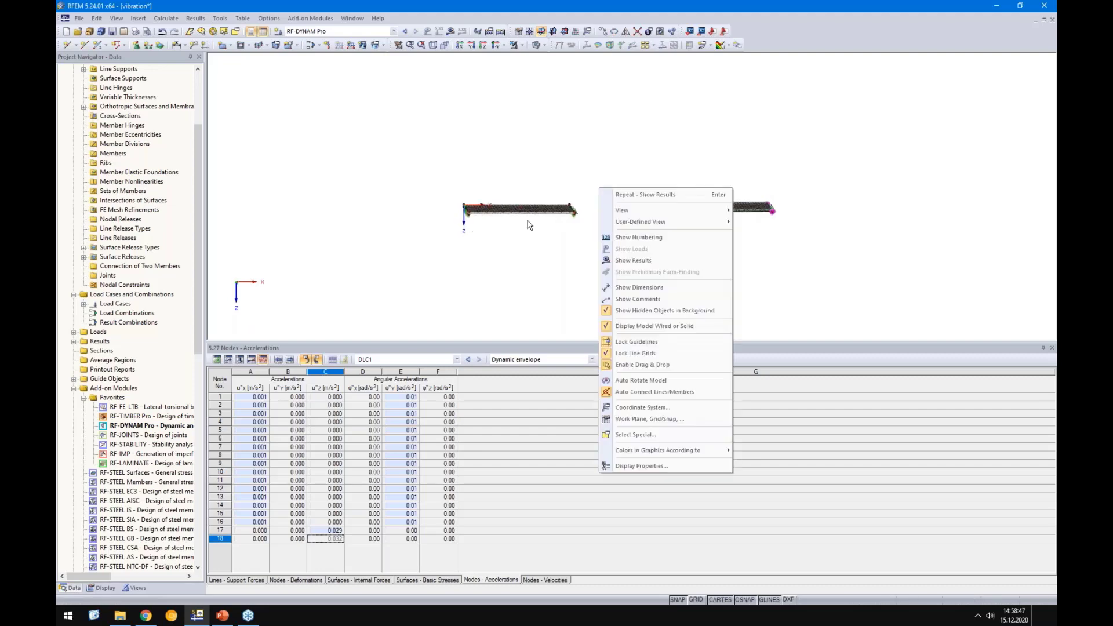
click(517, 248)
scroll(544, 231, up, 1)
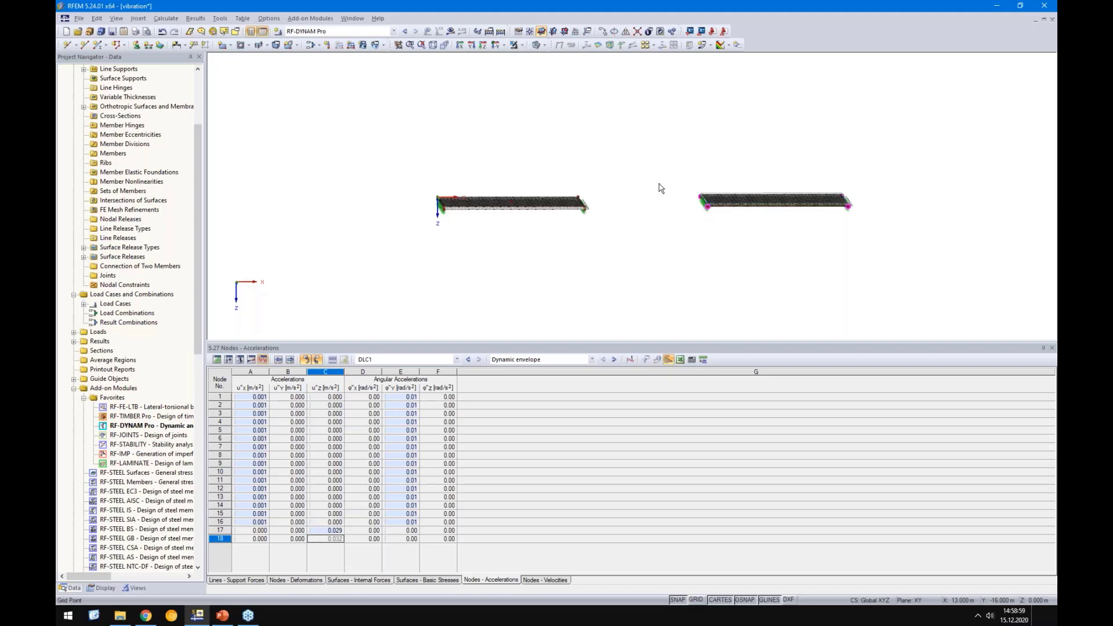
ctrl+right_drag(660, 187, 505, 266)
key(Escape)
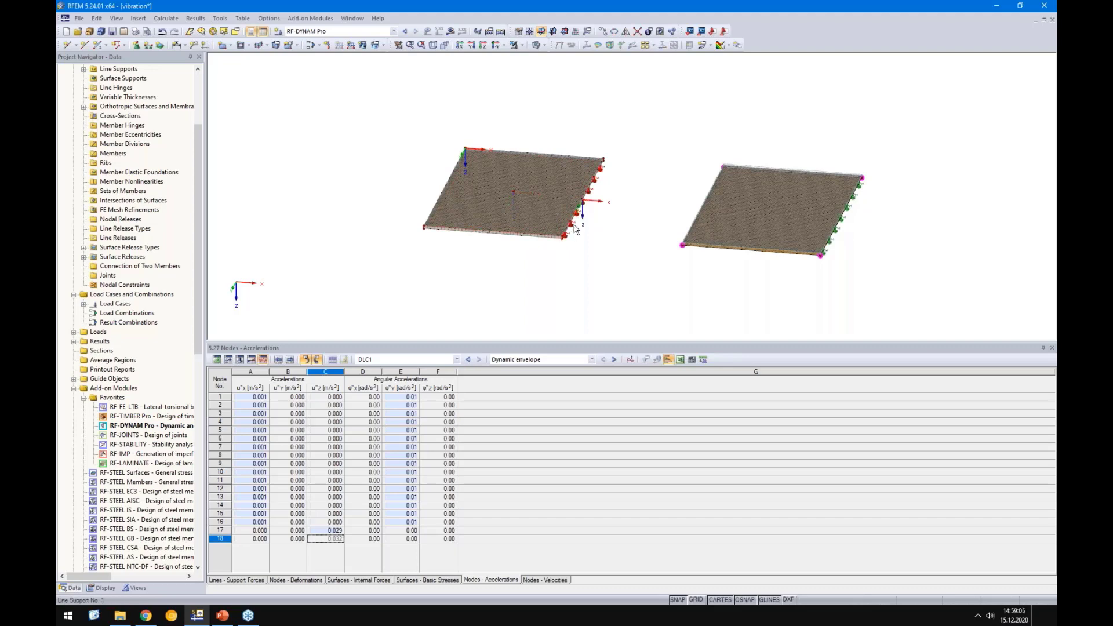
mouse_move(574, 229)
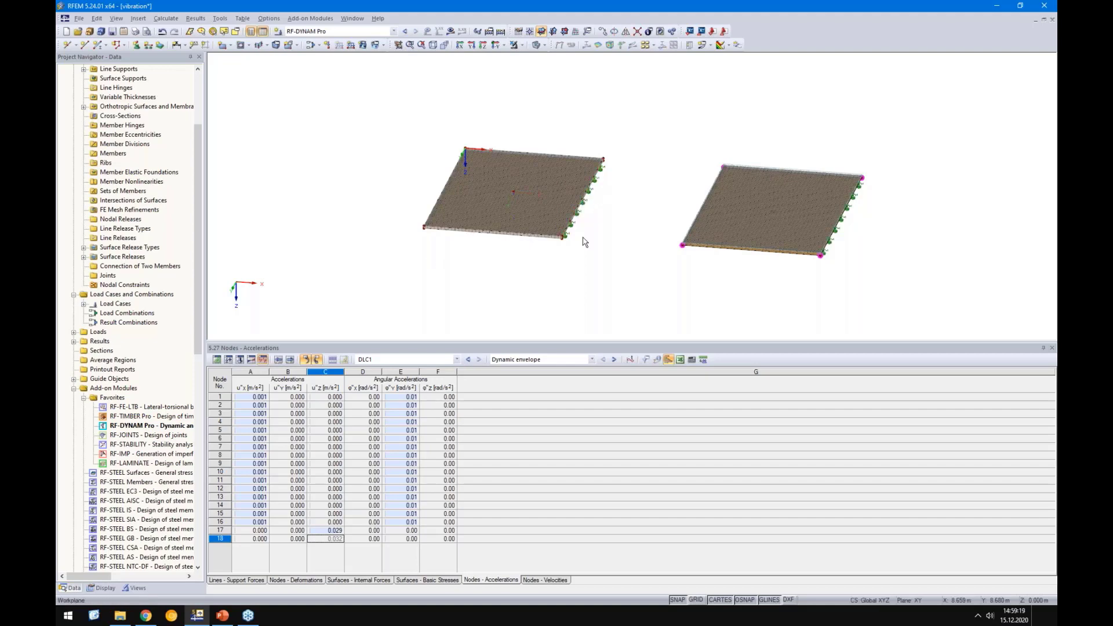
Display the Z-acceleration over time for FE mesh point 18 in the Time Course Monitor, examine the curve, and close the monitor
click(630, 360)
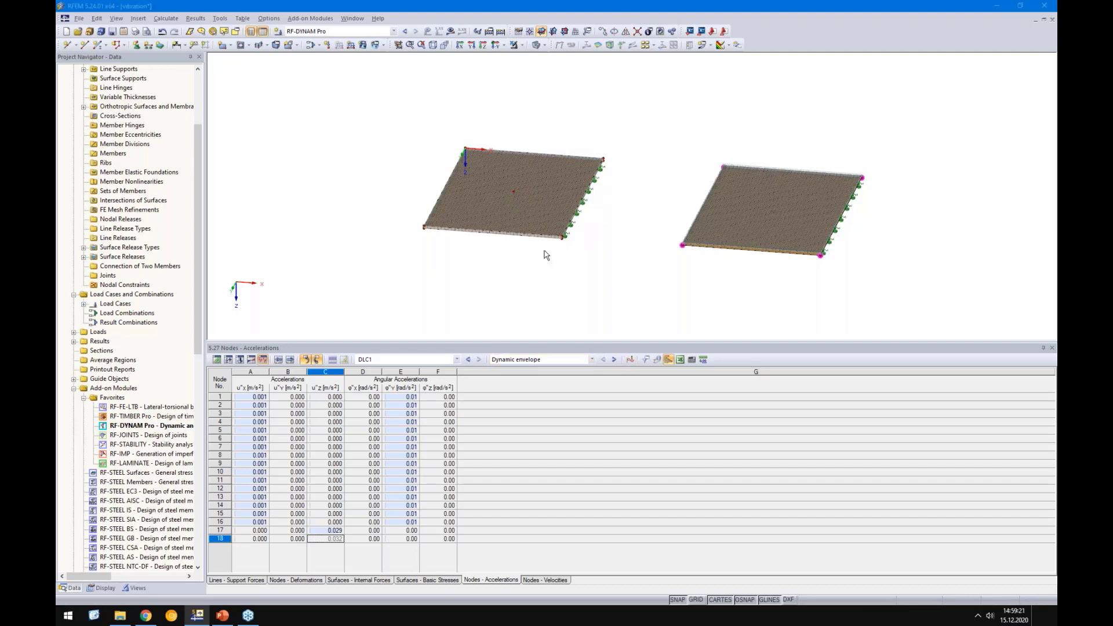
click(92, 58)
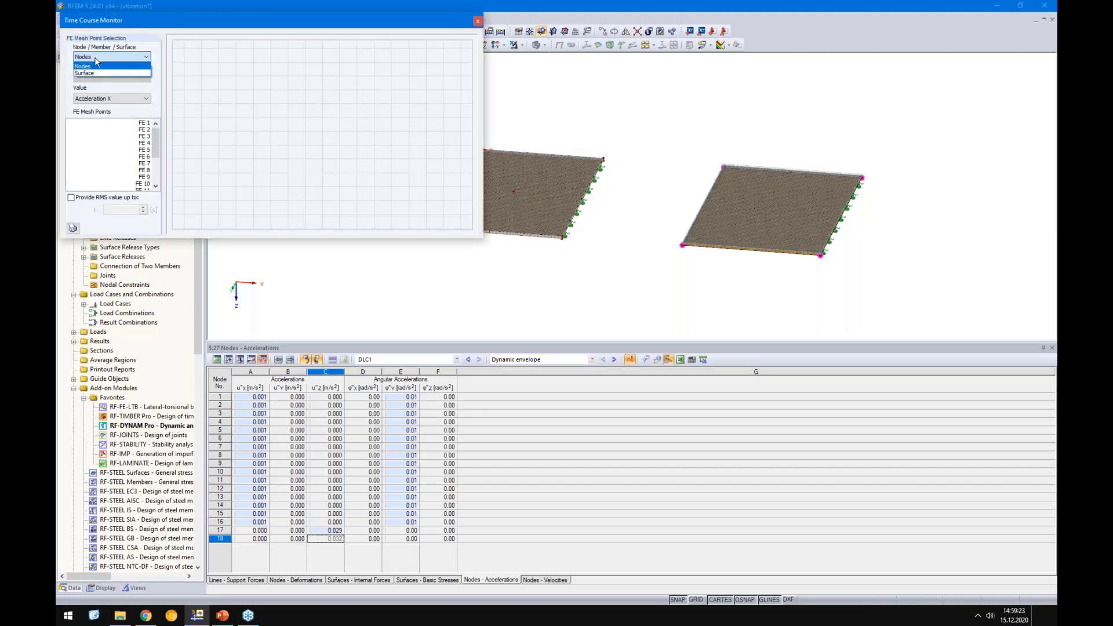
click(92, 58)
click(92, 100)
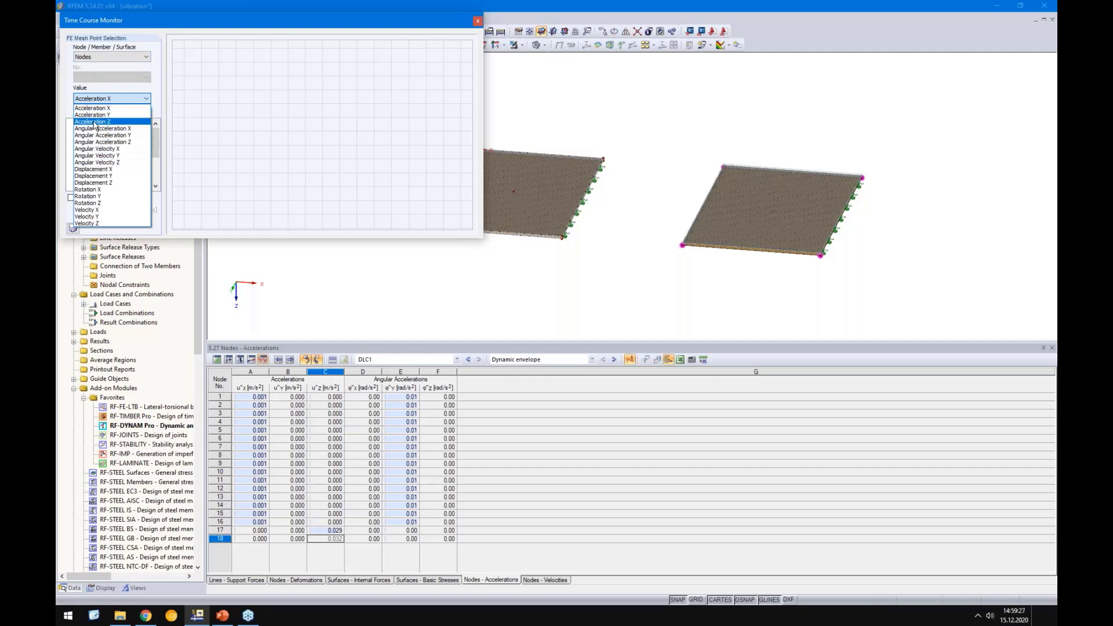
click(96, 122)
drag(154, 139, 155, 169)
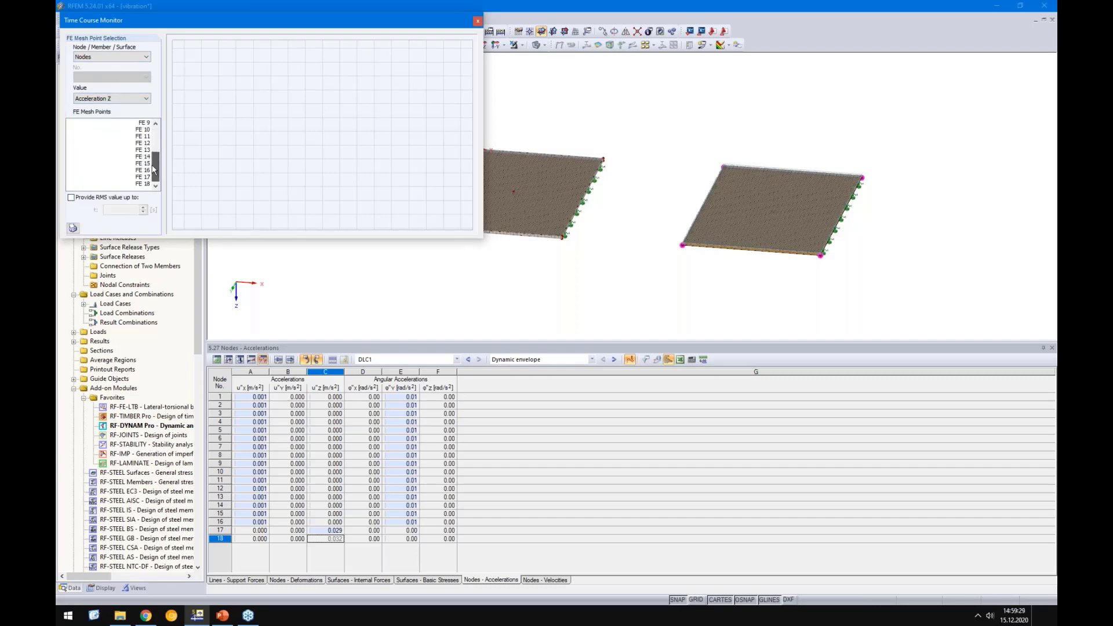
click(150, 183)
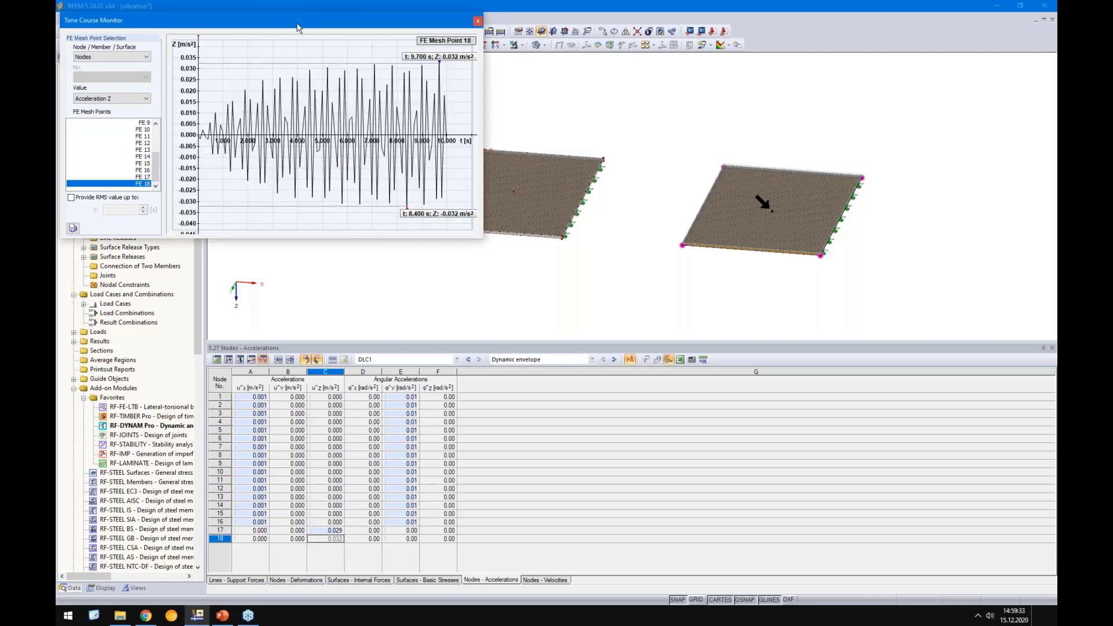
drag(297, 27, 395, 72)
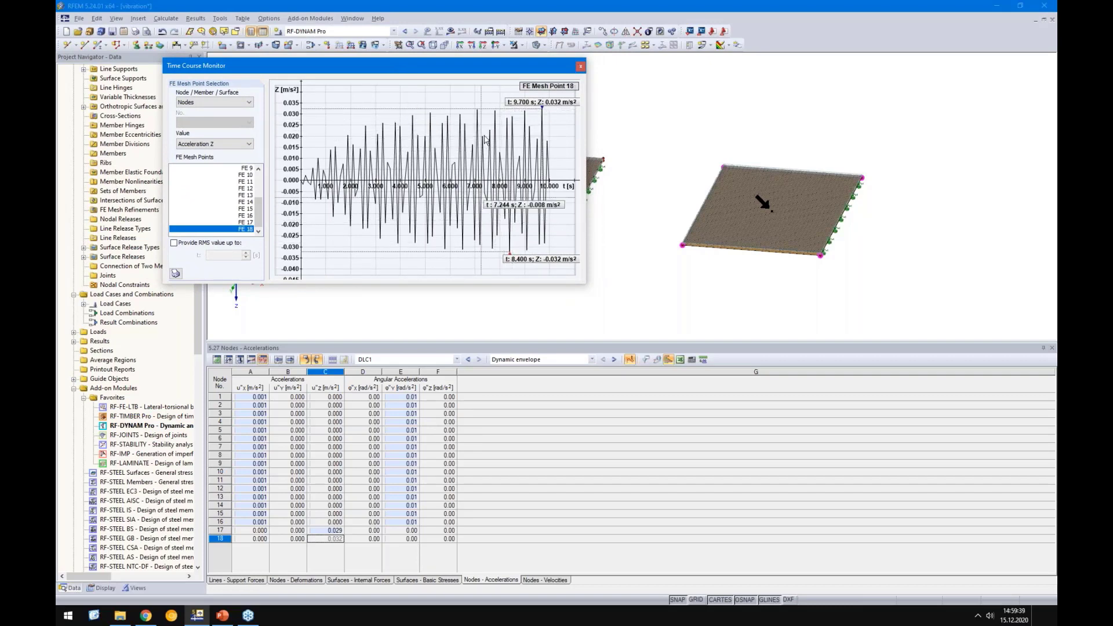
click(580, 68)
Set the saved time steps of dynamic load case DLC1 to 0.01 s in RF-DYNAM Pro and recalculate the time history analysis
double_click(133, 426)
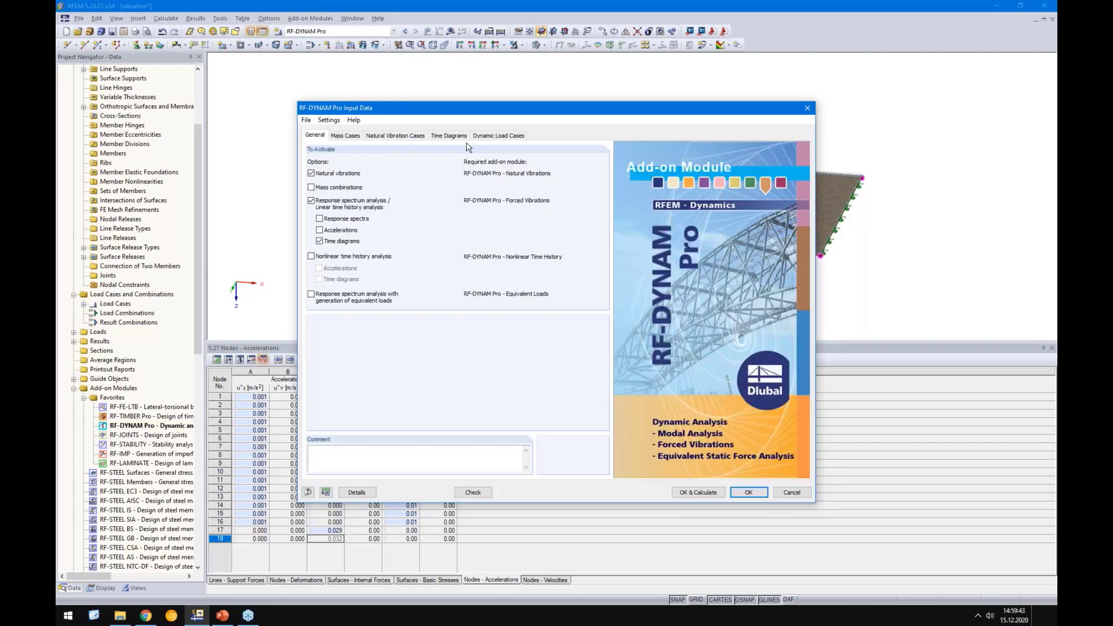
click(481, 137)
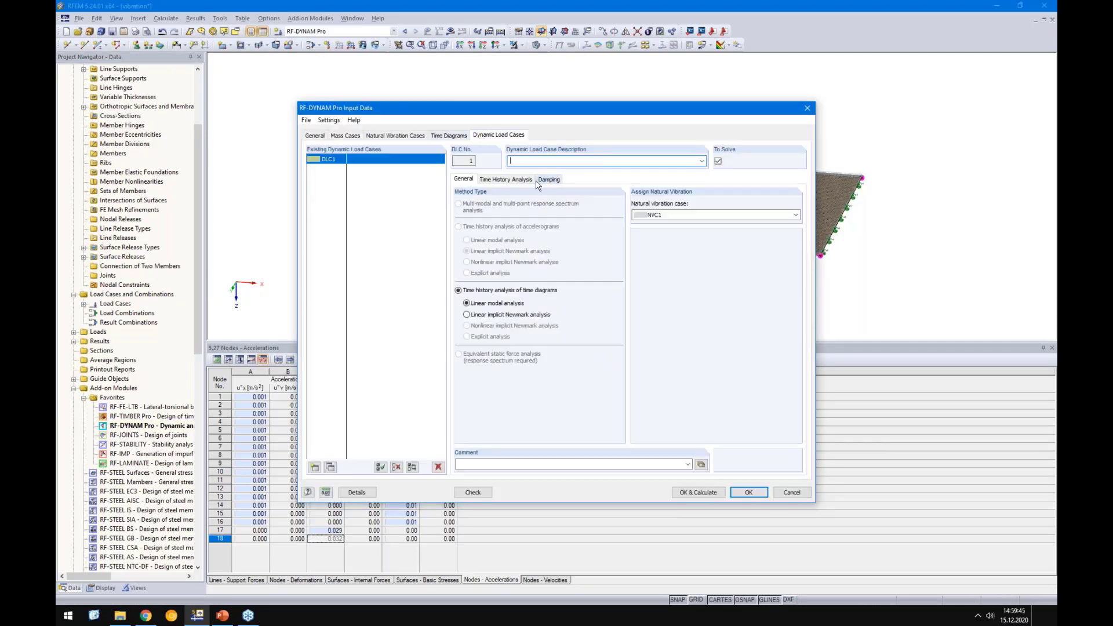
click(516, 180)
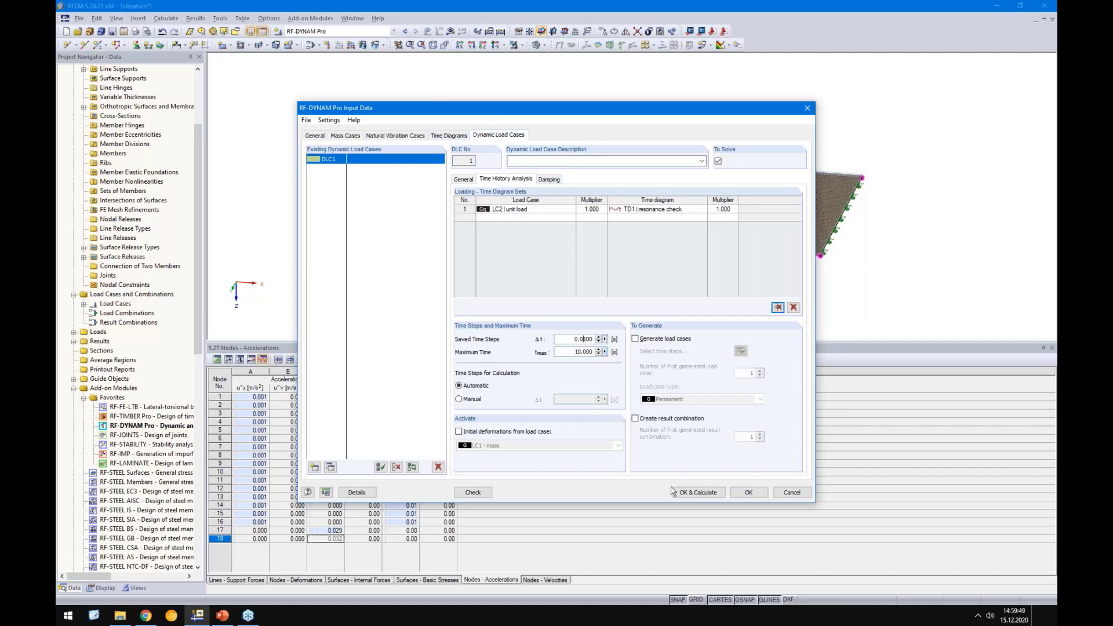
click(690, 492)
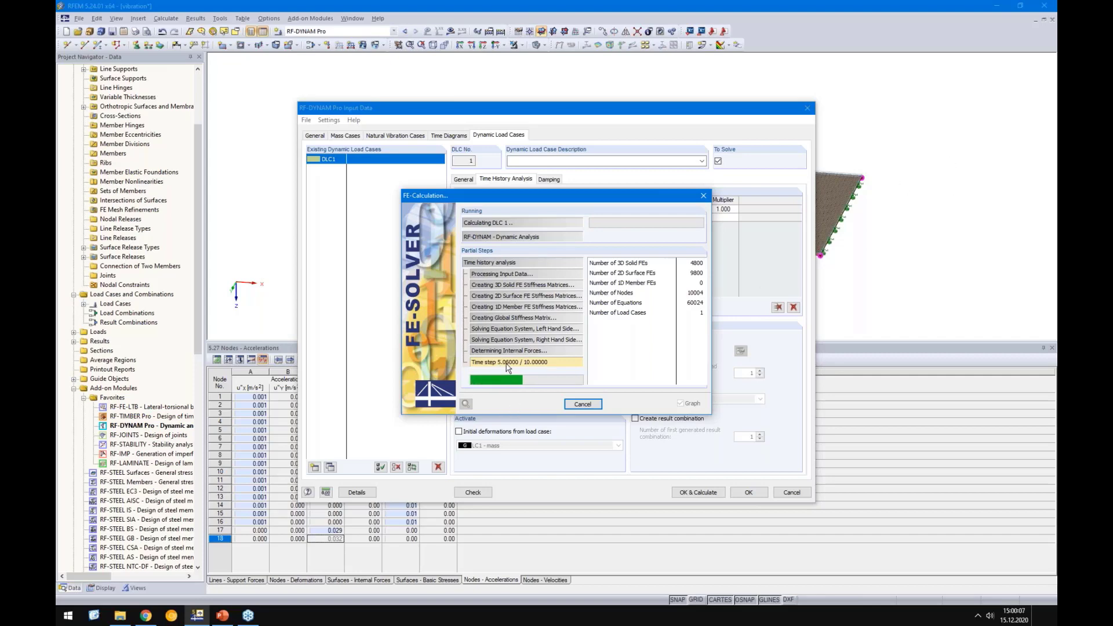
drag(496, 200, 733, 234)
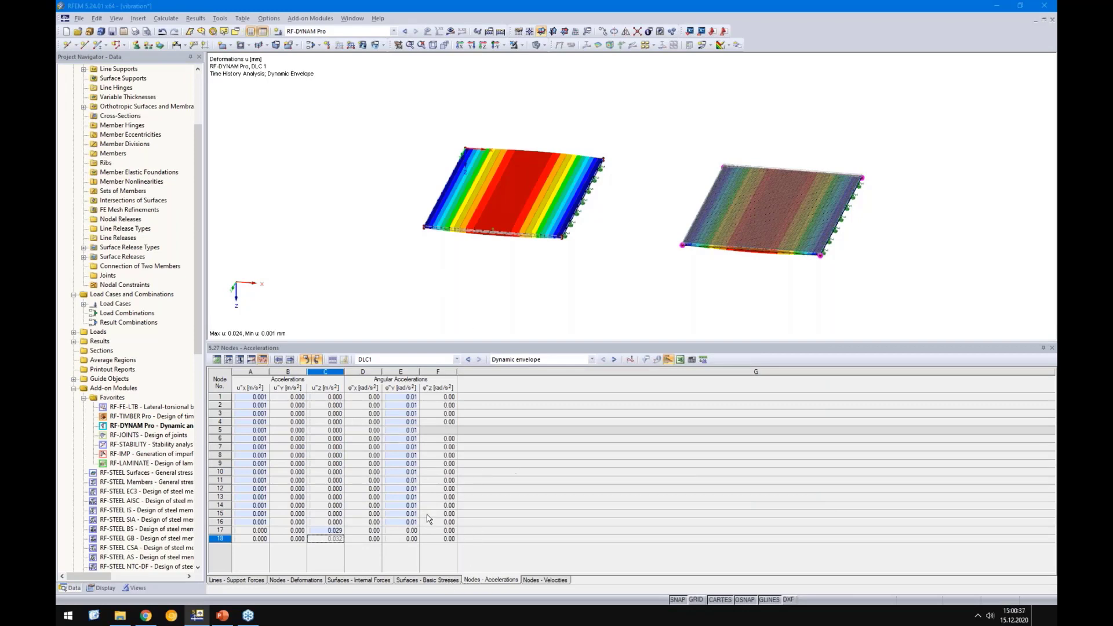
Compare the recalculated Z-accelerations of nodes 17 and 18 in the nodal accelerations table
click(443, 581)
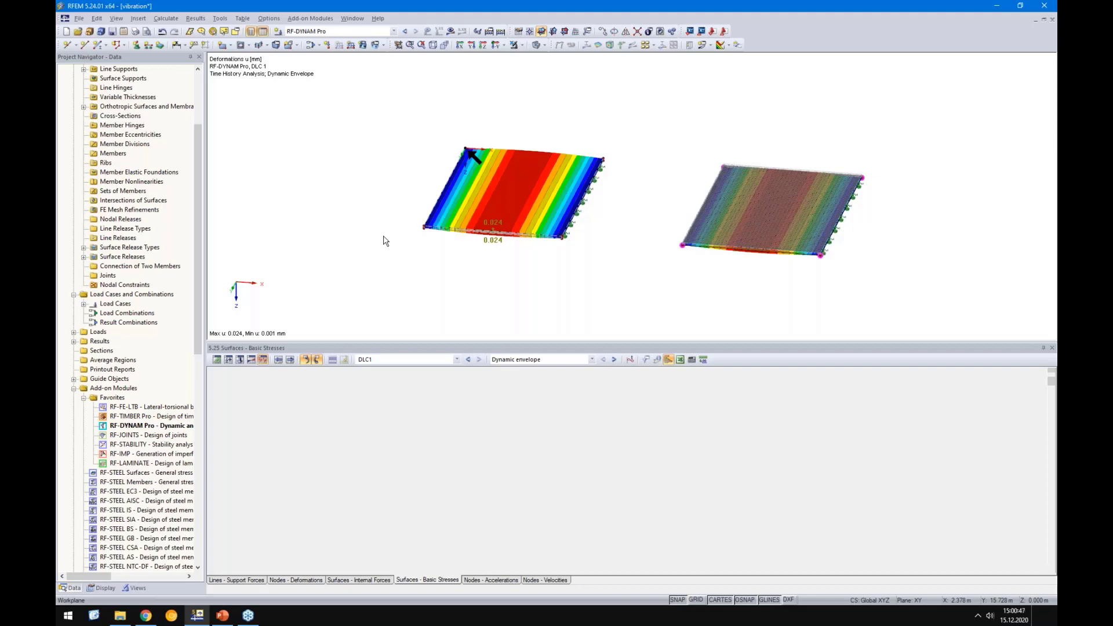
click(484, 584)
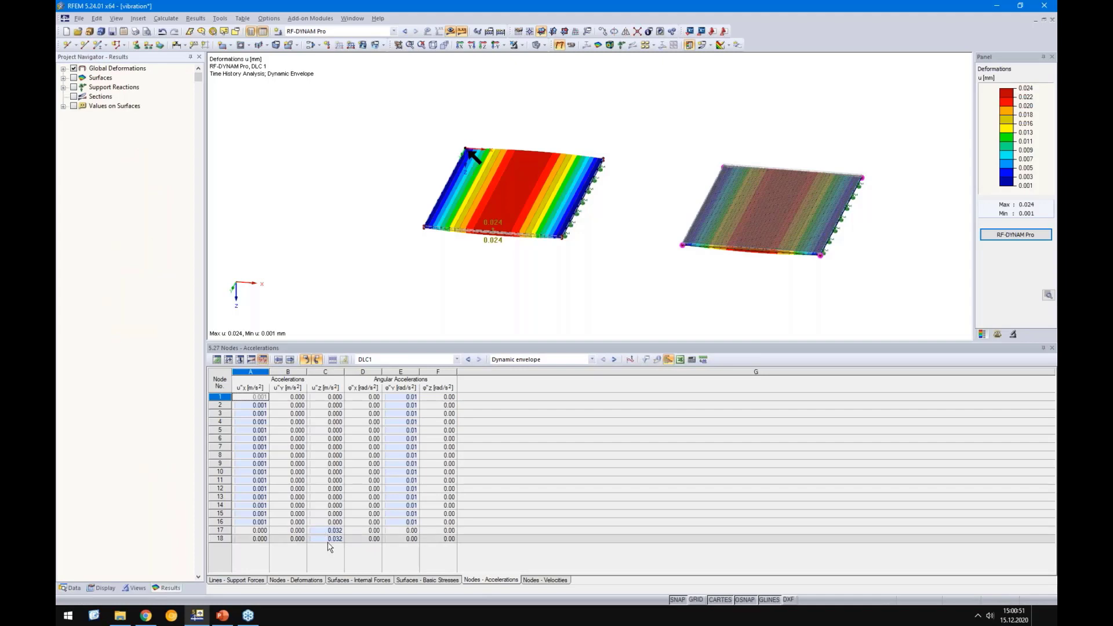
drag(330, 540, 331, 533)
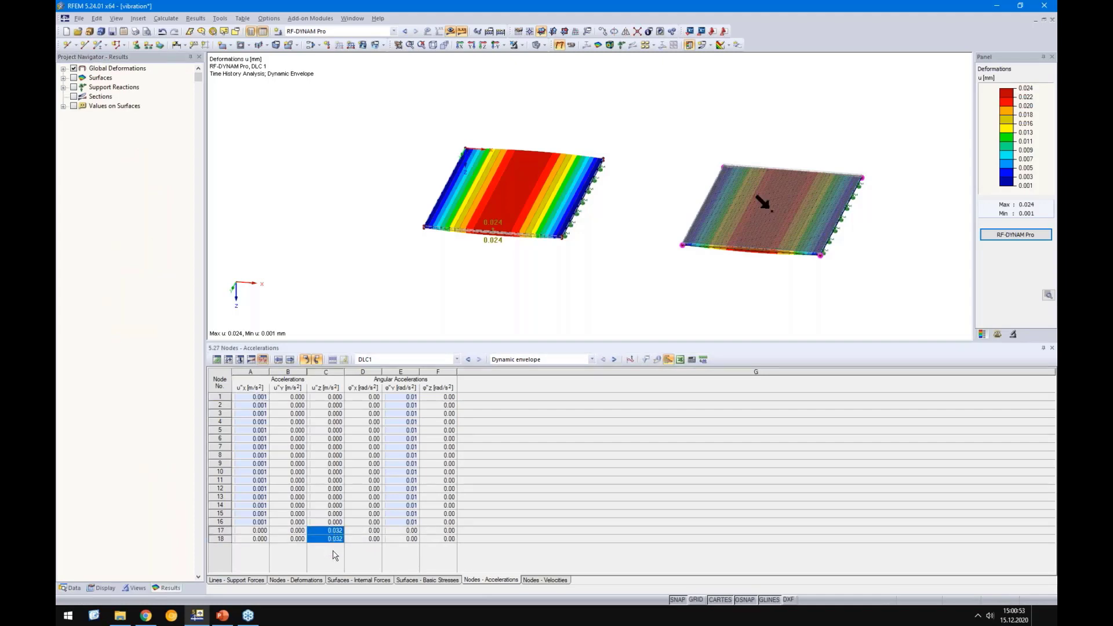
click(333, 531)
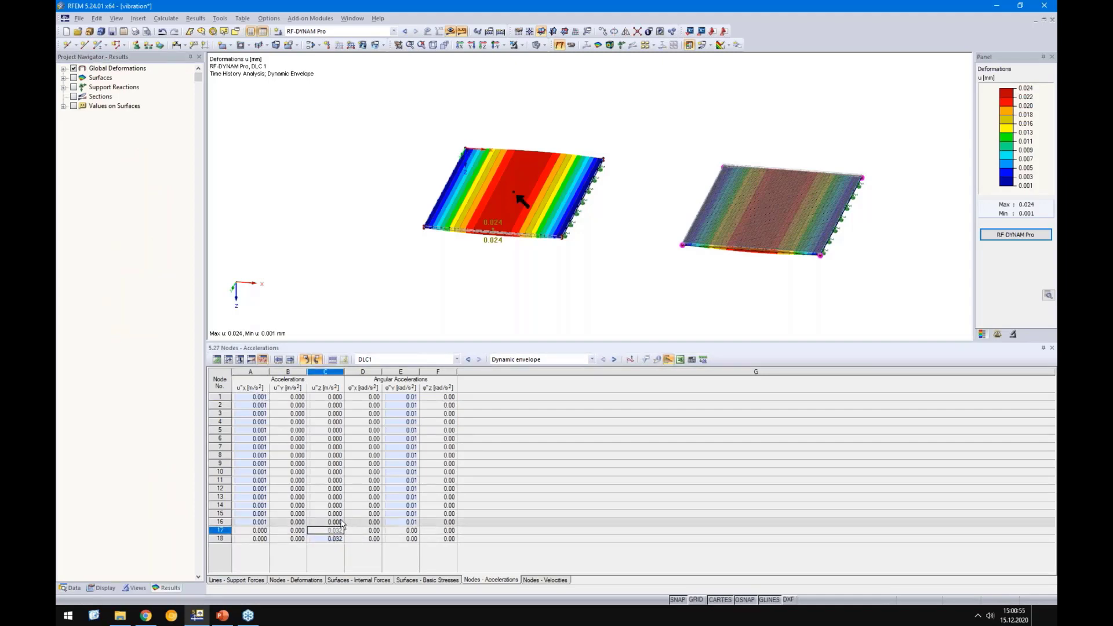
drag(329, 531, 329, 540)
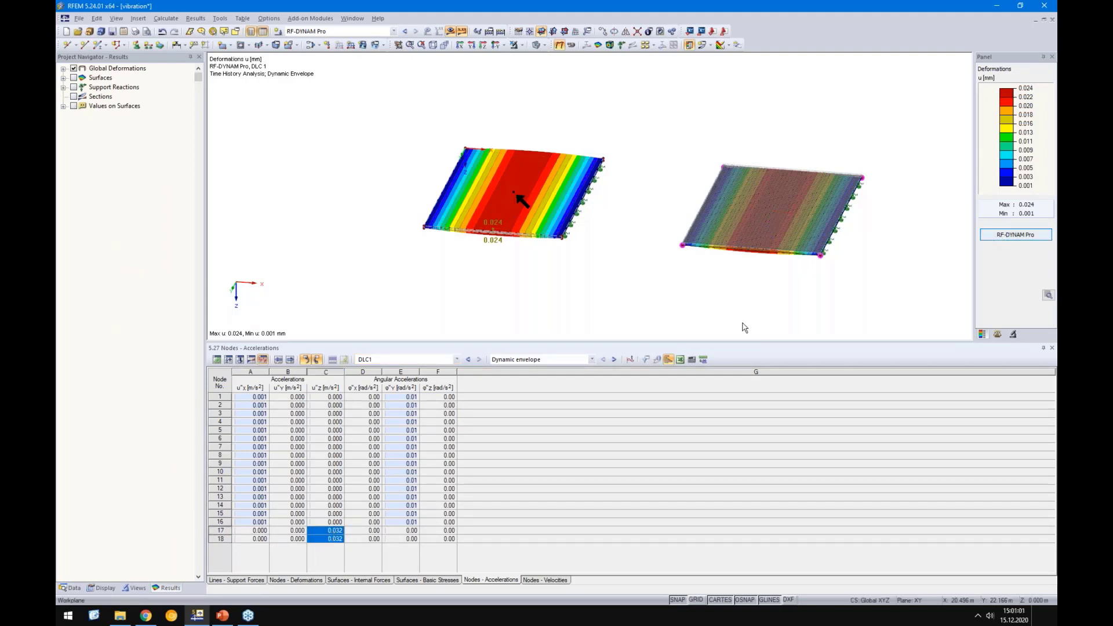
Plot the recalculated Z-acceleration over time for FE mesh point 18 in the Time Course Monitor
click(1002, 236)
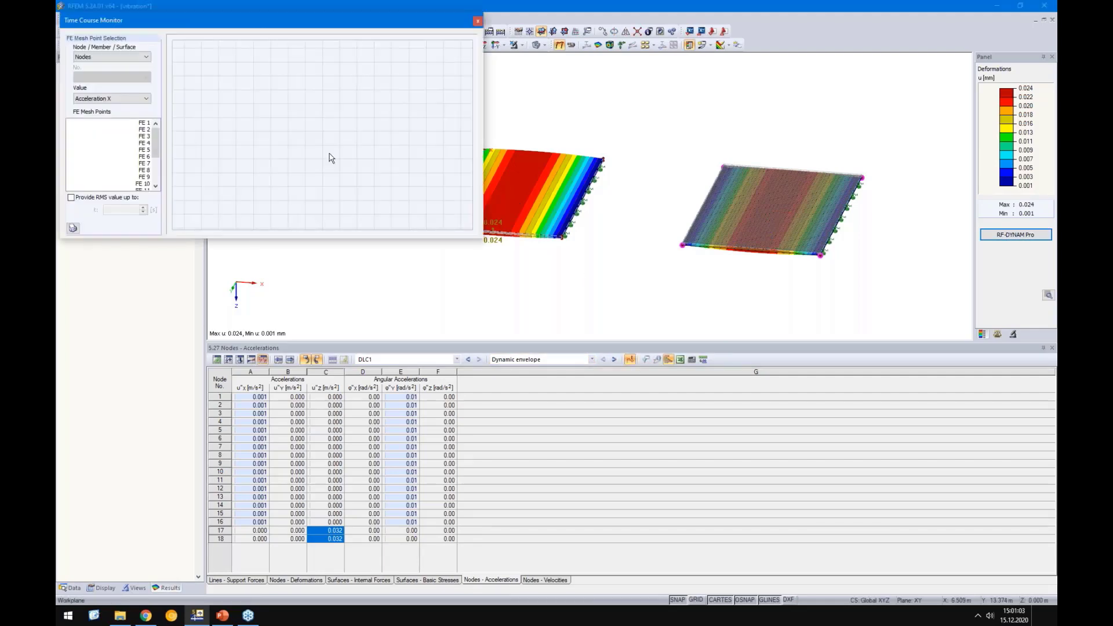
click(128, 57)
click(85, 67)
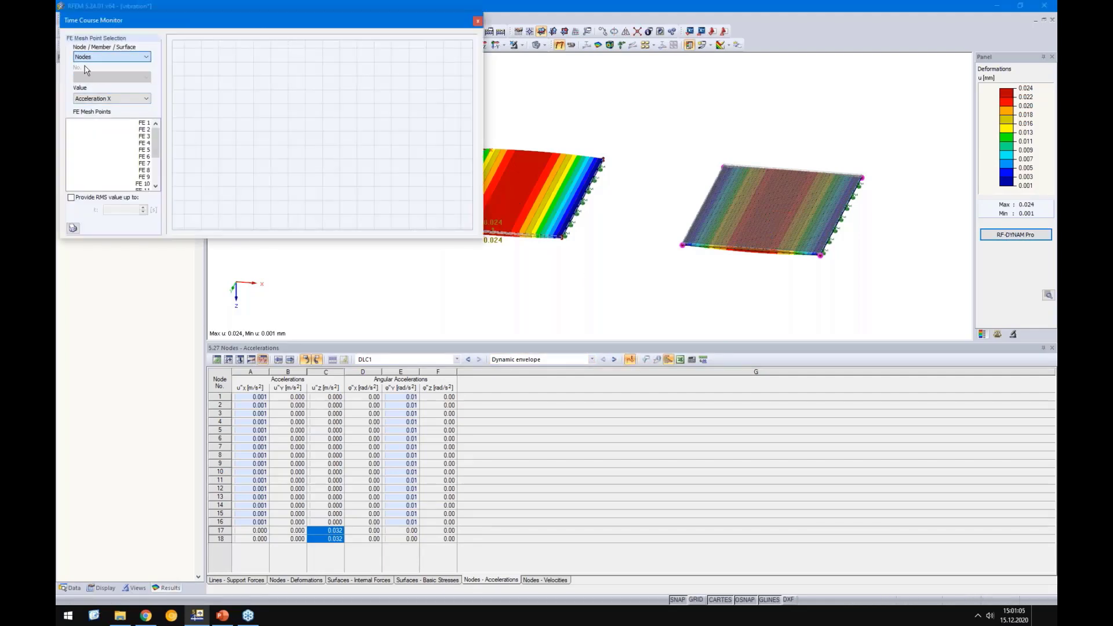
click(91, 99)
click(92, 122)
scroll(145, 162, down, 3)
click(144, 184)
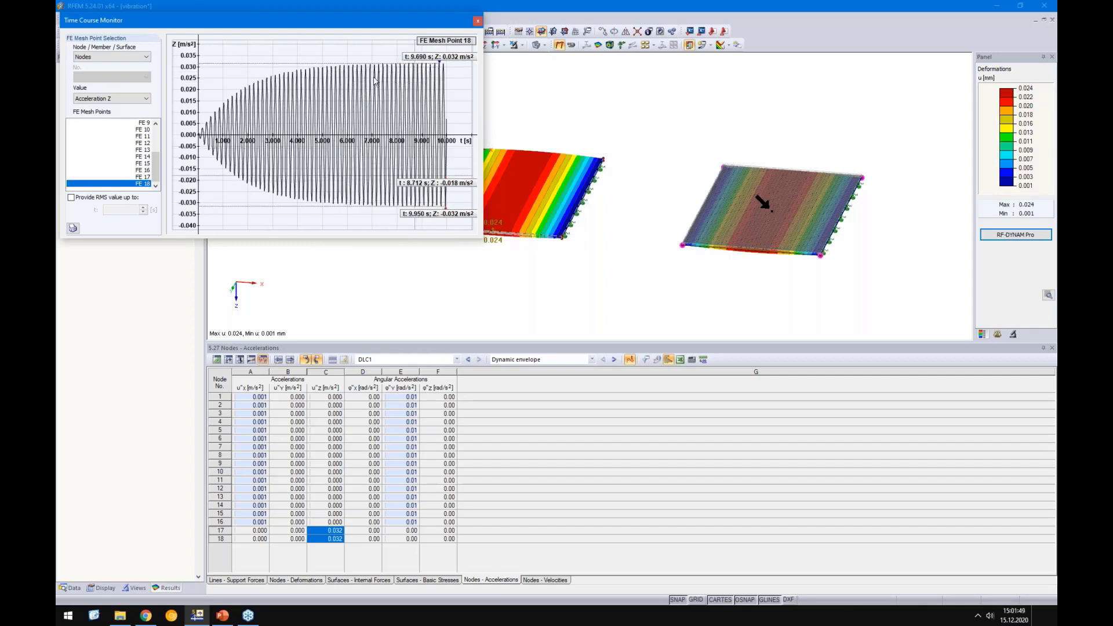
Review the nodal result values available for plotting, inspect points along the Z-acceleration curve, and close the Time Course Monitor
click(120, 58)
click(121, 65)
click(116, 99)
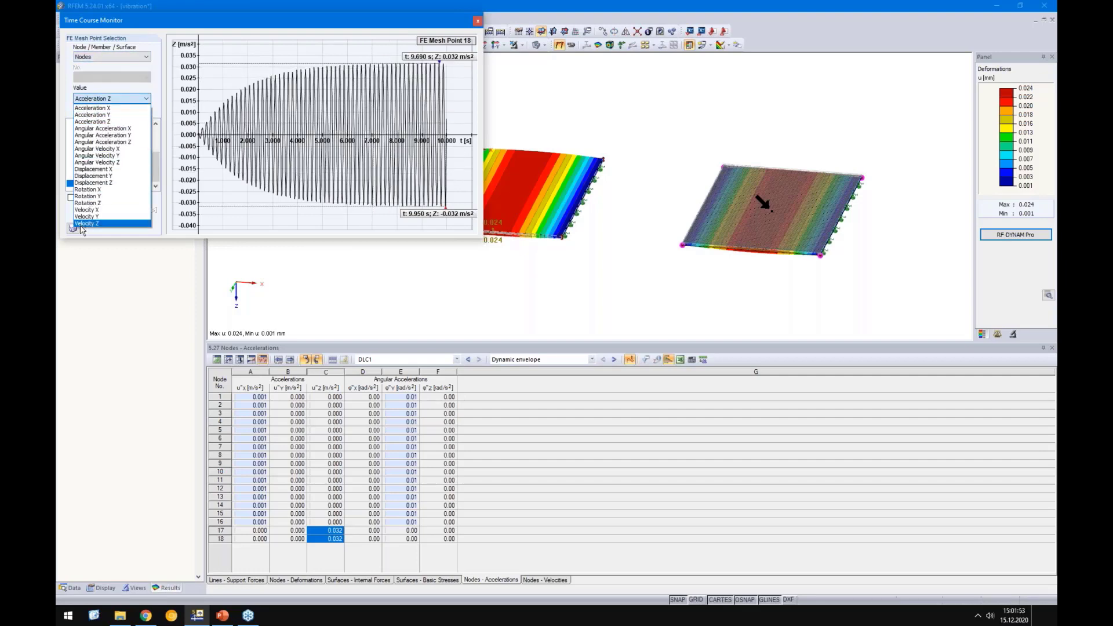
click(261, 224)
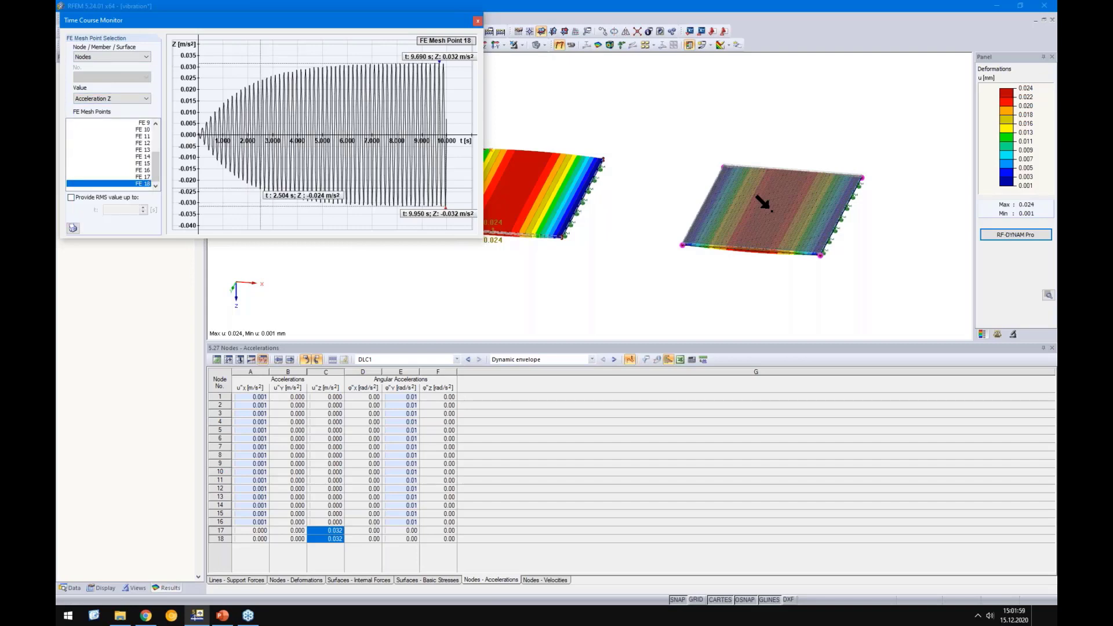
click(245, 191)
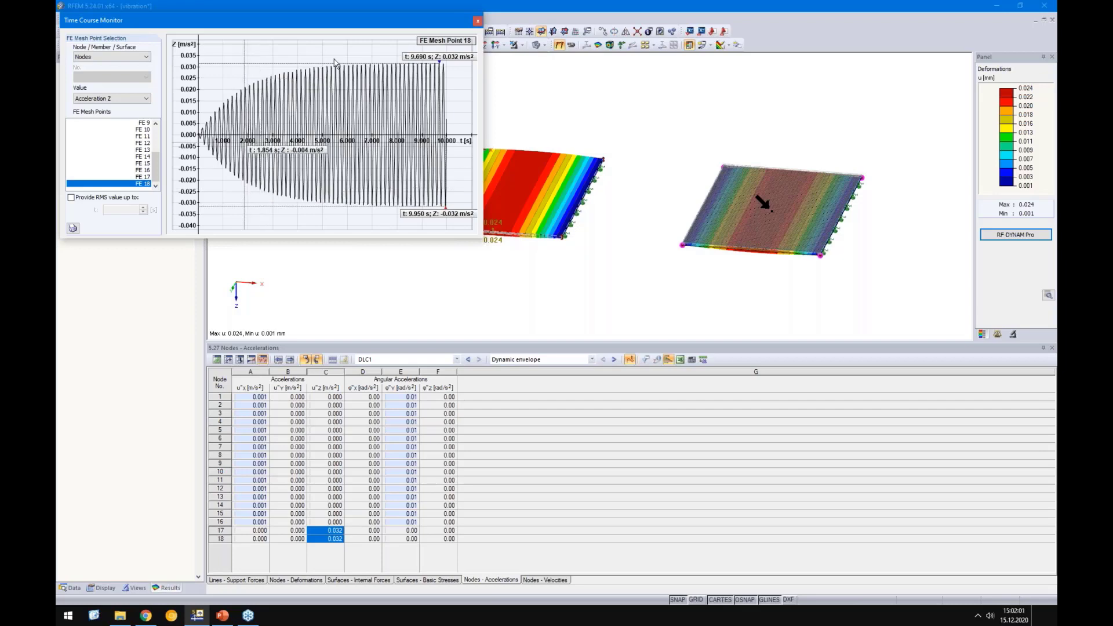
click(478, 21)
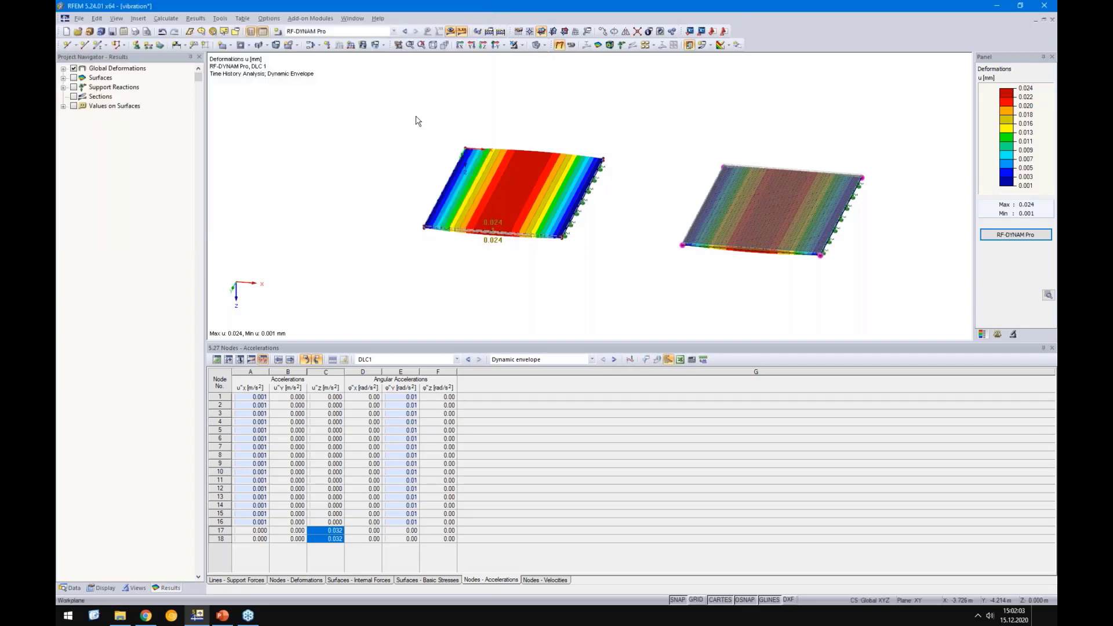